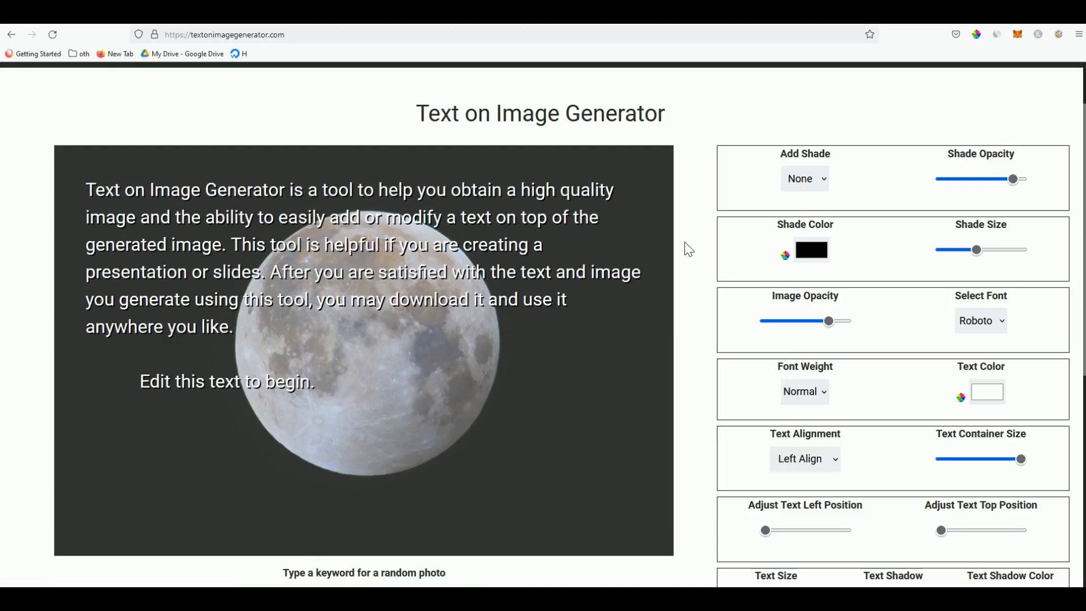
# Scroll up and down through the Facebook group page
pyautogui.scroll(-2, 686, 248)
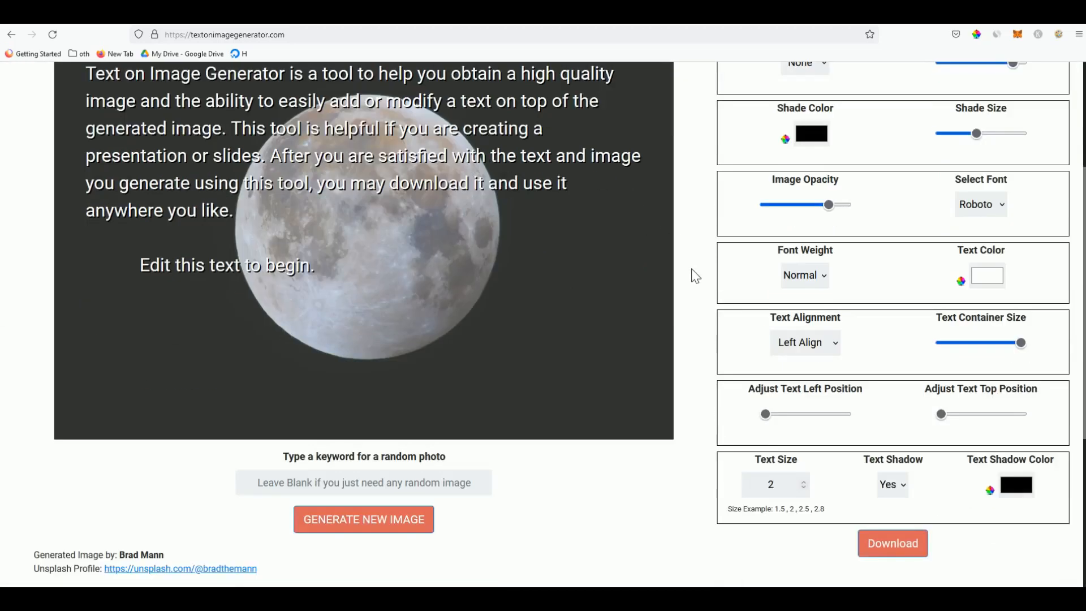
pyautogui.scroll(3, 695, 276)
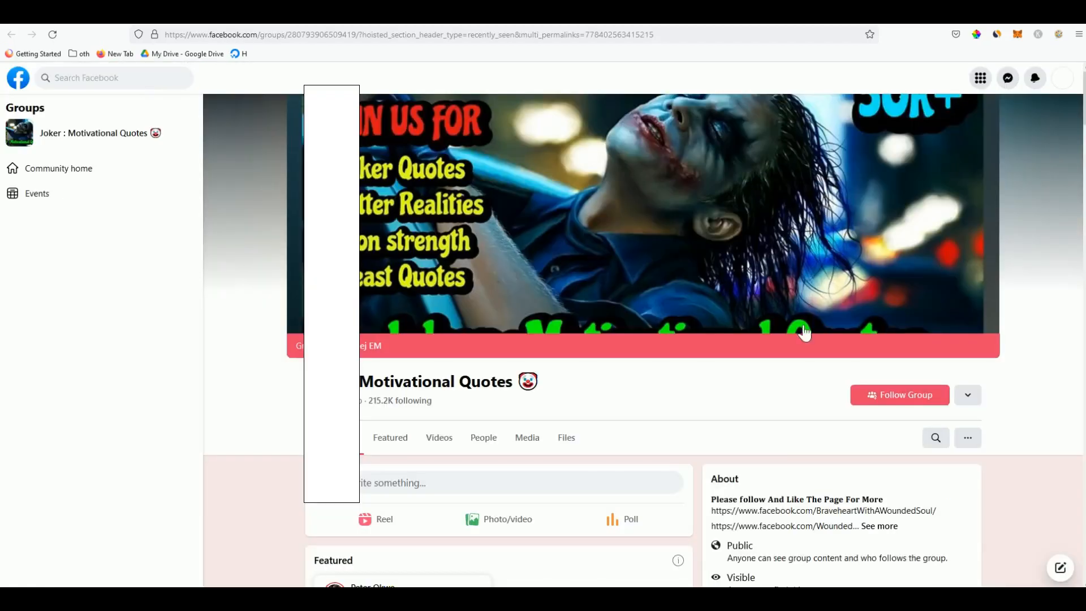
pyautogui.scroll(-10, 734, 333)
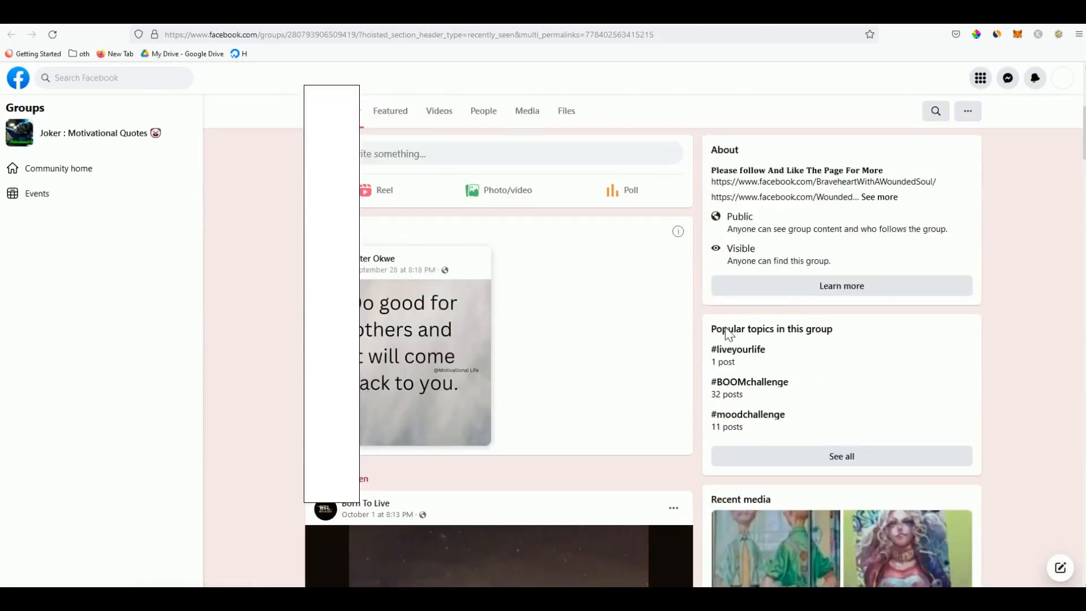
pyautogui.scroll(1, 616, 294)
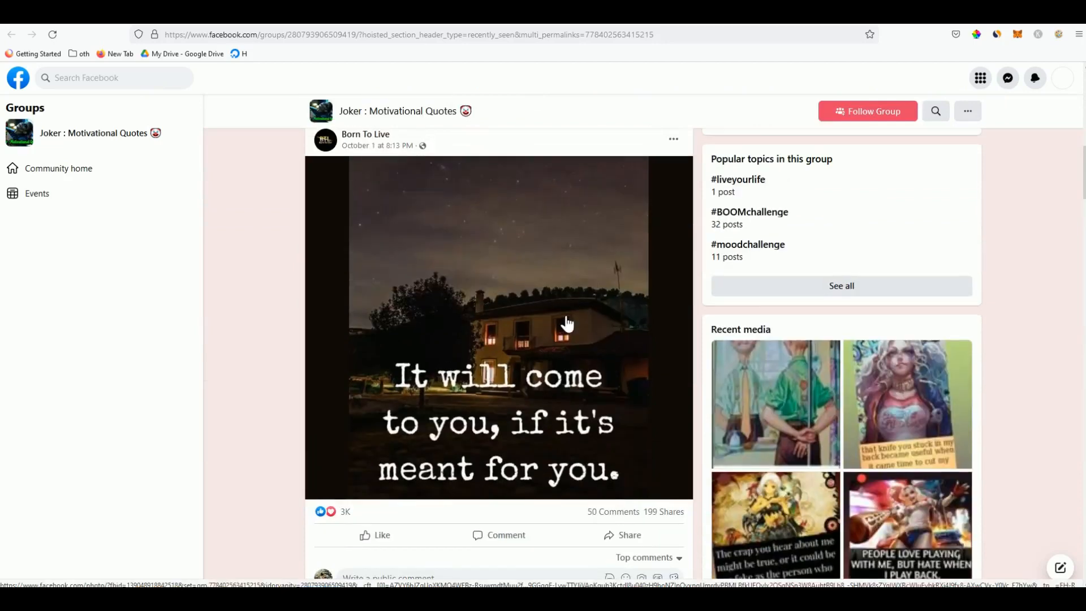
pyautogui.scroll(1, 582, 311)
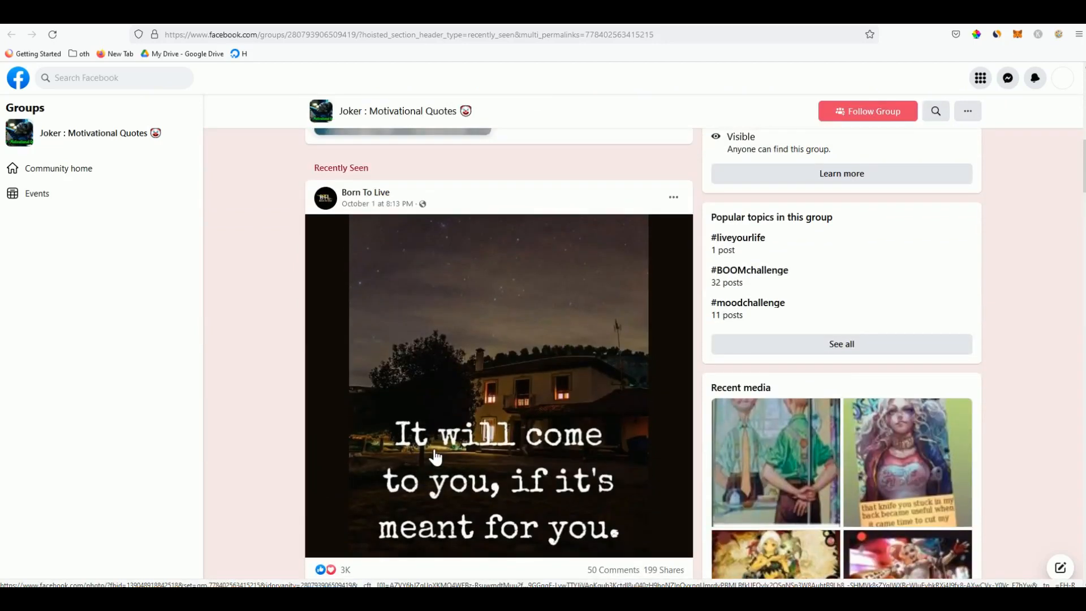
pyautogui.scroll(-1, 439, 455)
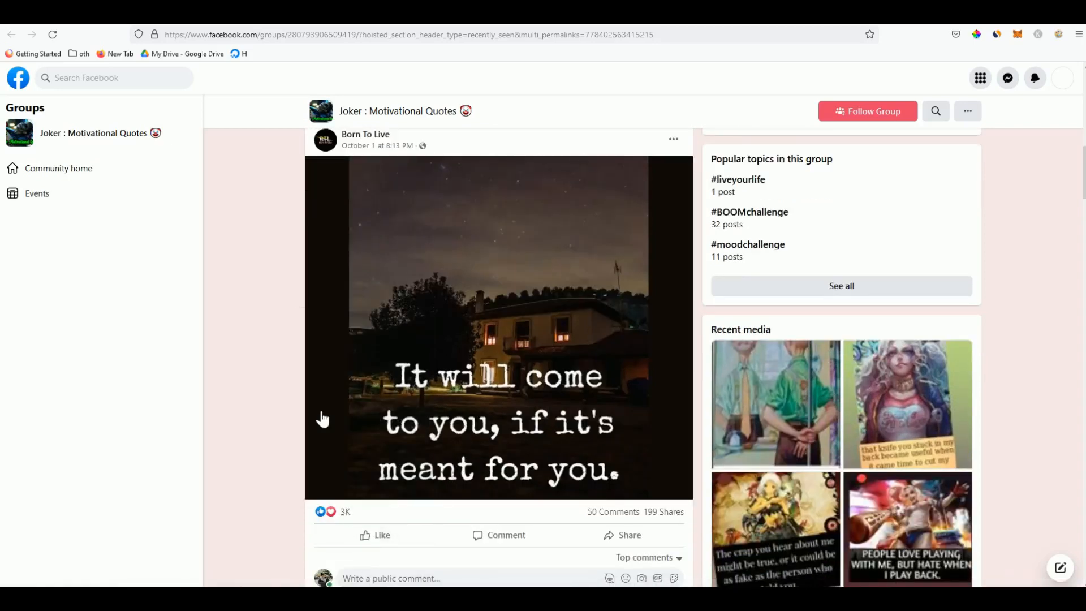
pyautogui.scroll(-1, 328, 443)
pyautogui.scroll(-4, 306, 449)
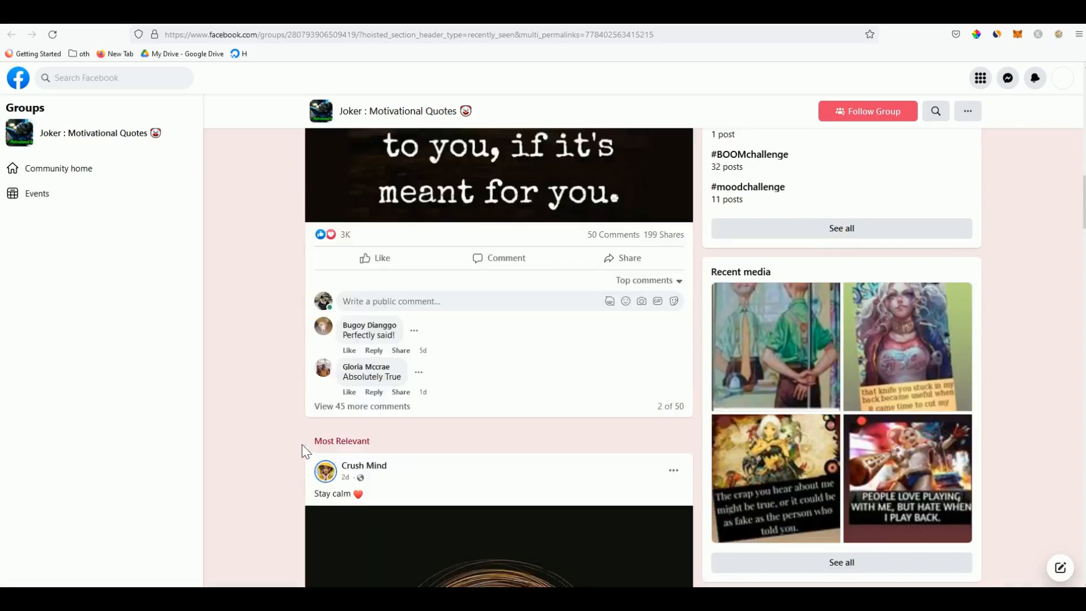
pyautogui.scroll(-3, 305, 451)
pyautogui.scroll(-5, 323, 453)
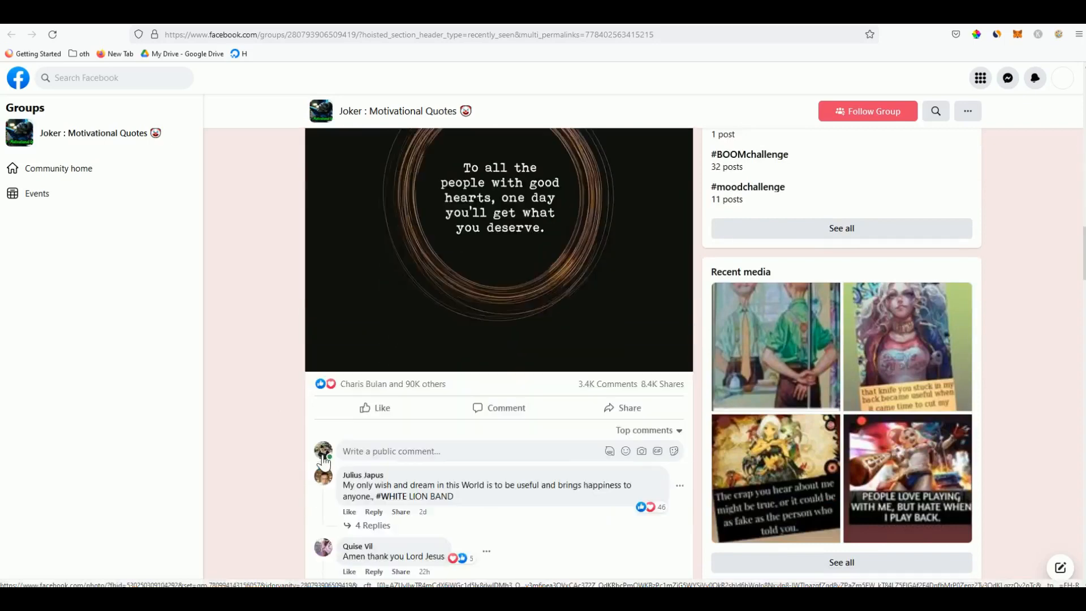
pyautogui.scroll(-5, 319, 461)
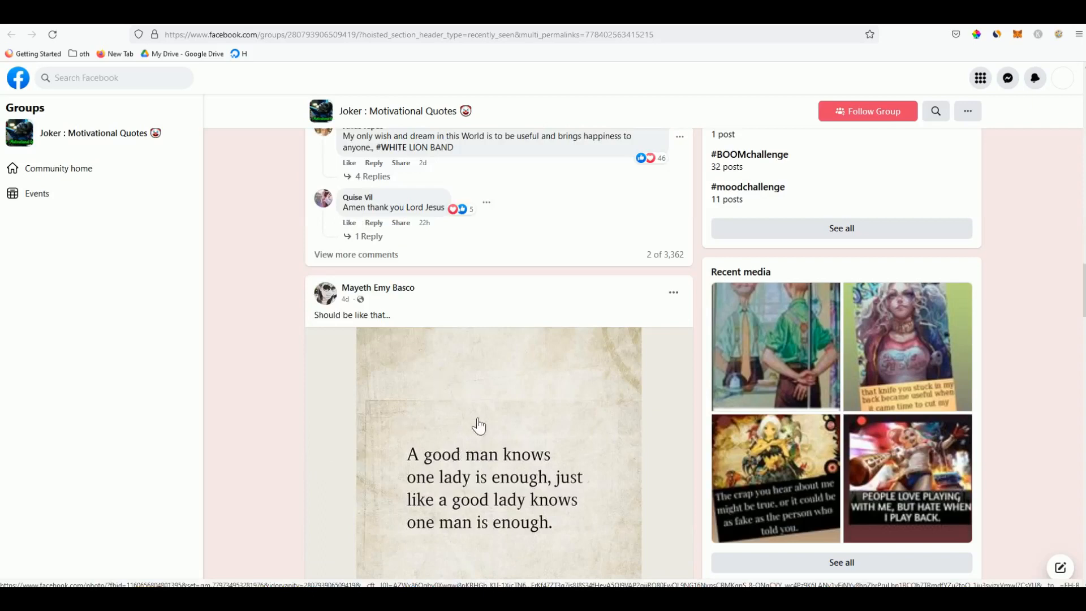
pyautogui.scroll(-1, 475, 426)
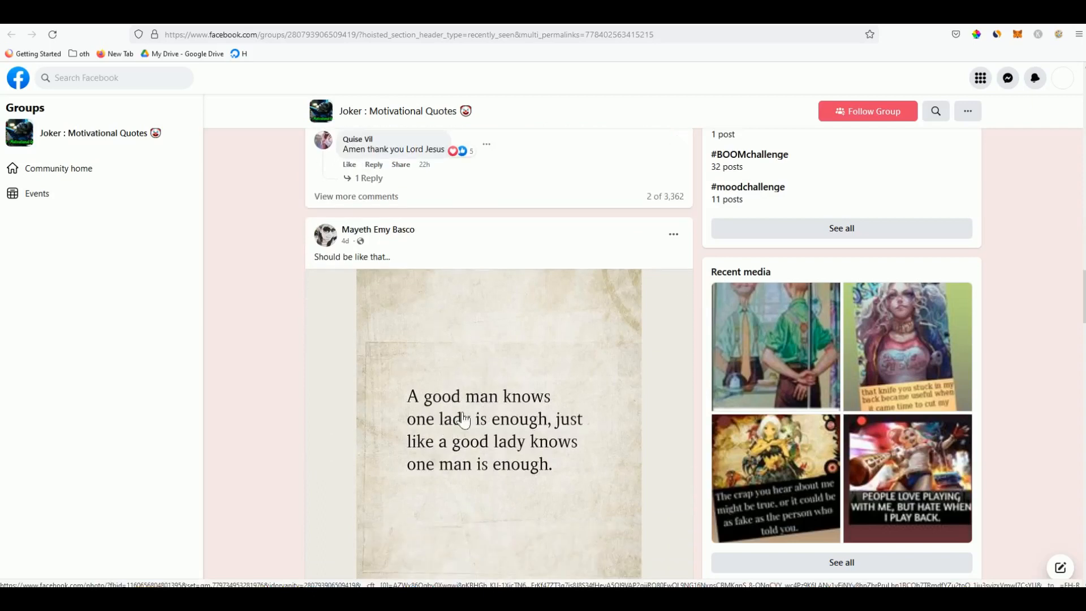
pyautogui.scroll(-4, 518, 448)
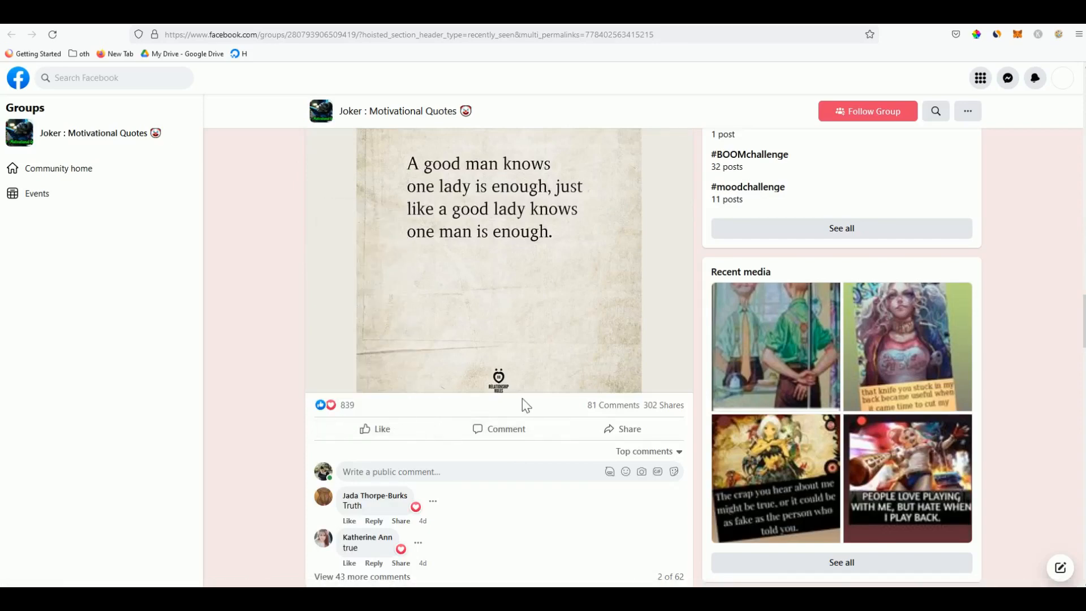
pyautogui.scroll(-2, 469, 416)
pyautogui.scroll(-4, 467, 415)
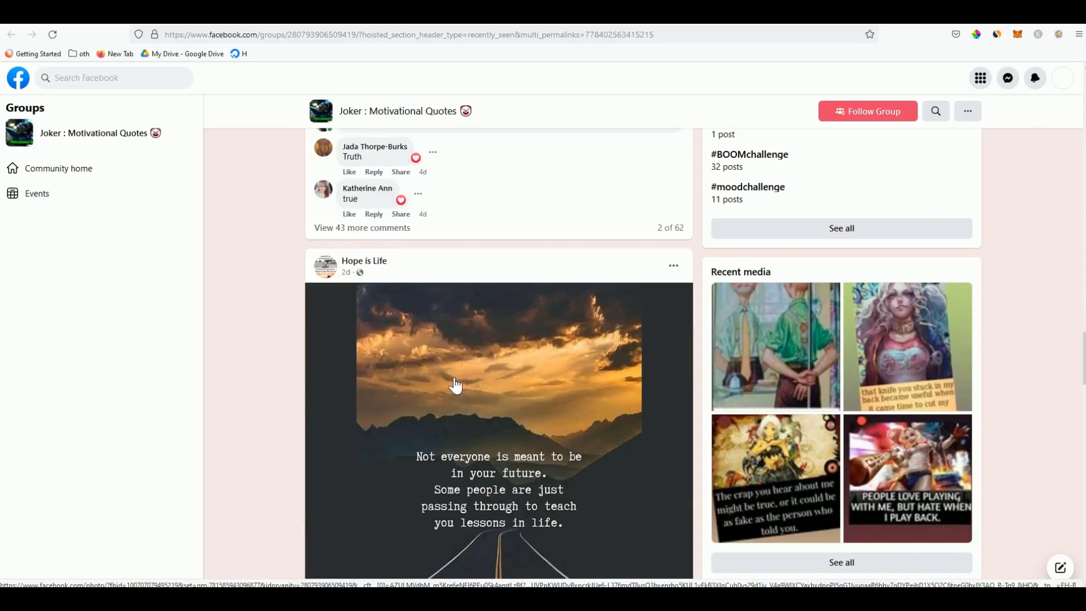
pyautogui.scroll(-6, 455, 385)
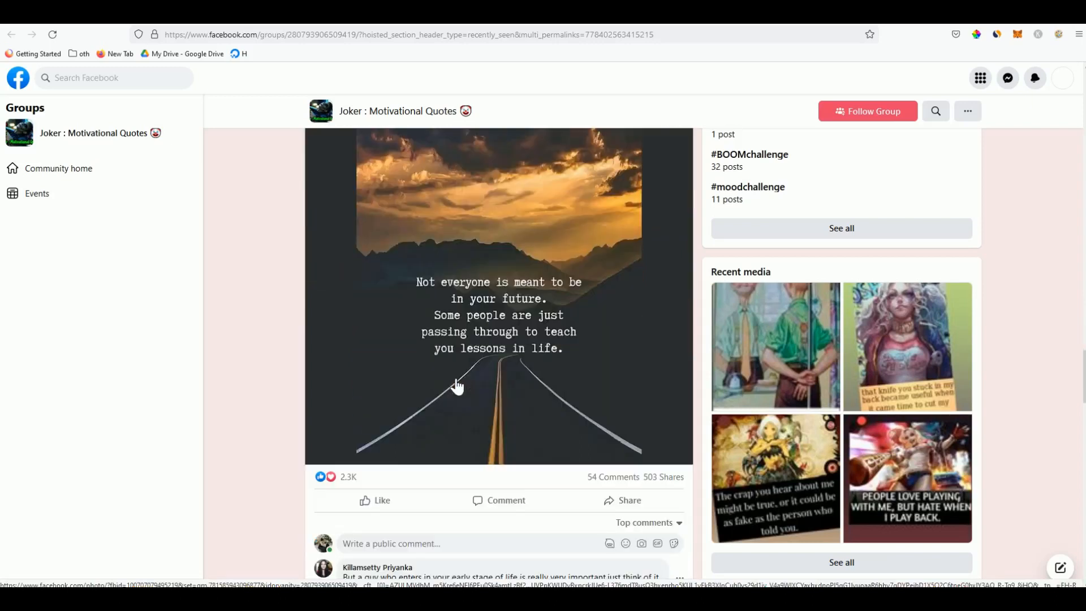
pyautogui.scroll(4, 473, 281)
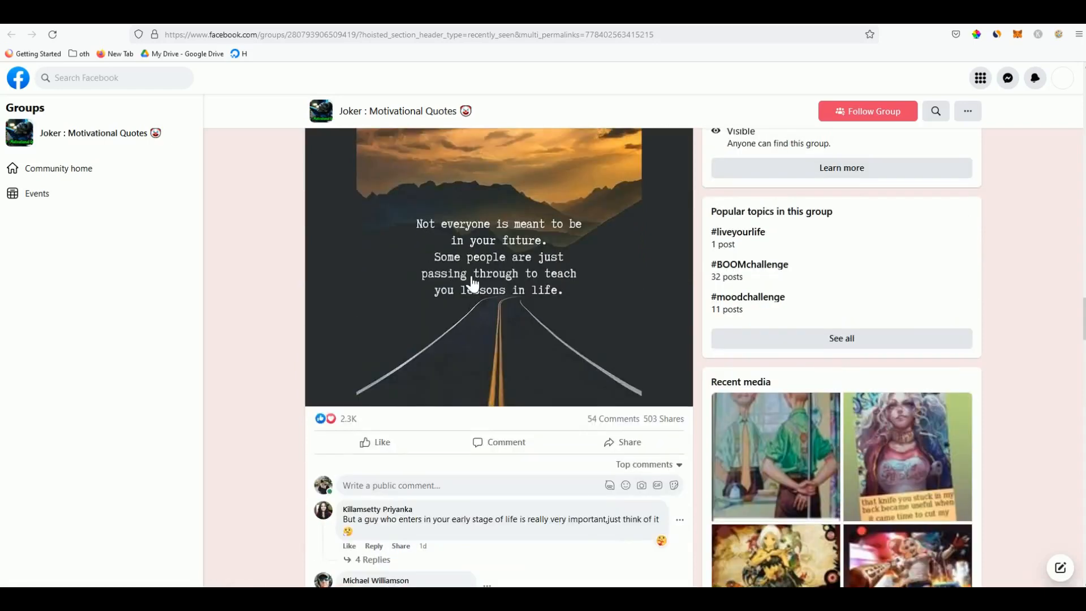
pyautogui.scroll(-8, 505, 308)
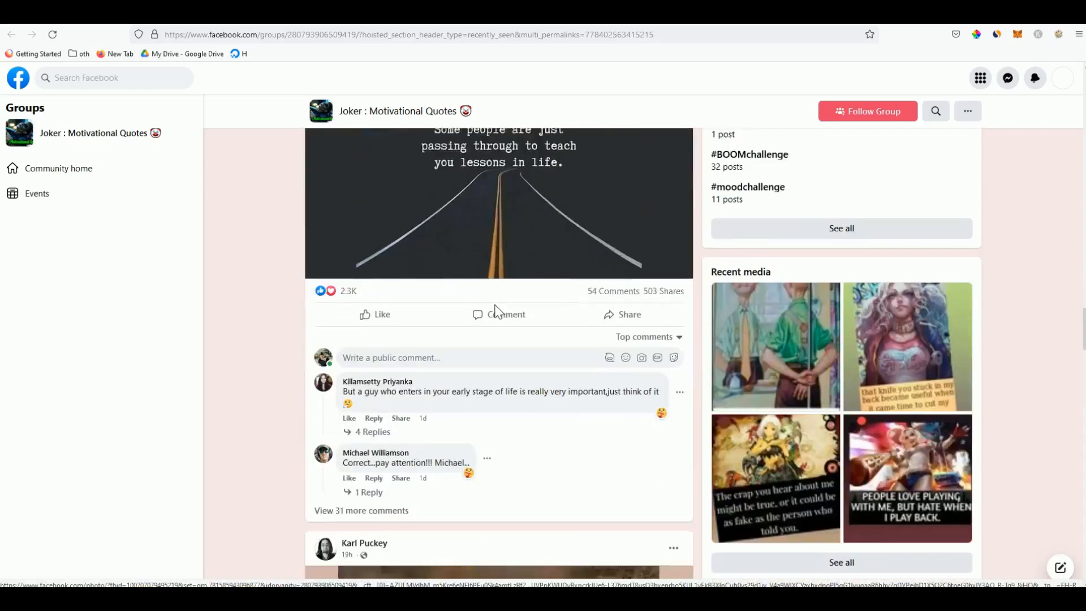
pyautogui.scroll(-6, 482, 371)
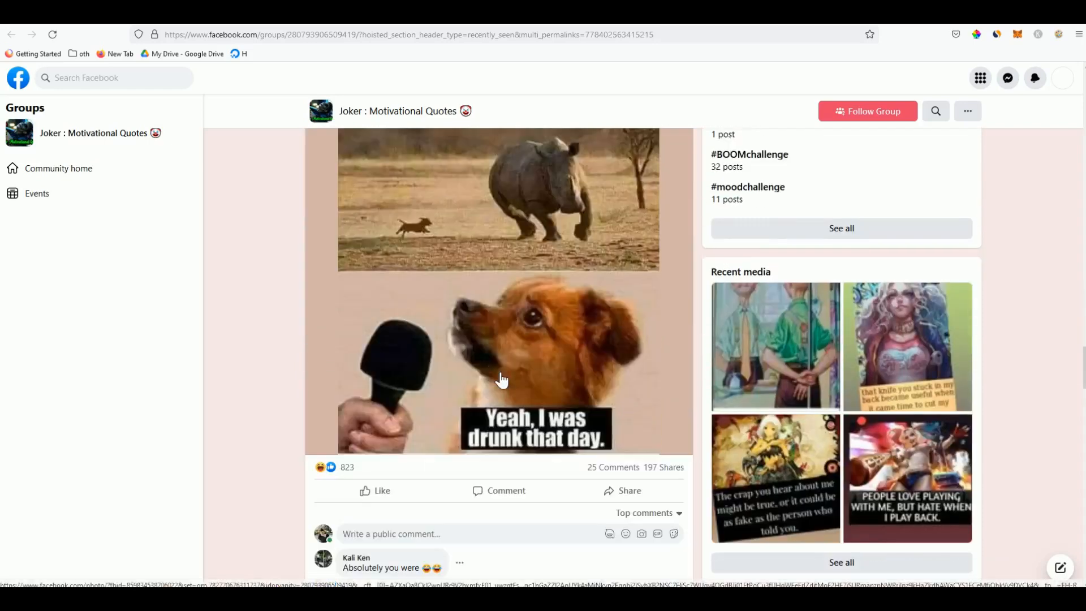
pyautogui.scroll(-4, 555, 413)
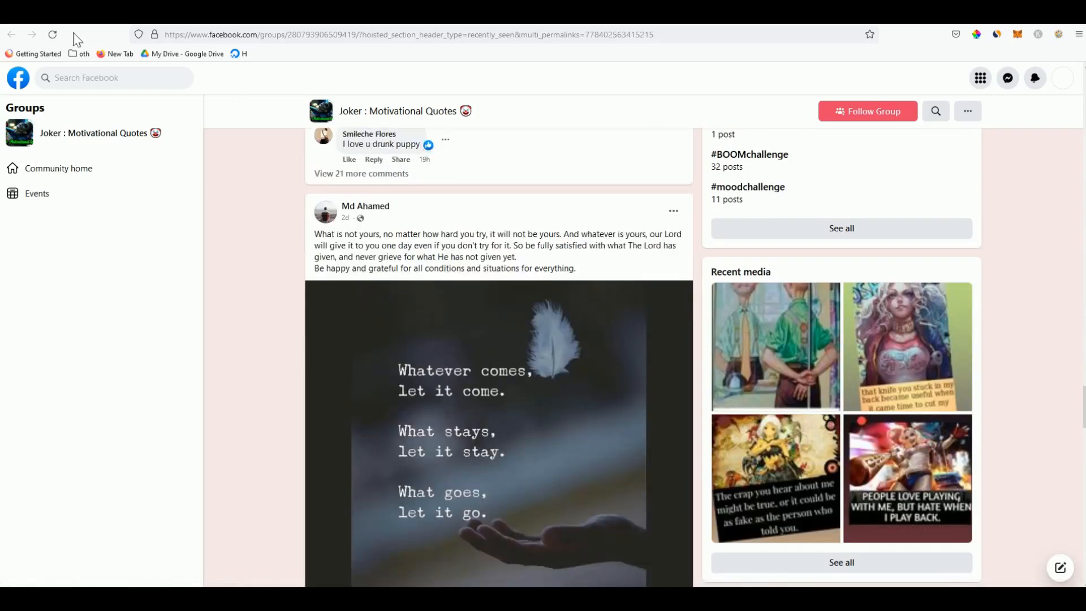
# Switch back to Text on Image Generator and browse its moon-image style options
pyautogui.click(76, 14)
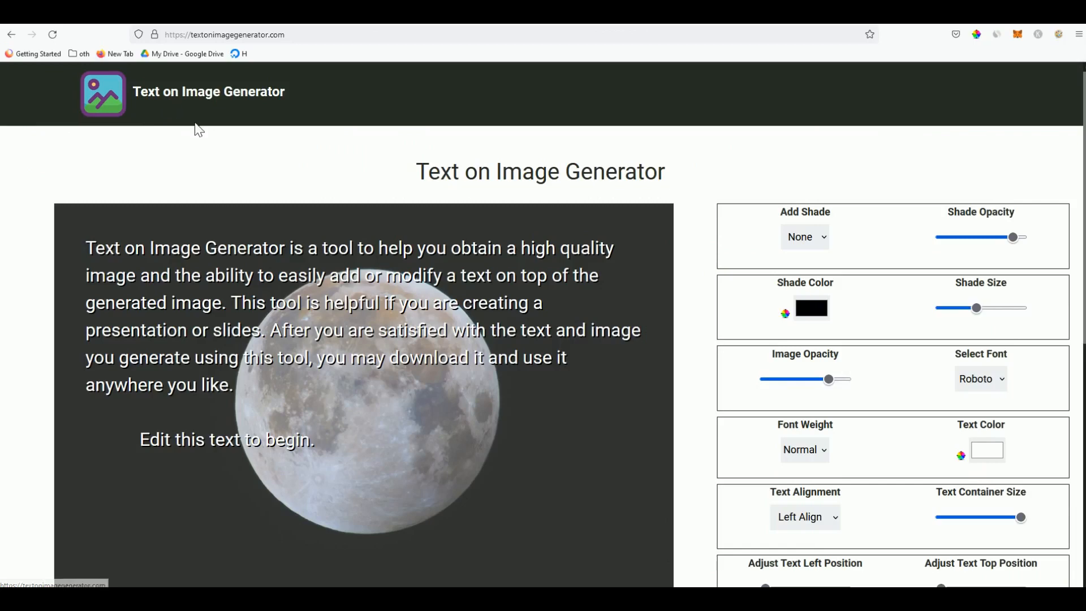
pyautogui.scroll(-3, 259, 258)
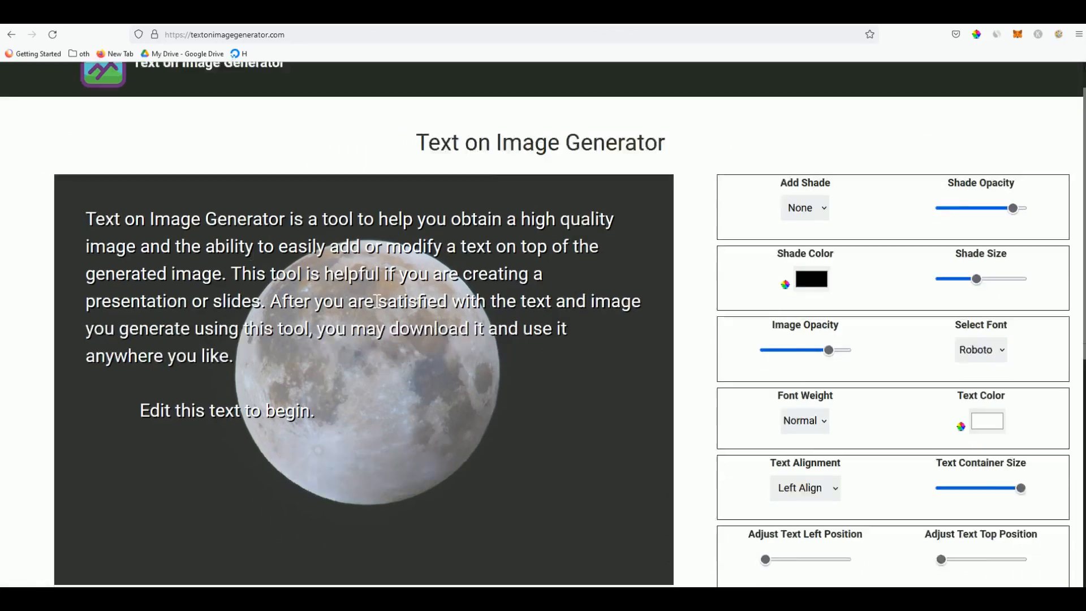
pyautogui.scroll(-2, 381, 304)
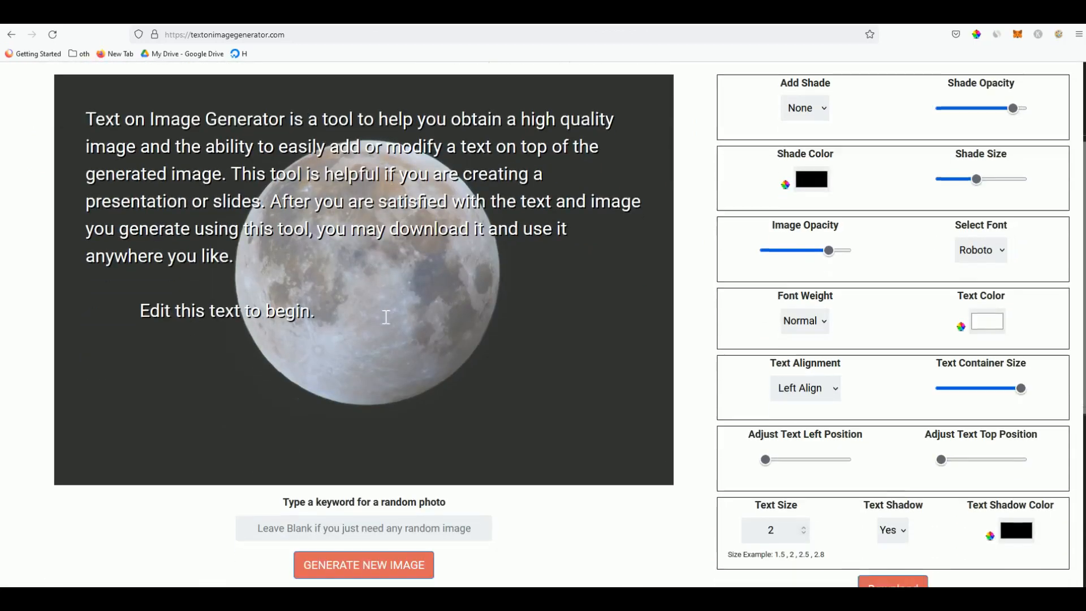
pyautogui.scroll(3, 339, 238)
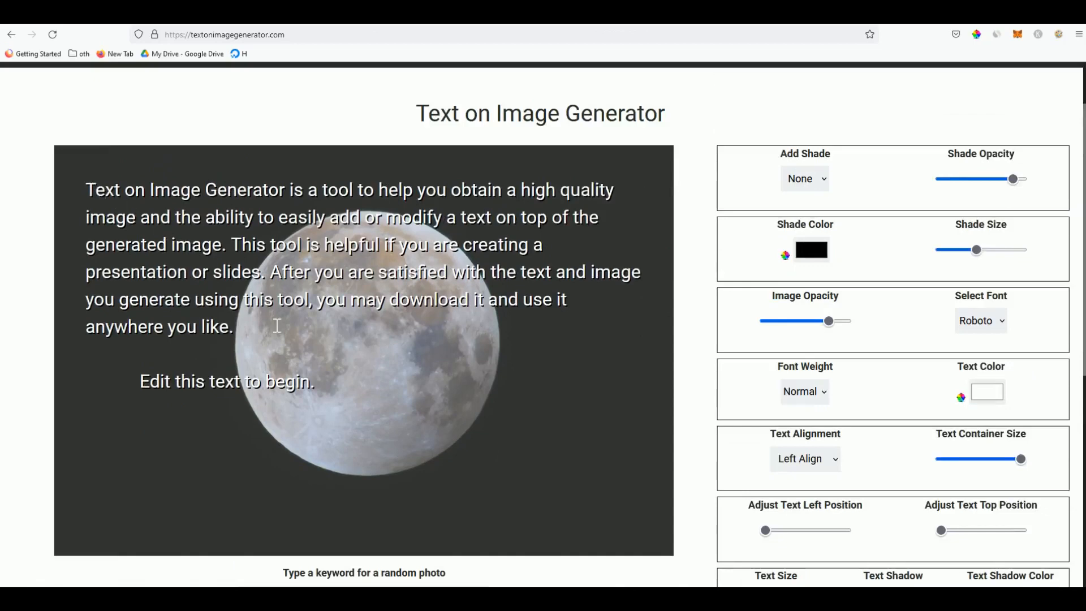
pyautogui.scroll(-5, 678, 334)
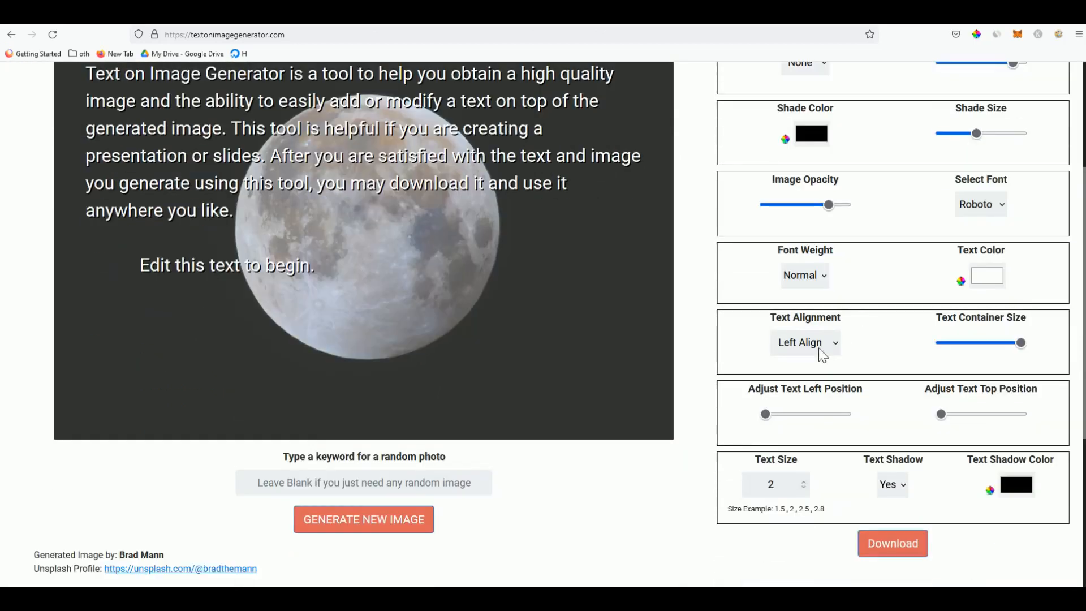
pyautogui.scroll(5, 819, 348)
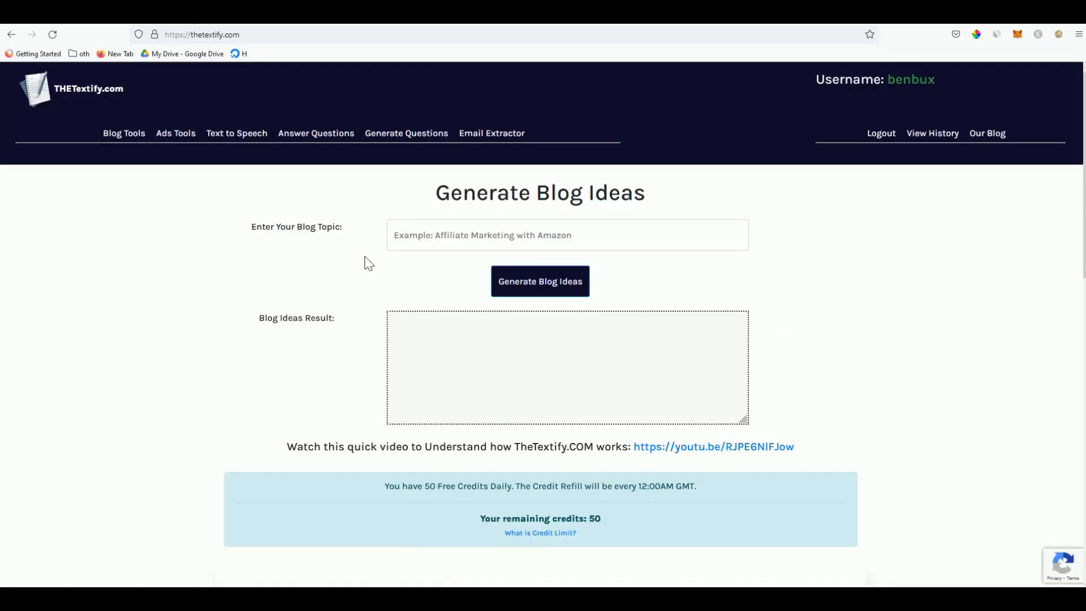
# In THETextify's blog paragraph composer, generate a paragraph for 'daily motivation for sadness'
pyautogui.click(429, 248)
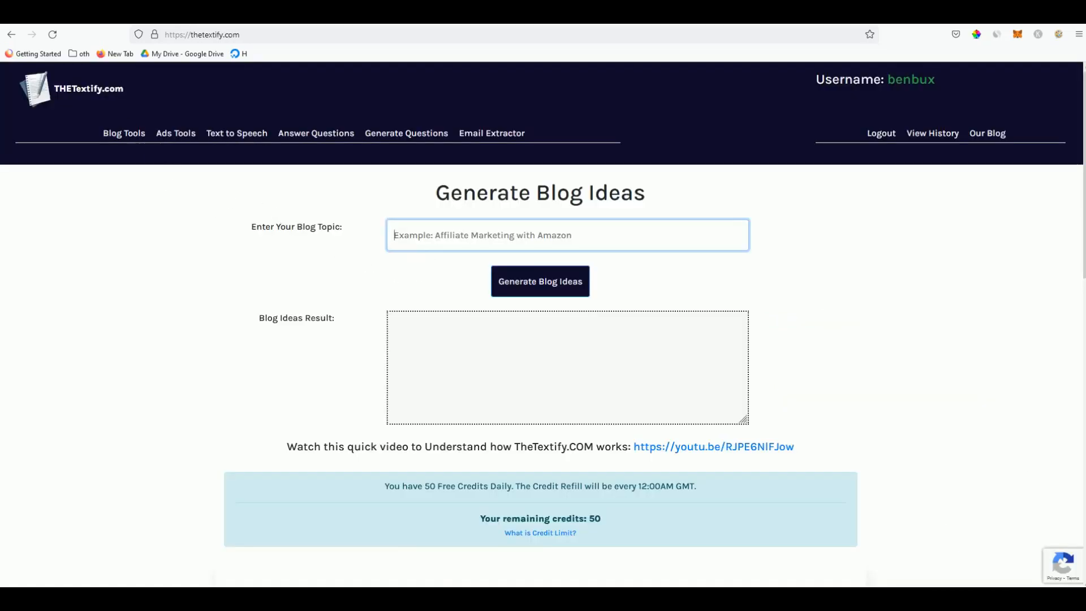
pyautogui.click(124, 133)
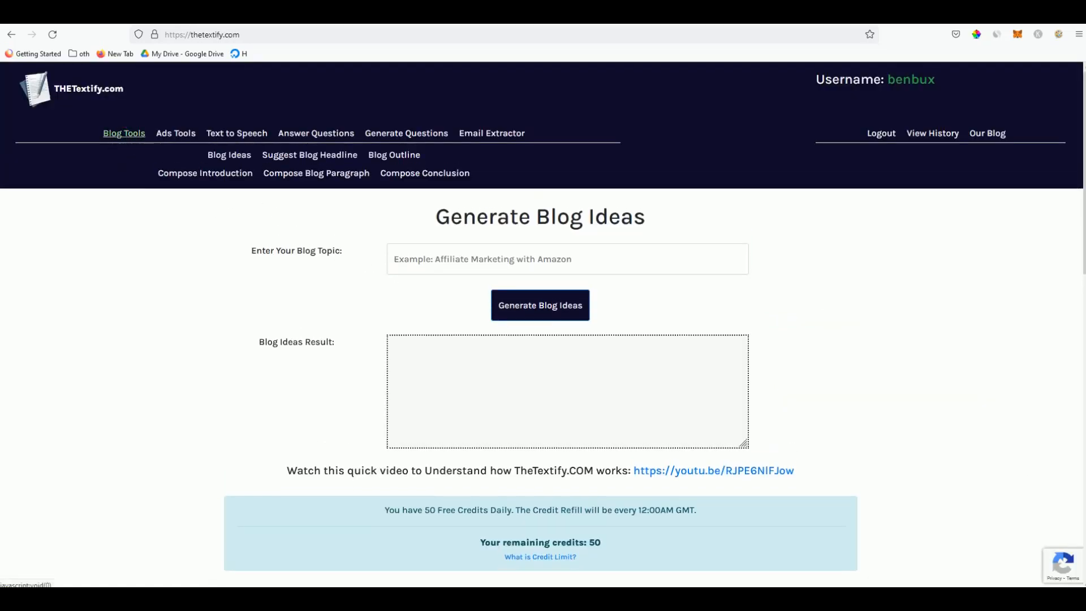
pyautogui.click(330, 175)
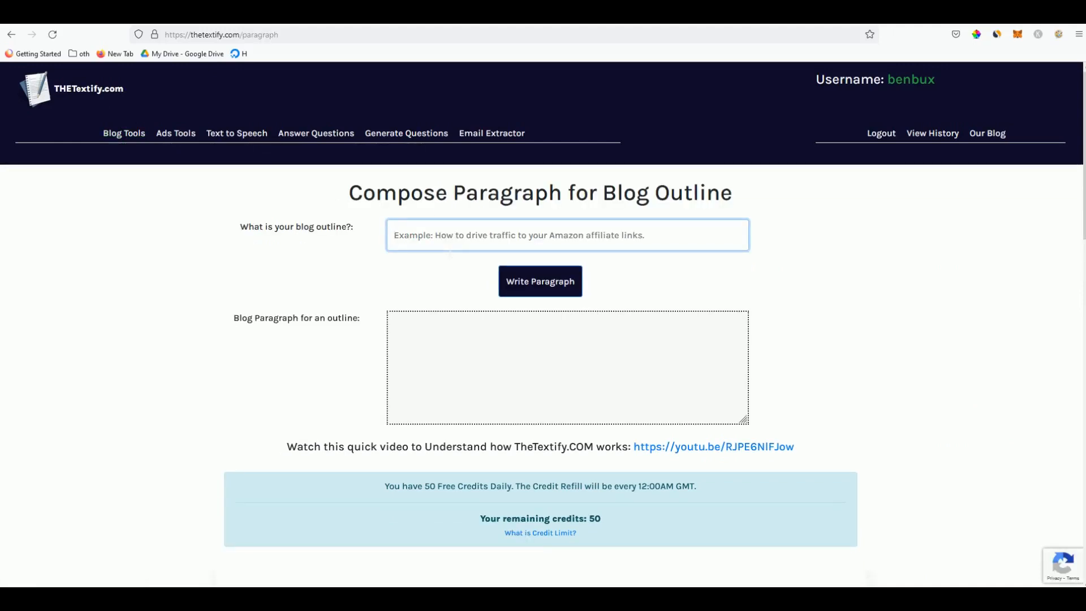
pyautogui.write('daily motivation for')
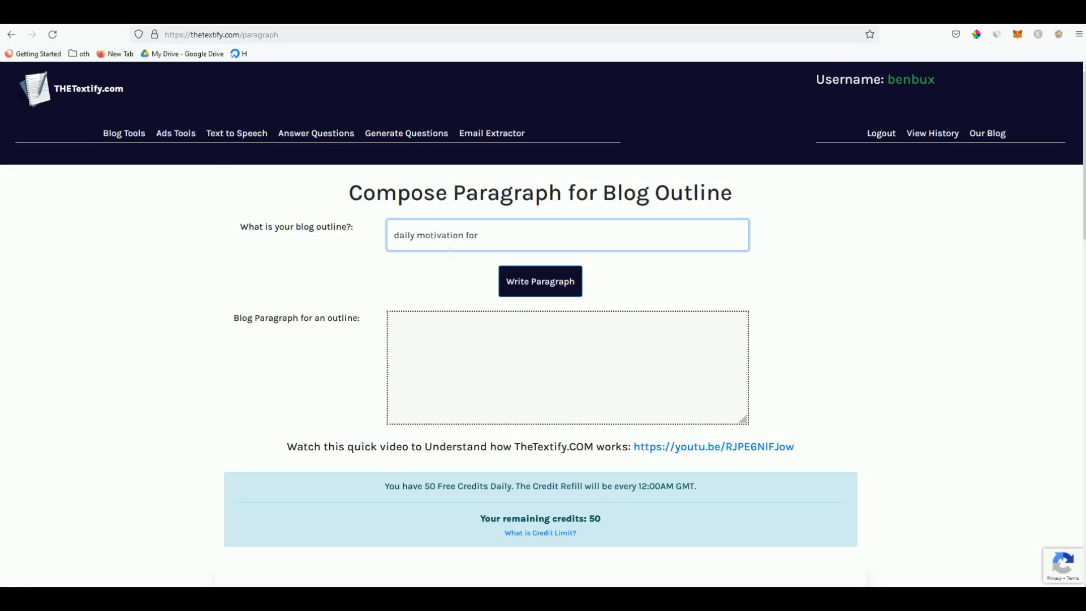
pyautogui.write('ness')
pyautogui.click(549, 278)
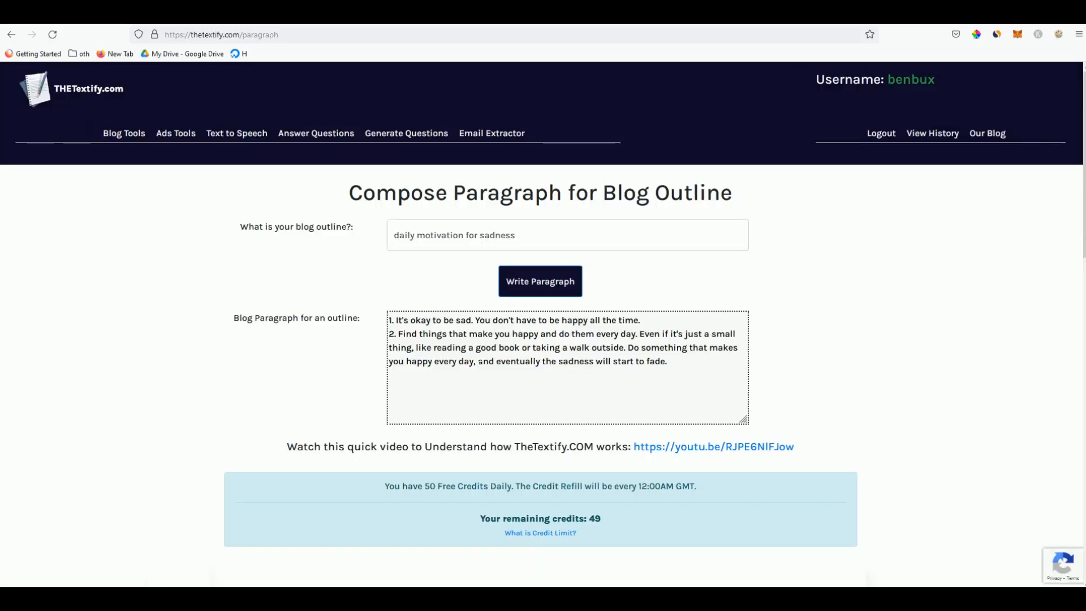
# Copy the first line of the generated paragraph and go back to Text on Image Generator
pyautogui.click(438, 348)
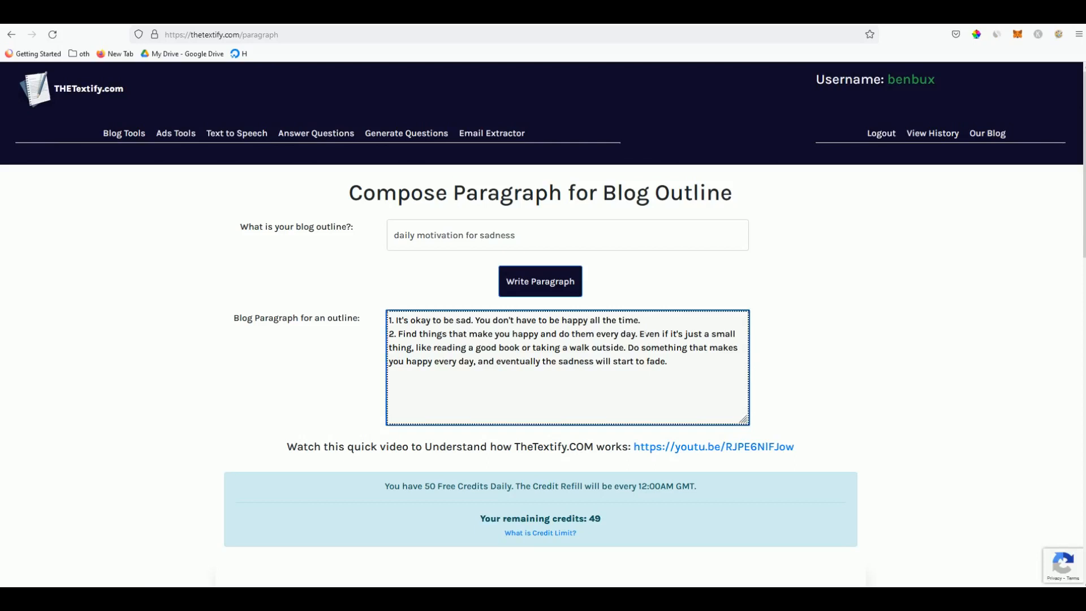
pyautogui.moveTo(641, 321); pyautogui.dragTo(408, 333)
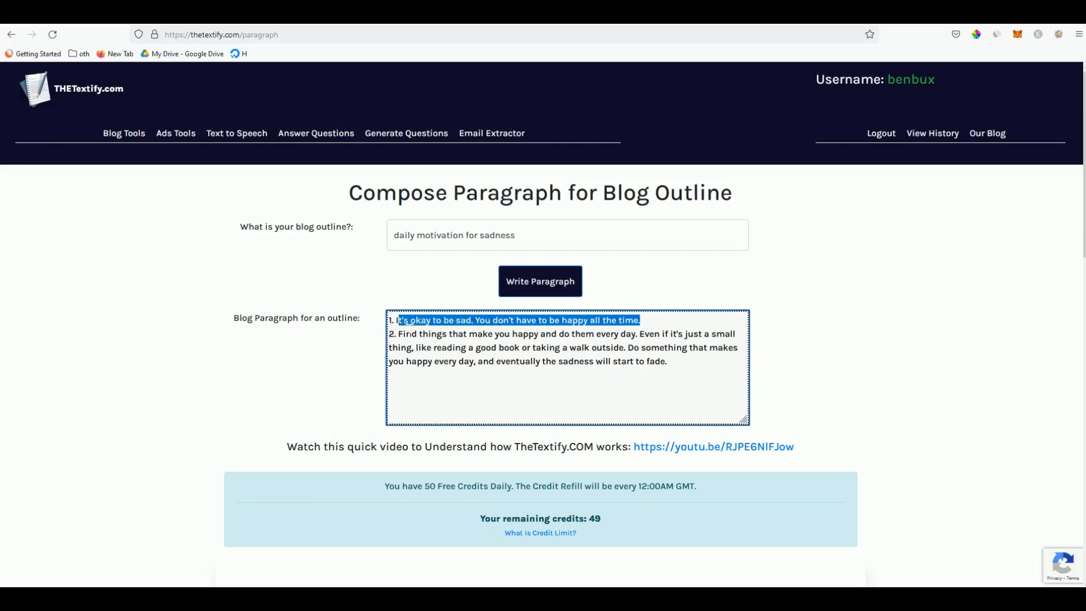
pyautogui.rightClick(409, 321)
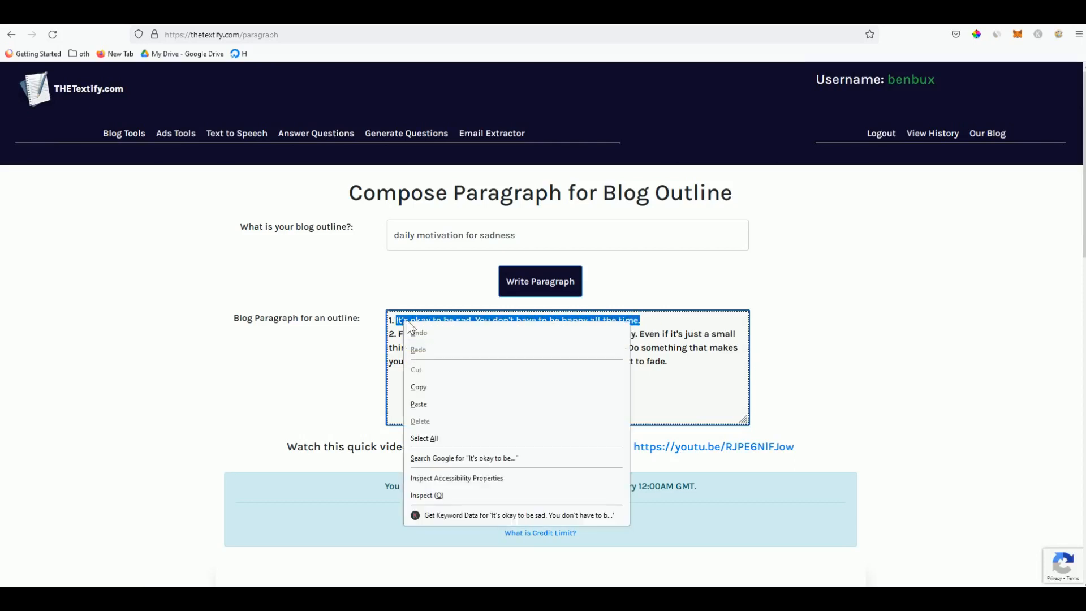
pyautogui.click(439, 386)
pyautogui.click(82, 15)
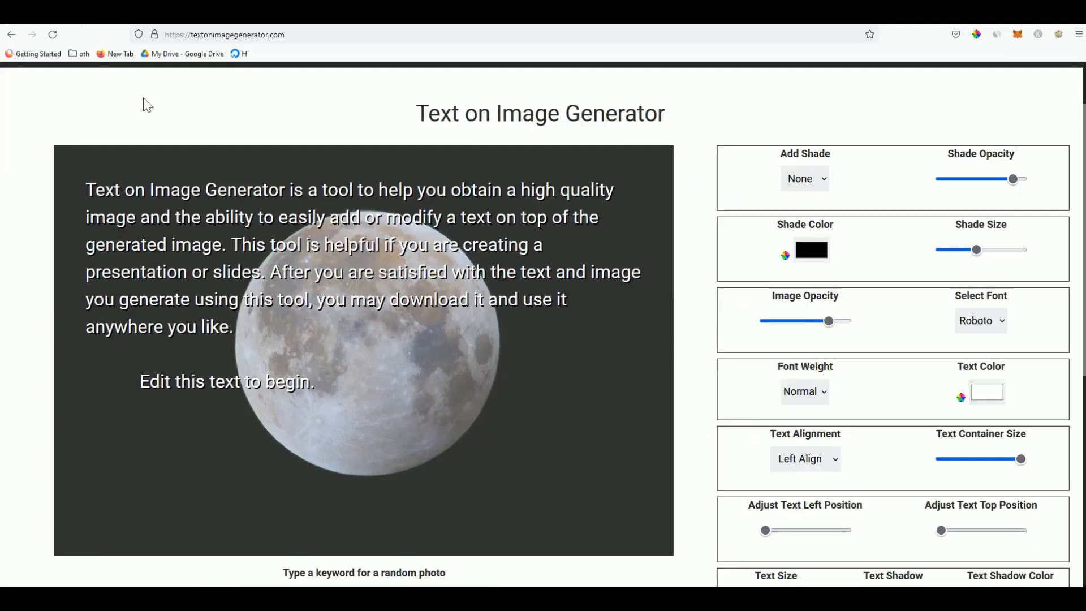
# Replace the image's sample text with the copied sad quote
pyautogui.click(283, 327)
pyautogui.moveTo(315, 380); pyautogui.dragTo(94, 196)
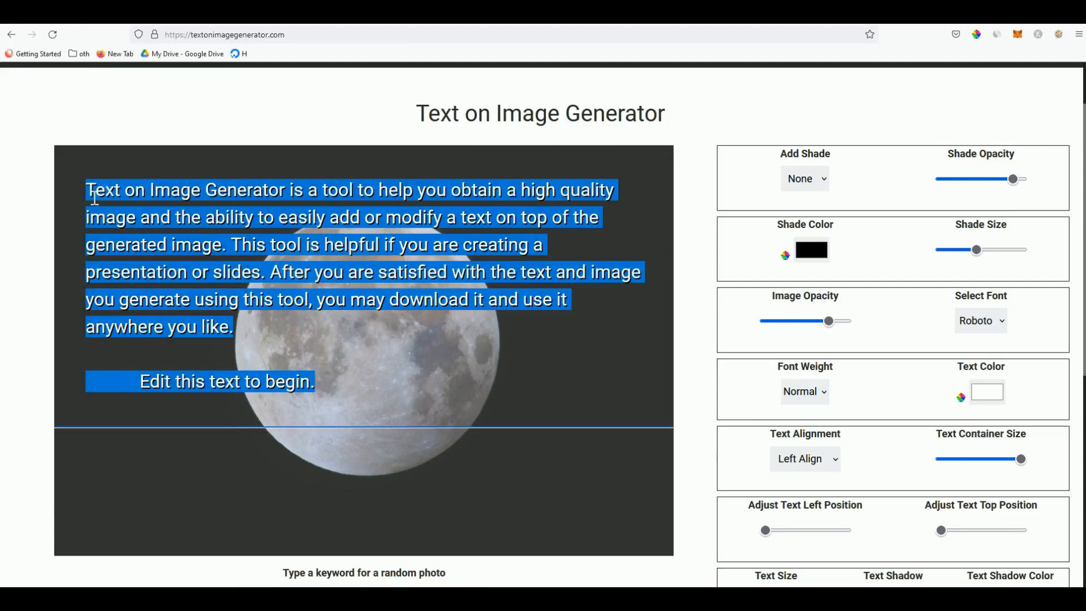
pyautogui.hotkey('ctrl', 'v')
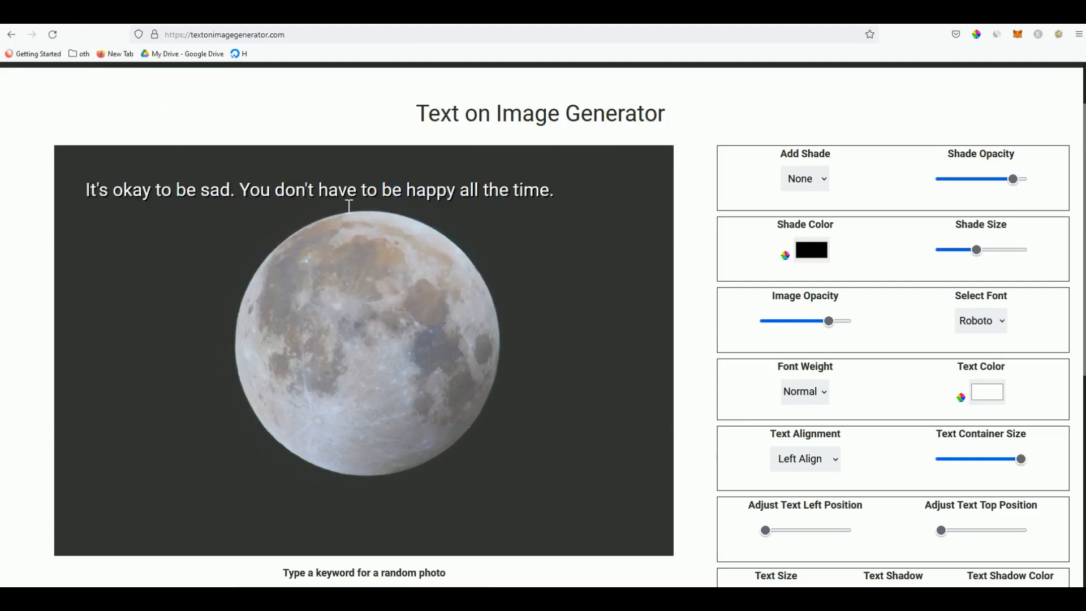
# Generate a new sunflower photo using the keyword 'happy'
pyautogui.scroll(-2, 654, 309)
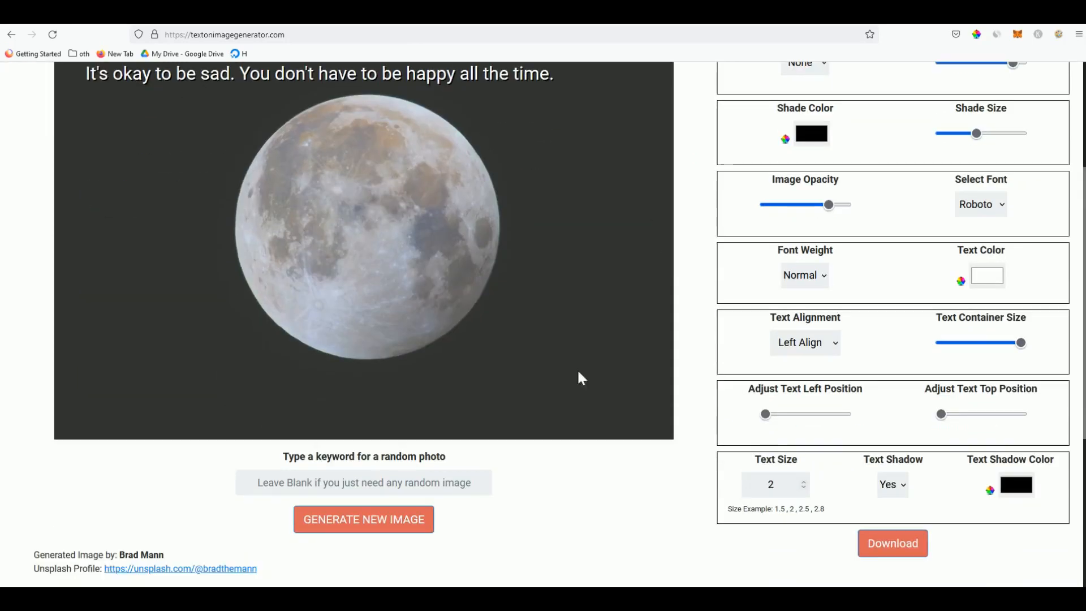
pyautogui.click(362, 483)
pyautogui.write('happy')
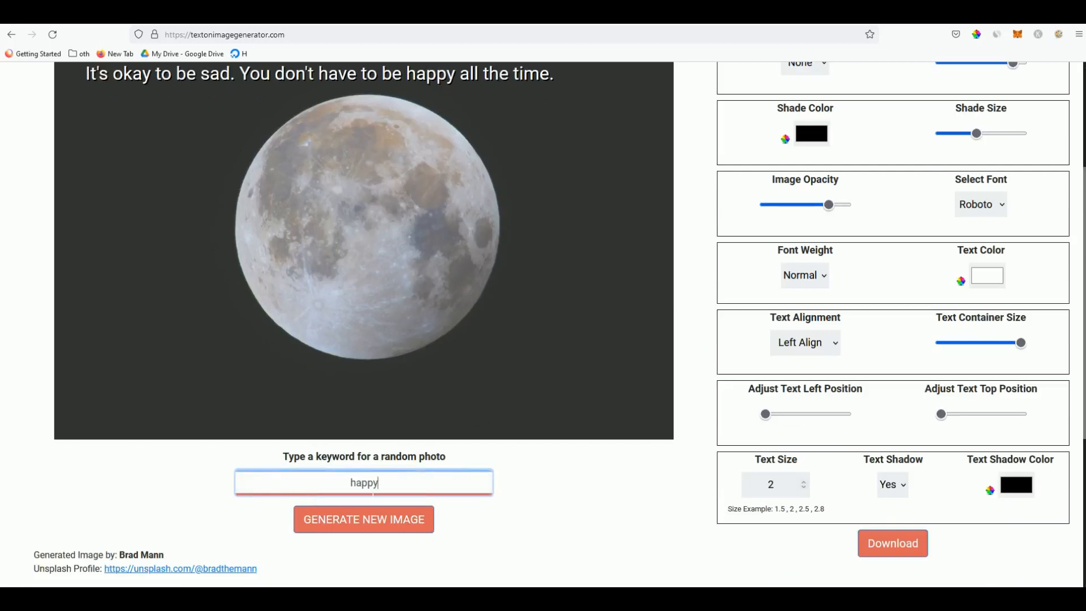
pyautogui.hotkey('ctrl', 'a')
pyautogui.press('BackSpace')
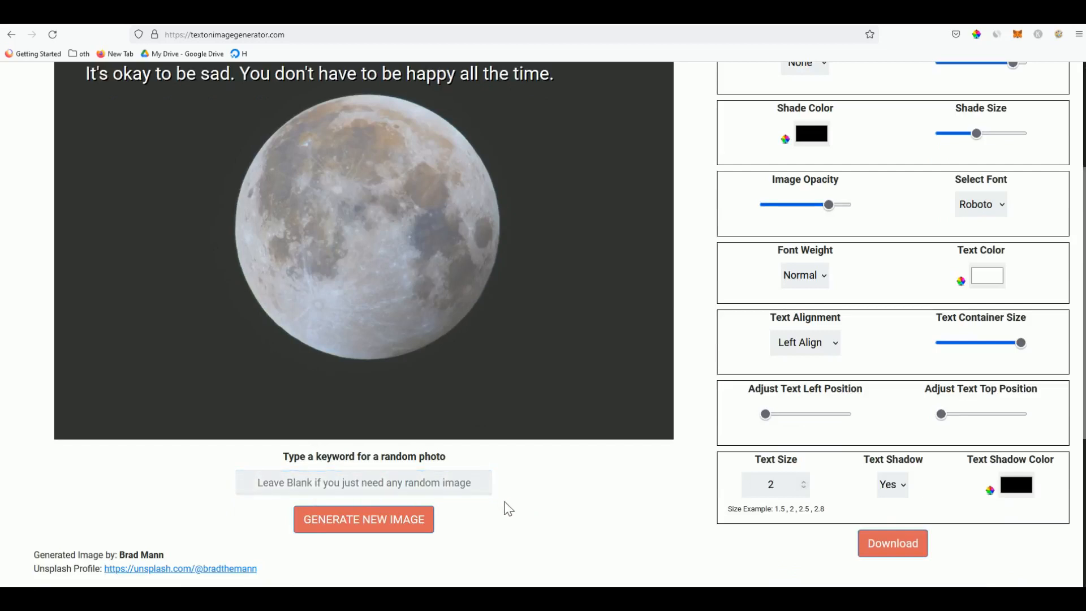
pyautogui.scroll(1, 508, 507)
pyautogui.click(449, 545)
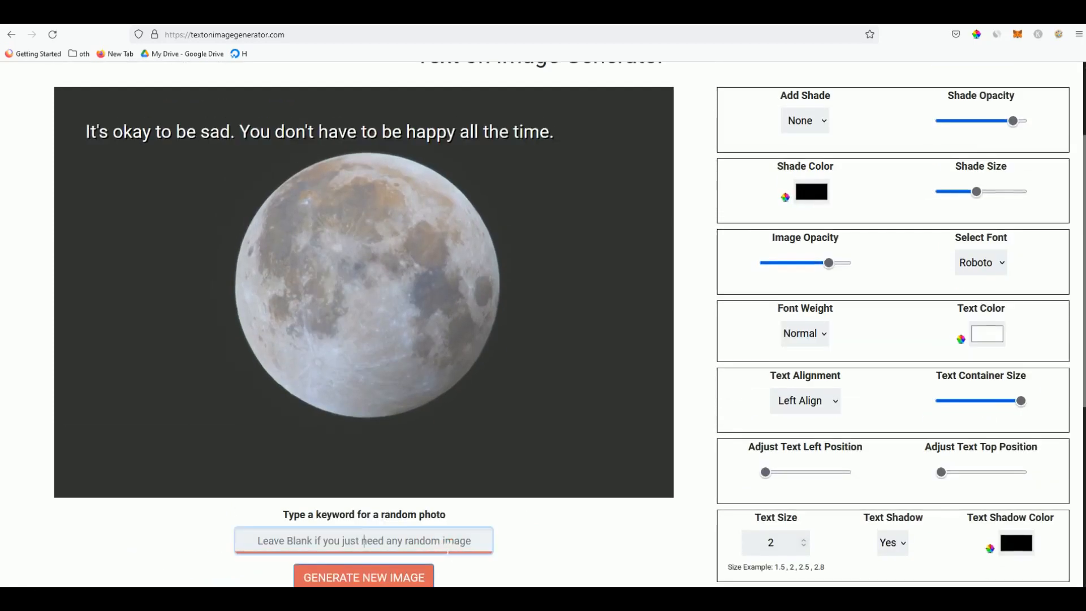
pyautogui.write('happy')
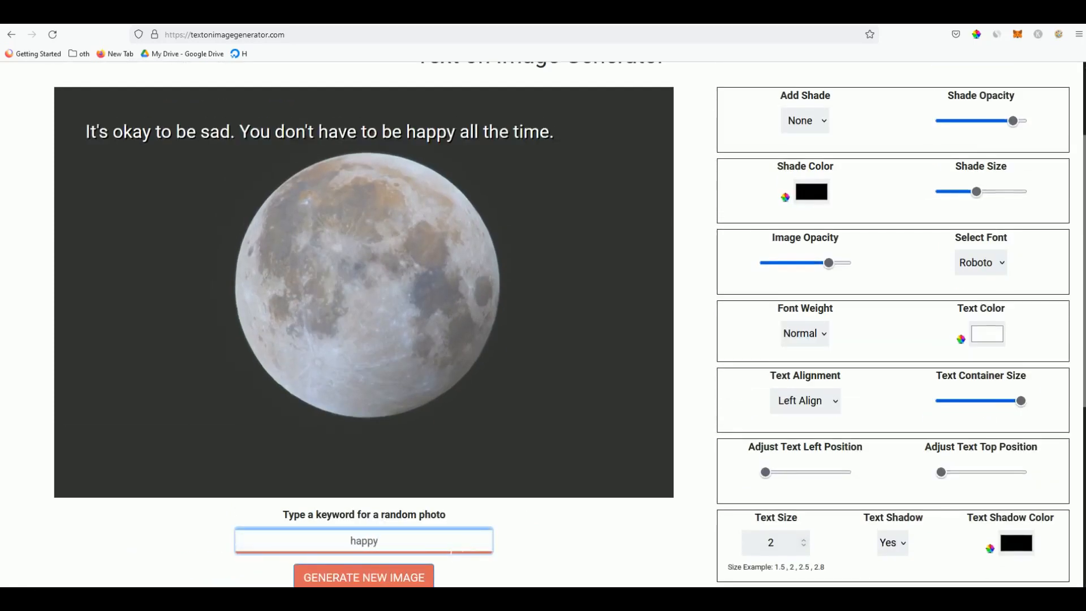
pyautogui.click(394, 577)
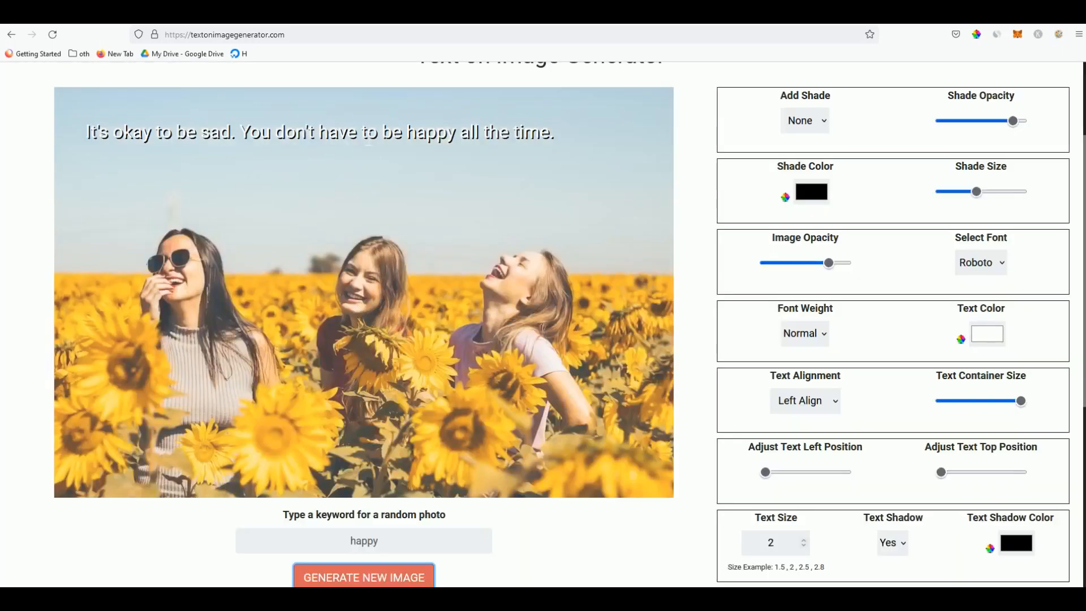
# Break the quote onto two lines before 'You'
pyautogui.scroll(2, 297, 162)
pyautogui.click(249, 207)
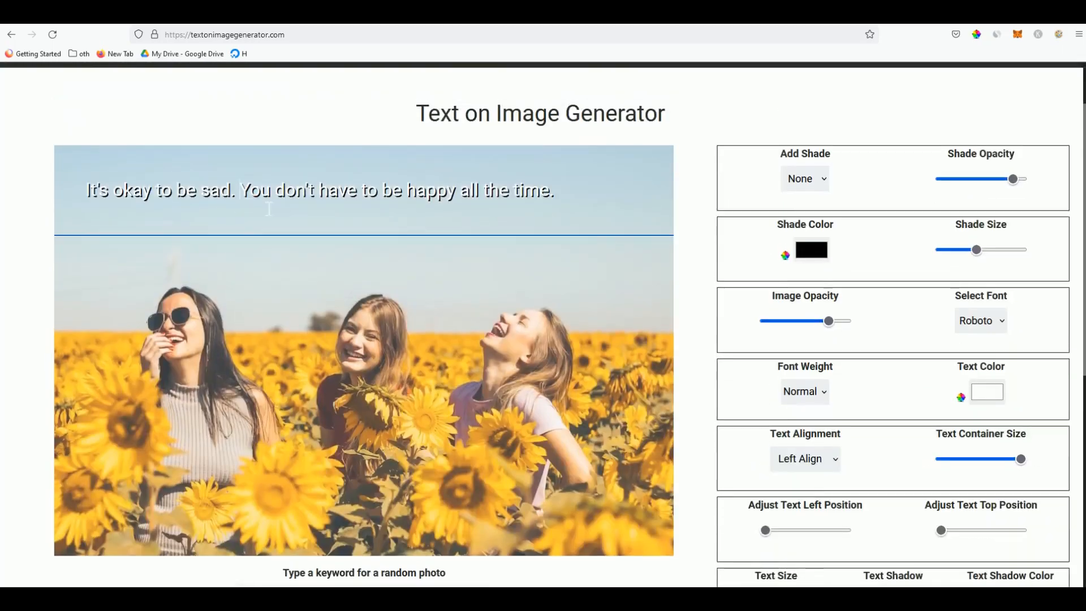
pyautogui.press('Return')
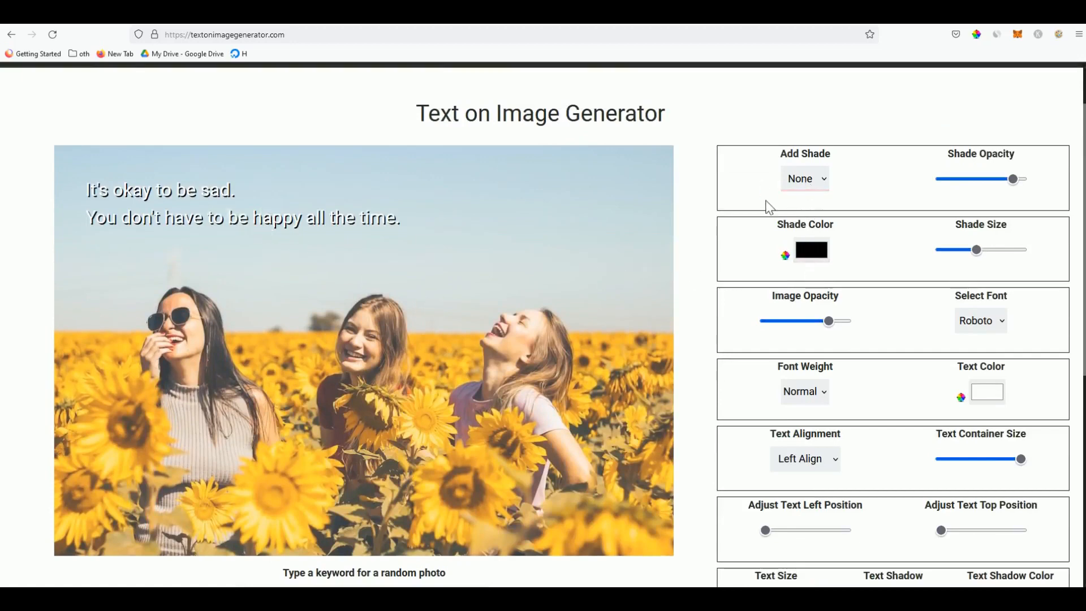
pyautogui.click(801, 180)
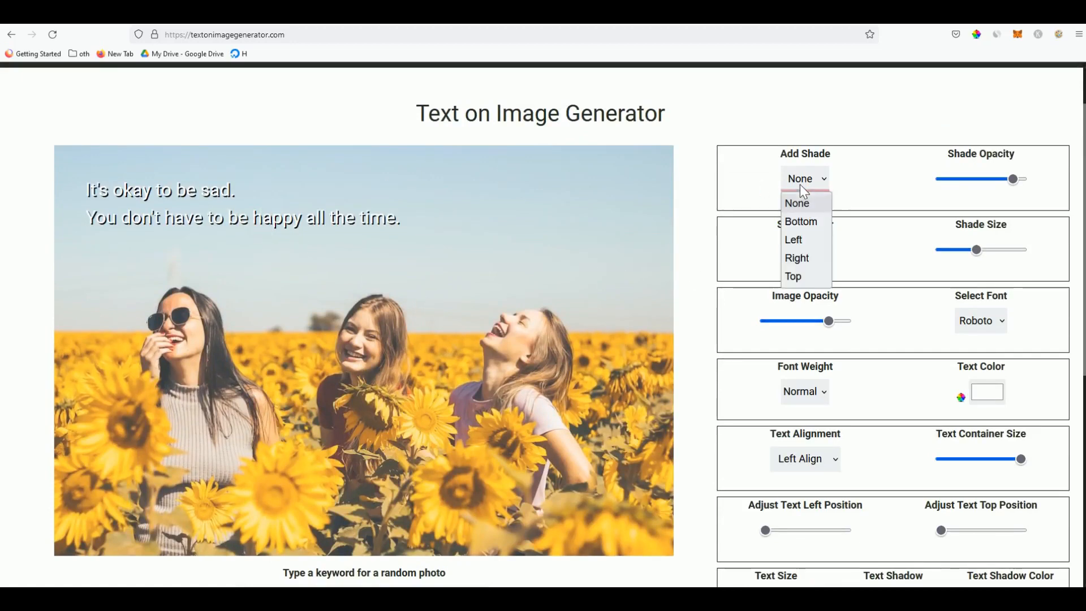
# Add a lower-opacity bottom shade, move the quote down onto it, and maximise image opacity
pyautogui.click(807, 225)
pyautogui.moveTo(1011, 186); pyautogui.dragTo(988, 187)
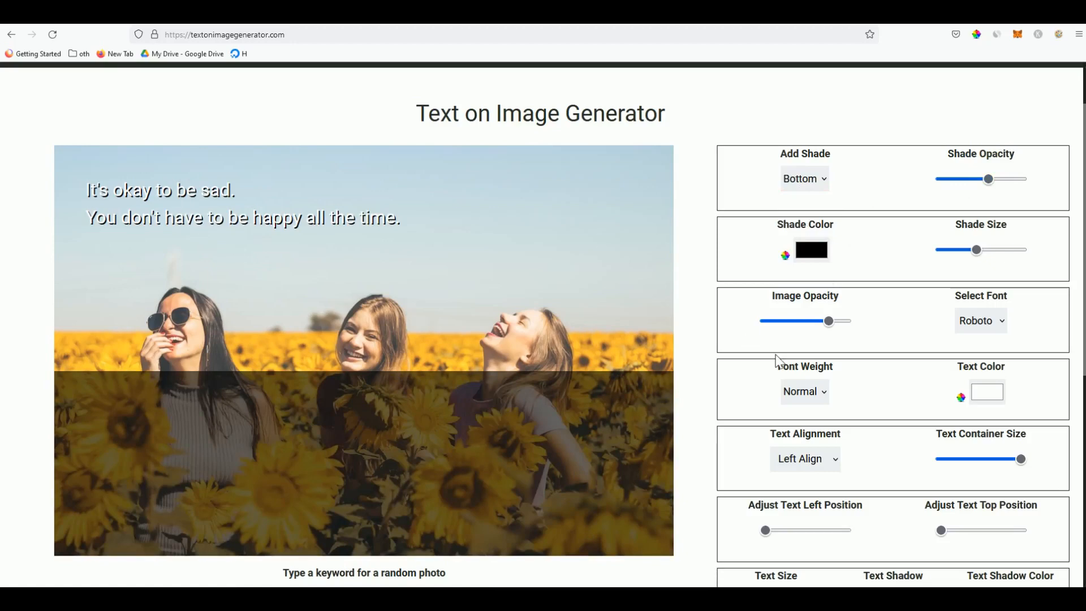
pyautogui.scroll(-1, 778, 365)
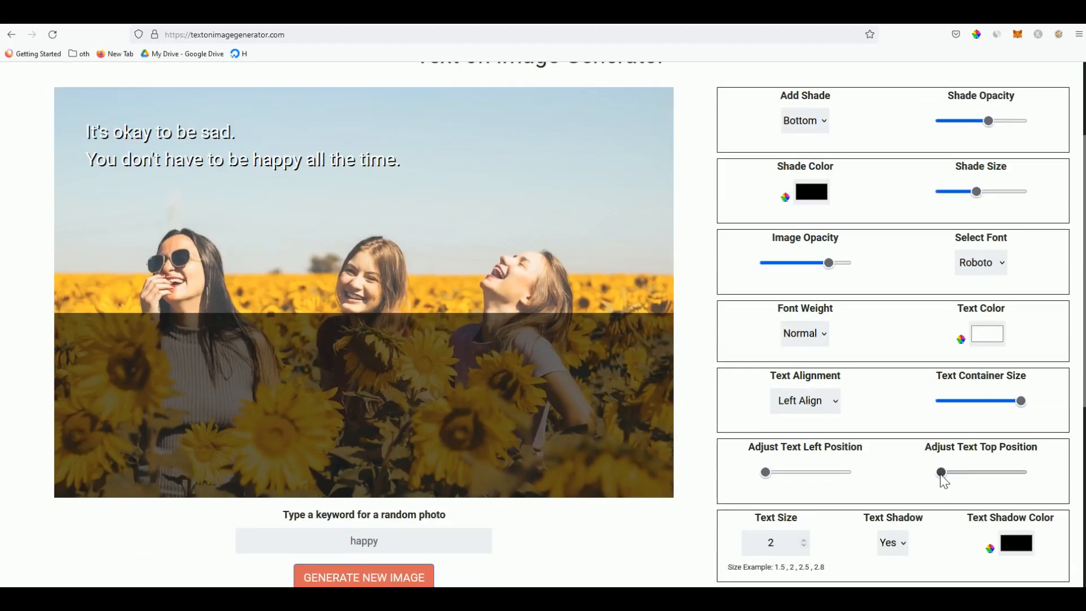
pyautogui.moveTo(941, 475); pyautogui.dragTo(986, 475)
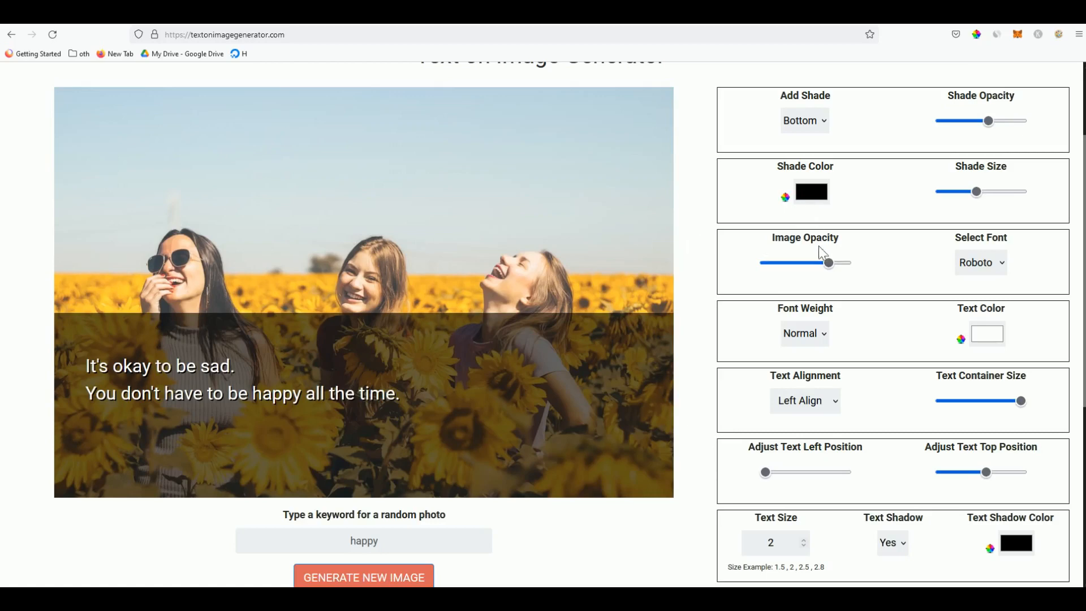
pyautogui.moveTo(830, 263); pyautogui.dragTo(876, 275)
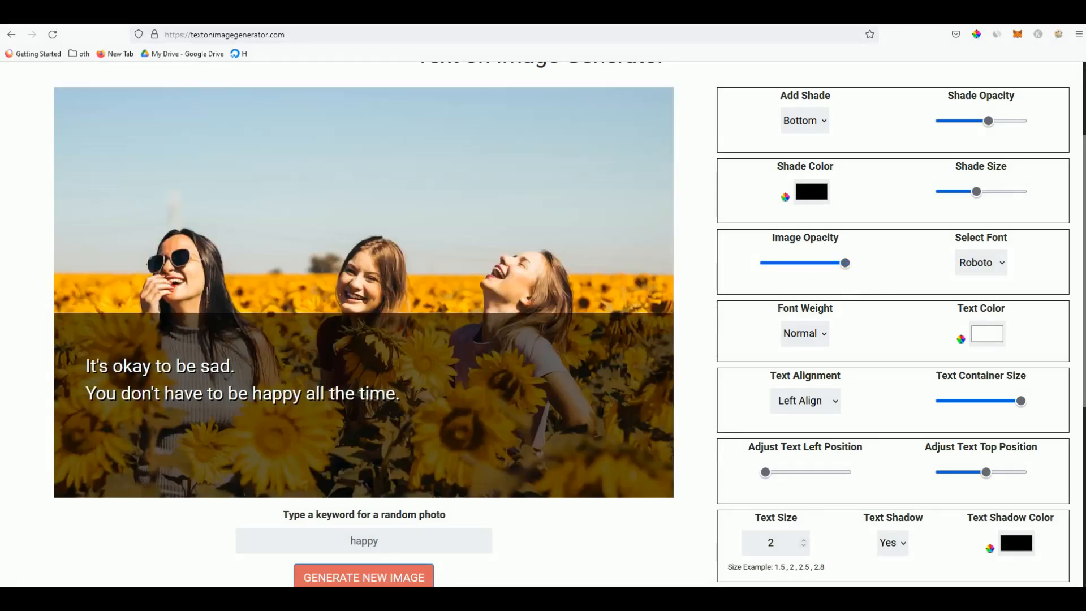
# Try green as the shade colour, revert to black, and begin setting text size 2.5
pyautogui.click(812, 195)
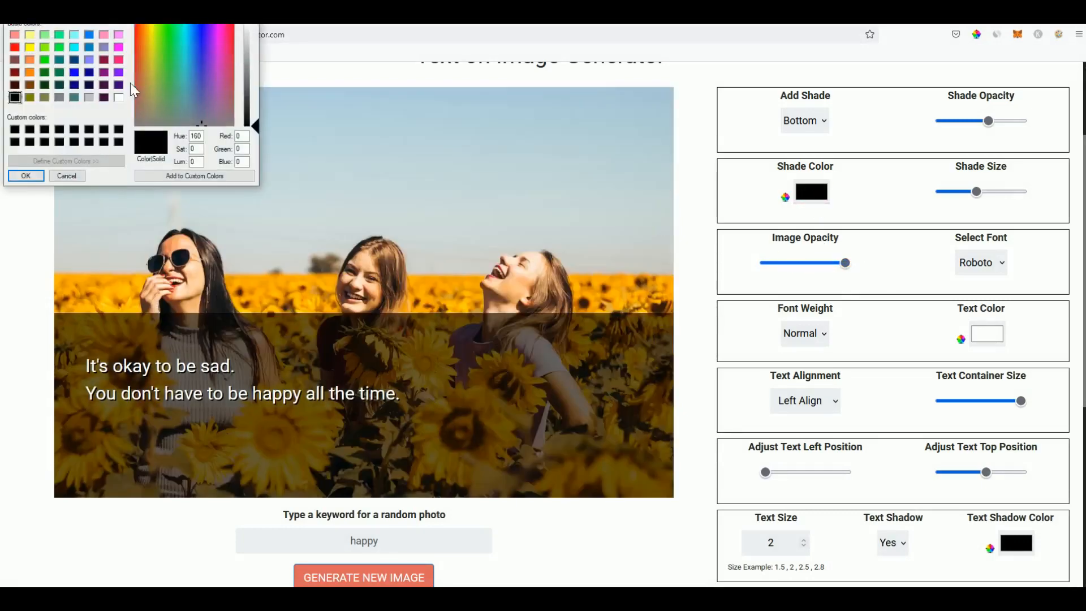
pyautogui.click(45, 61)
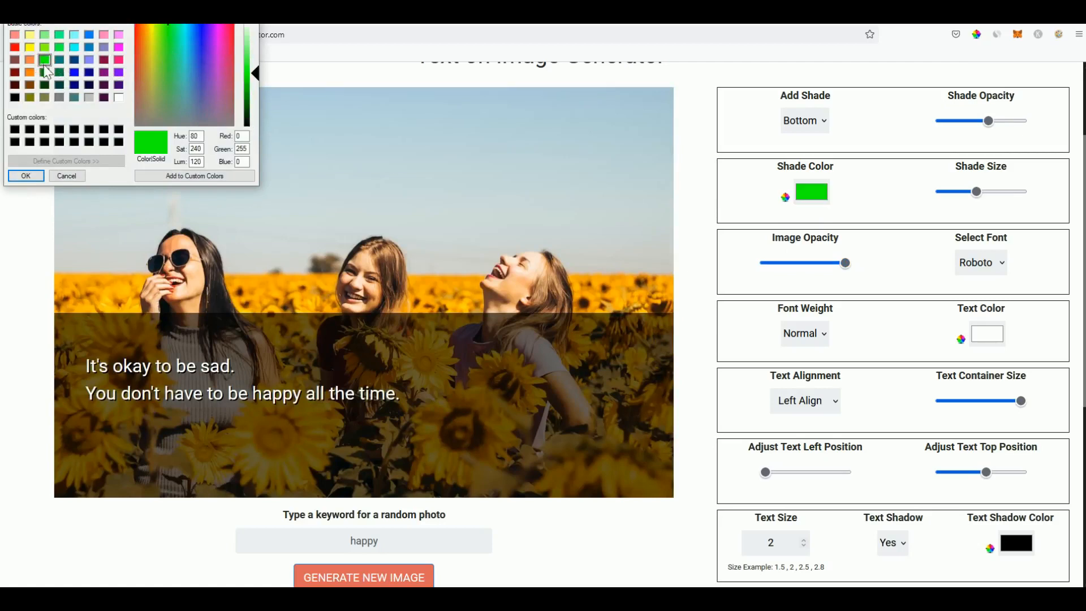
pyautogui.click(20, 177)
pyautogui.click(813, 193)
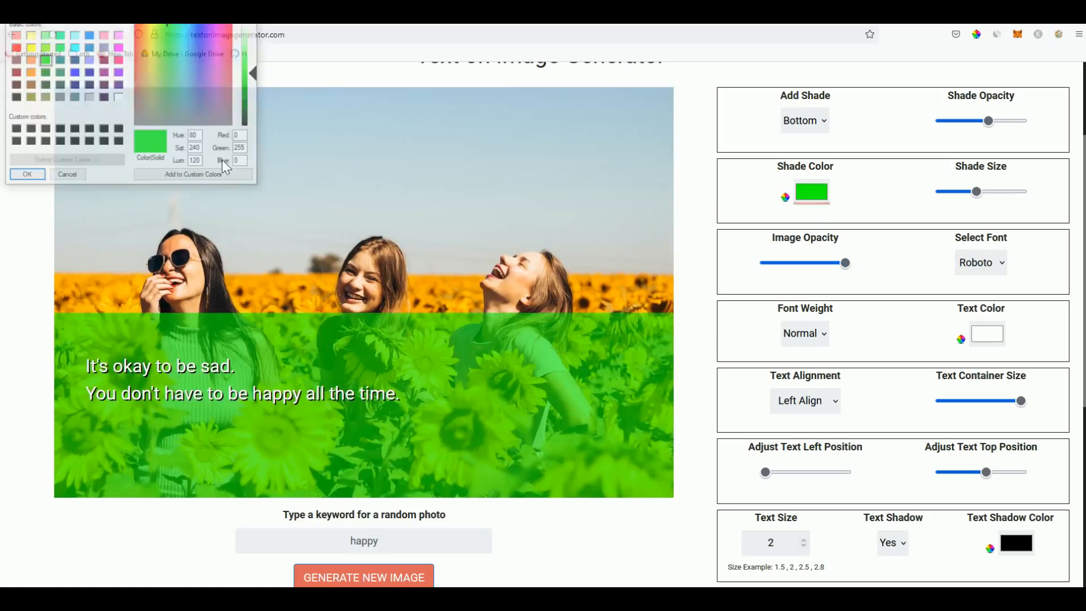
pyautogui.click(104, 142)
pyautogui.click(26, 176)
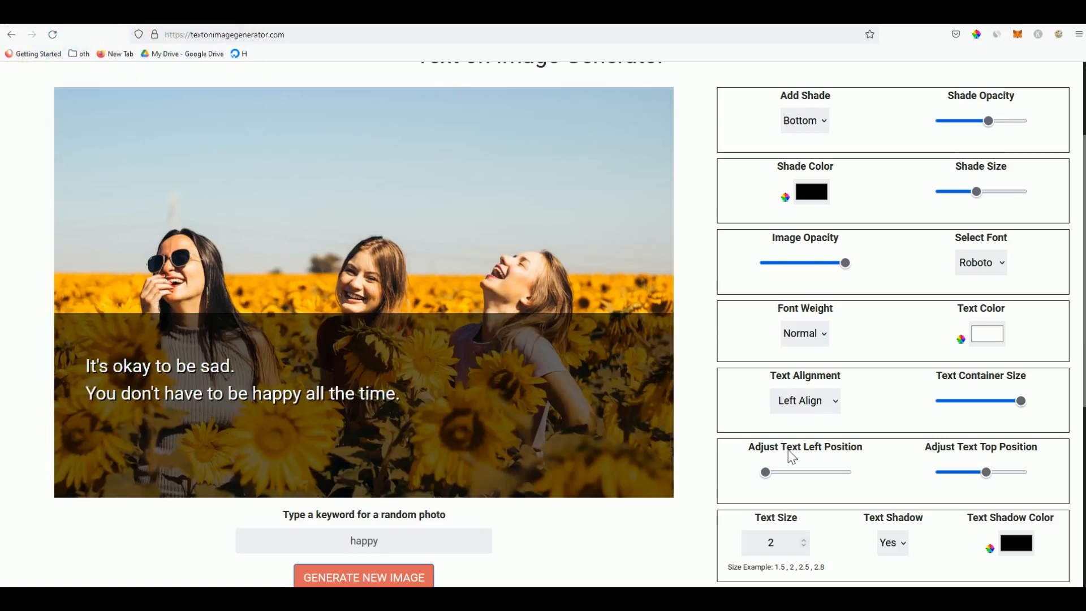
pyautogui.scroll(-1, 792, 457)
pyautogui.click(772, 484)
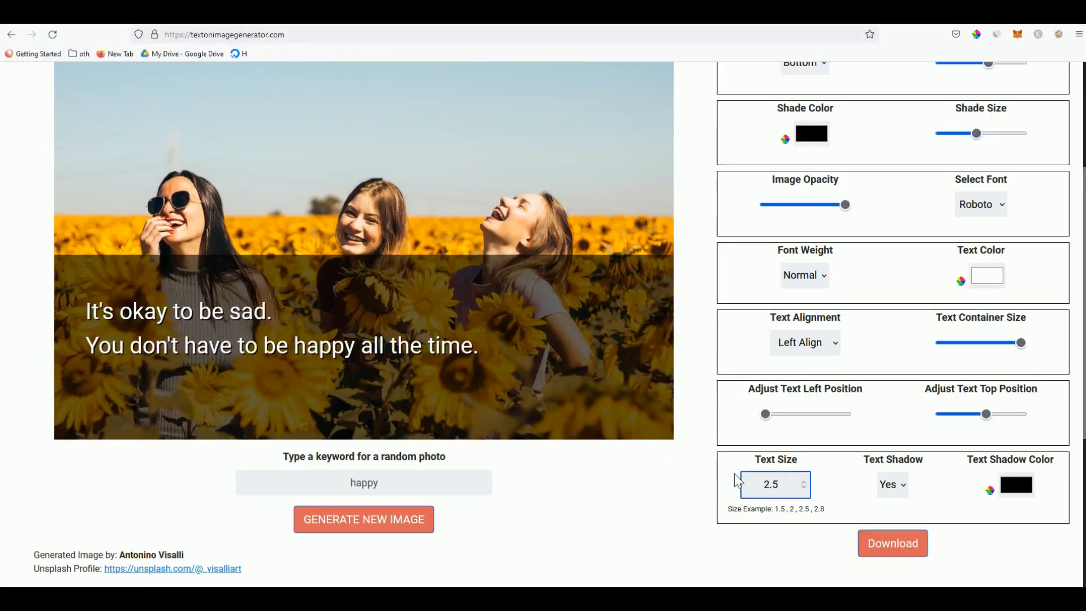
# Apply text size 2.5 and centre-align the quote
pyautogui.click(675, 491)
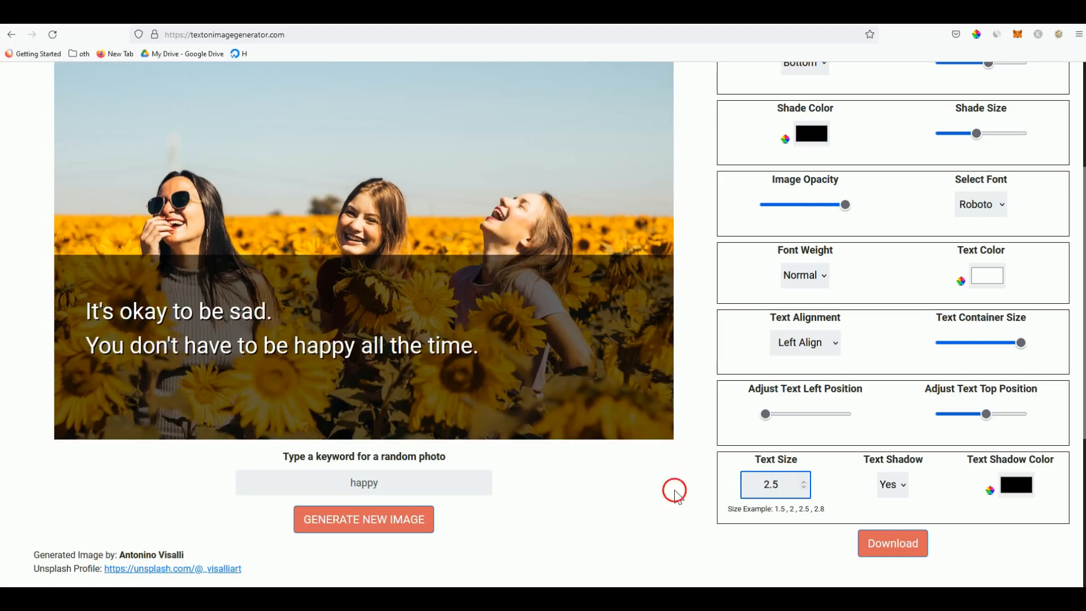
pyautogui.click(827, 345)
pyautogui.click(800, 383)
# Set the quote's font to Verdana
pyautogui.scroll(2, 898, 290)
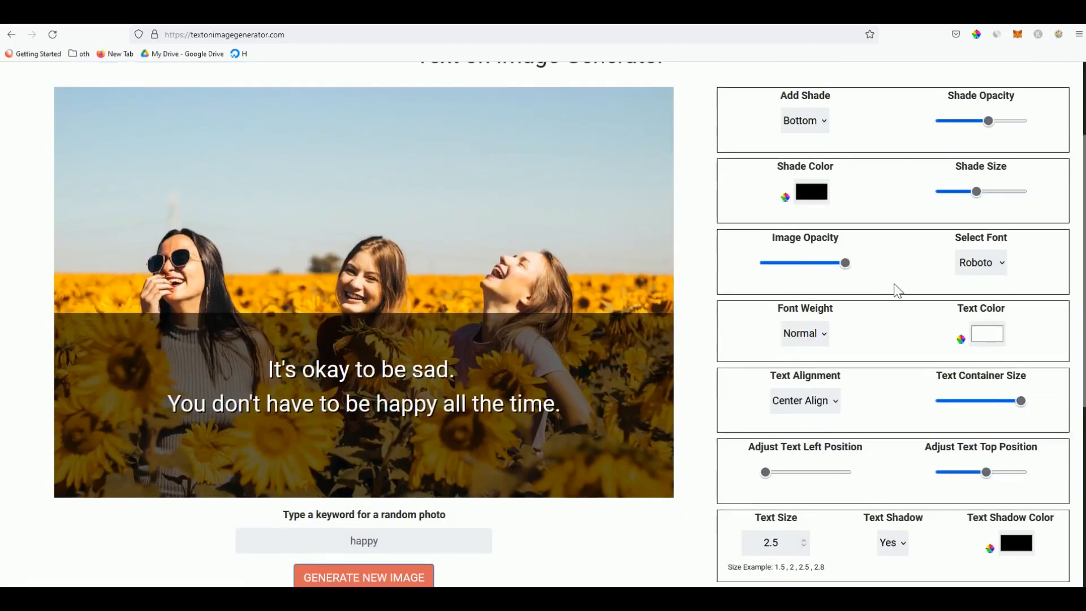
pyautogui.click(982, 269)
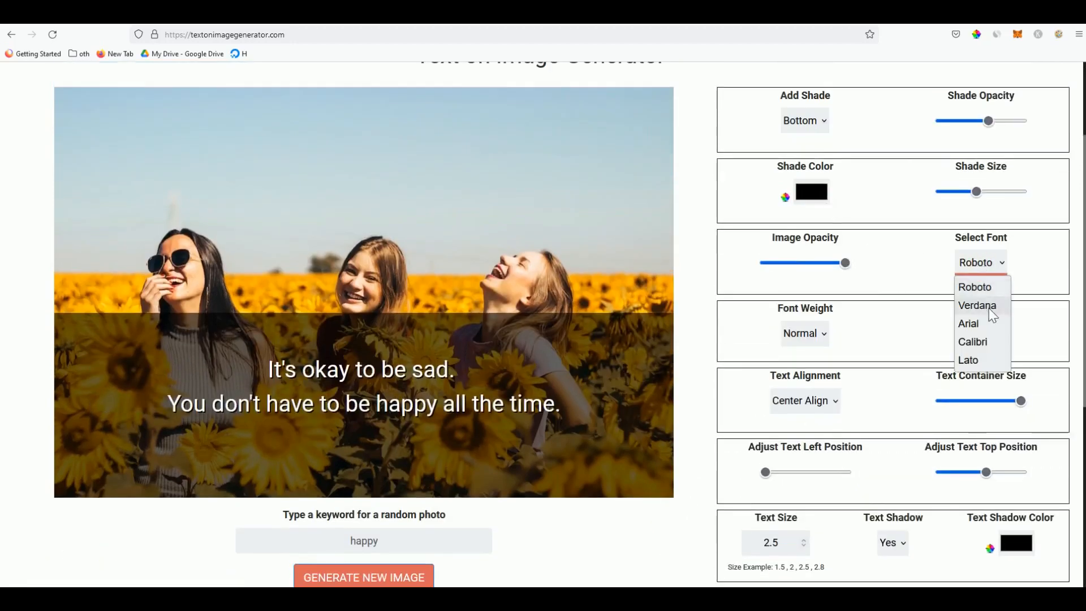
pyautogui.click(990, 311)
pyautogui.click(981, 263)
pyautogui.click(985, 327)
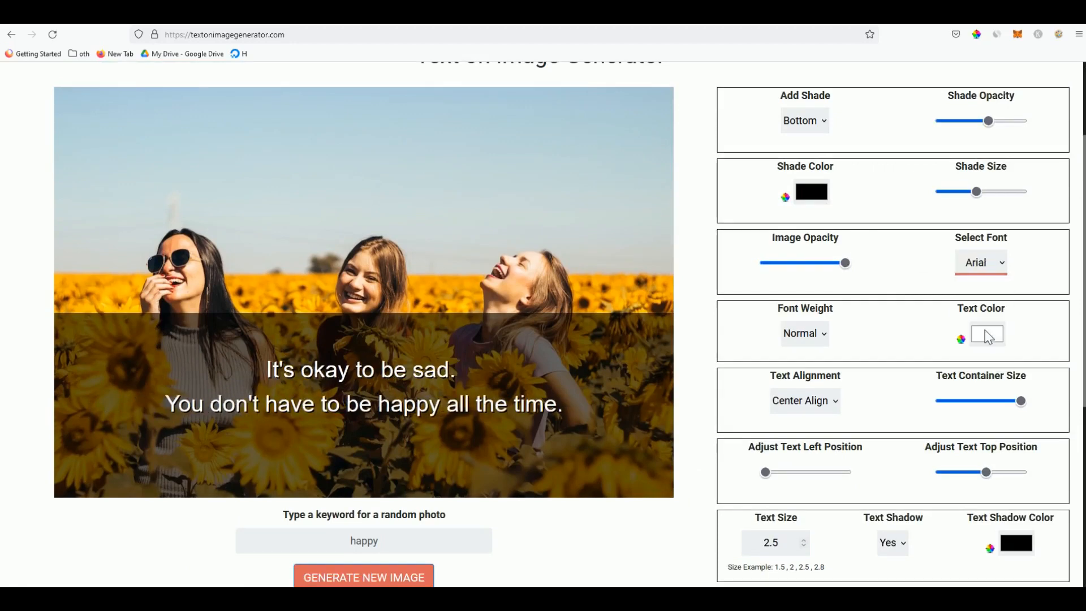
pyautogui.click(986, 264)
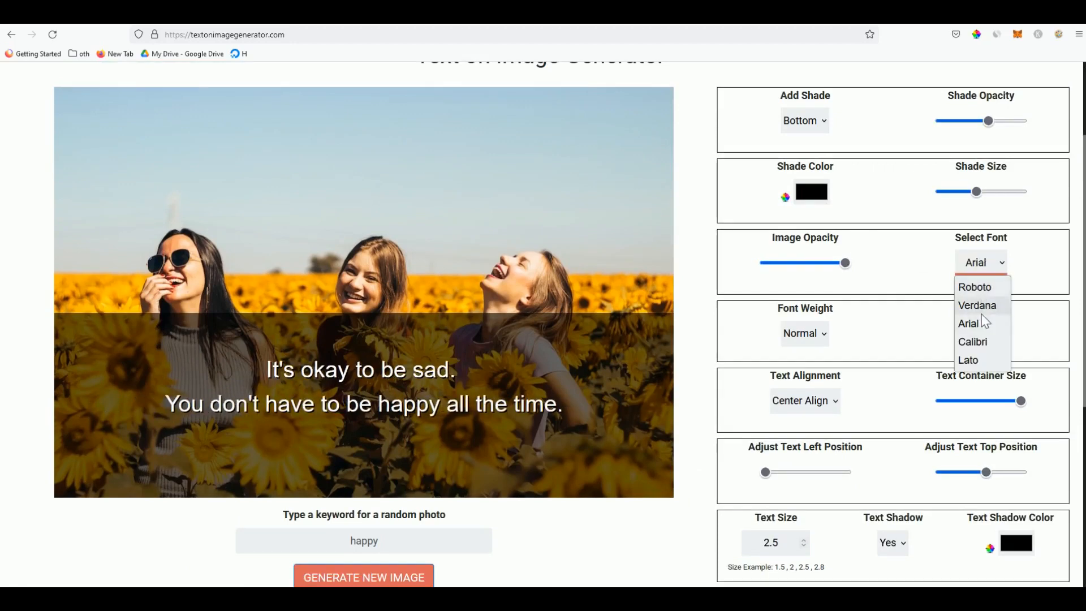
pyautogui.click(982, 308)
# Change the quote's text size from 2.5 to 3
pyautogui.click(771, 542)
pyautogui.doubleClick(771, 542)
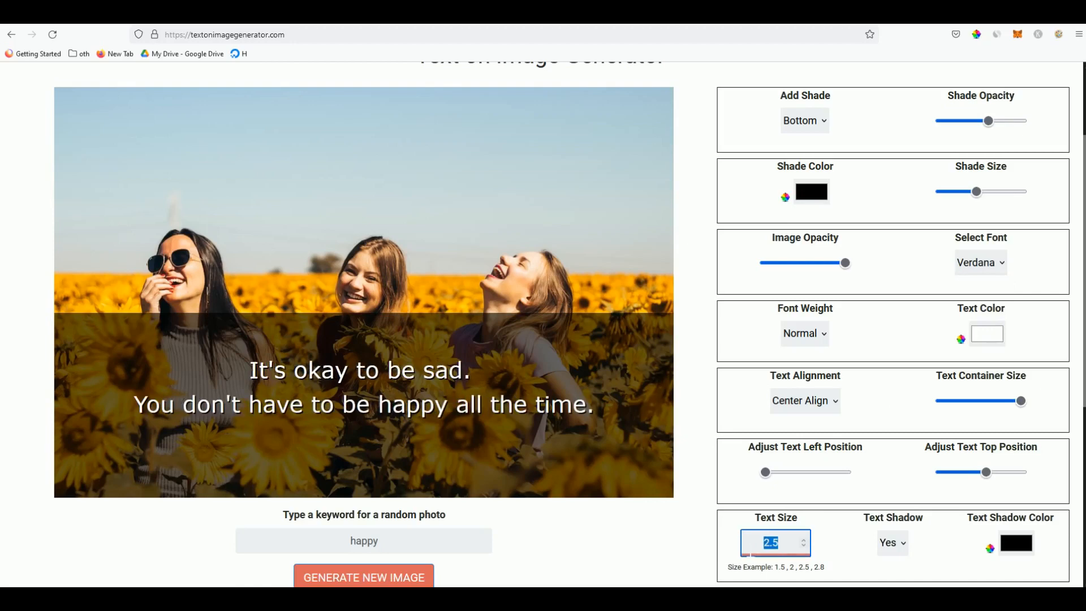
pyautogui.write('3')
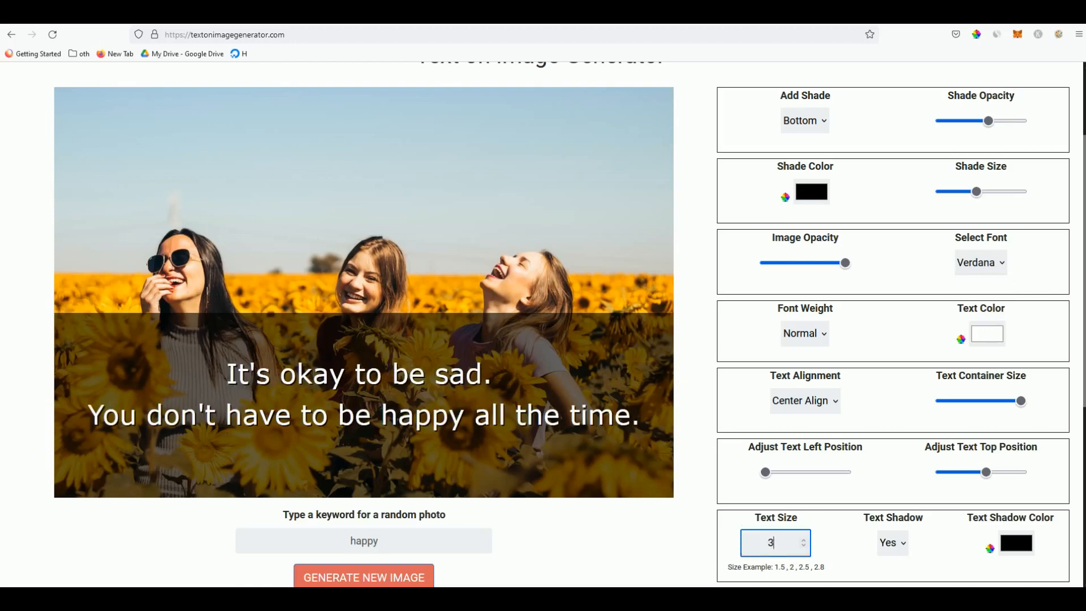
pyautogui.click(691, 311)
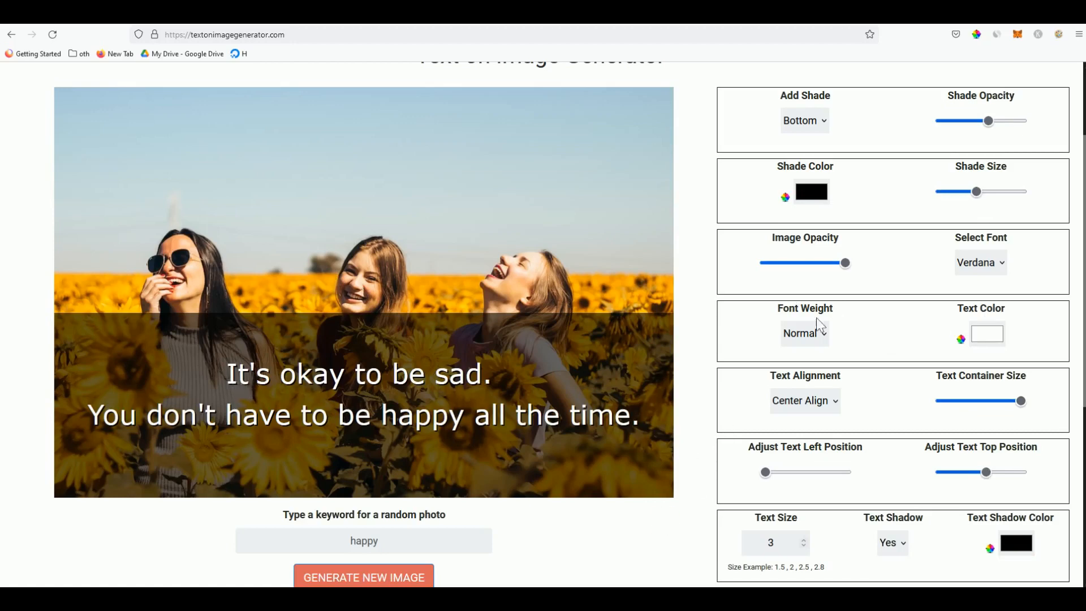
pyautogui.click(985, 338)
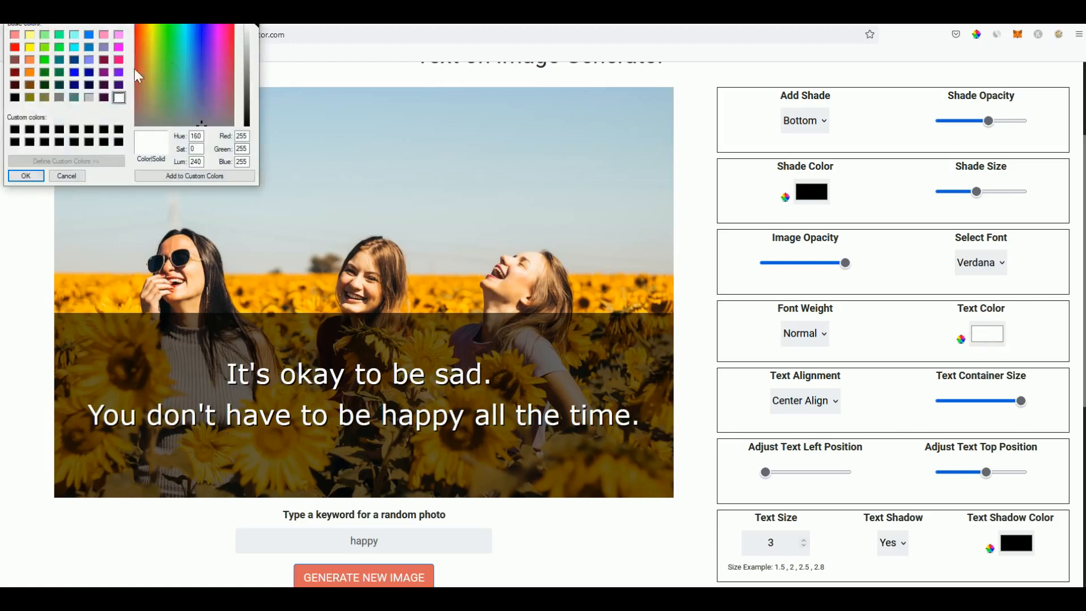
pyautogui.click(29, 48)
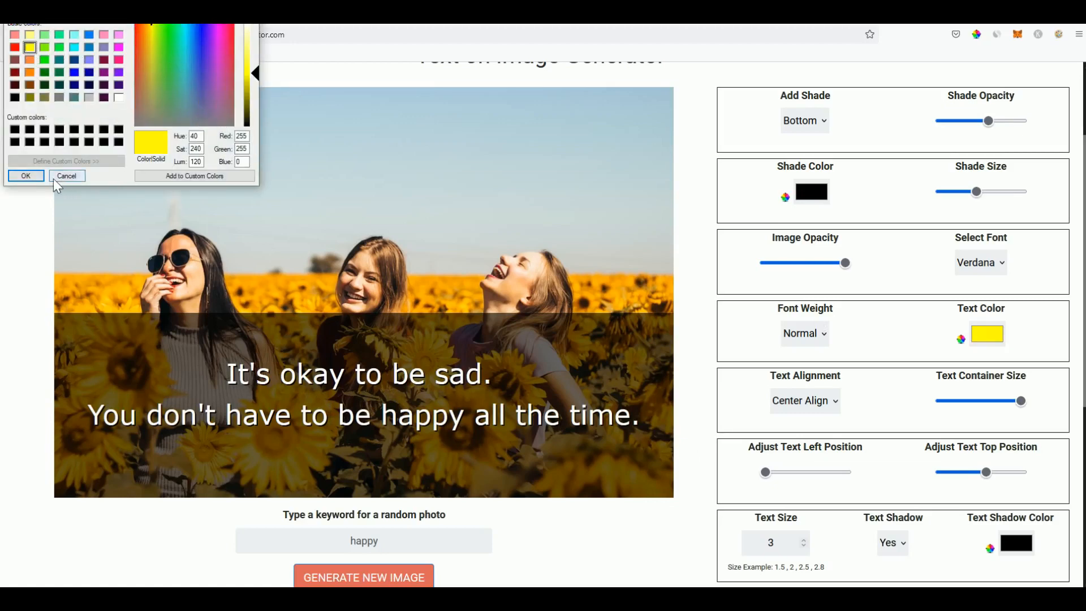
pyautogui.click(26, 179)
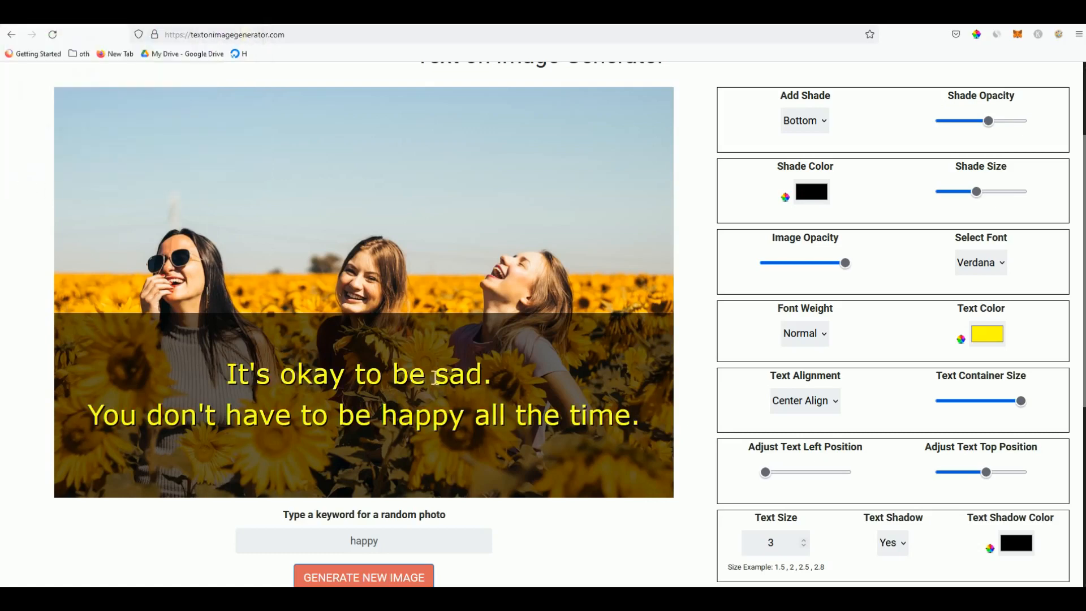
pyautogui.click(987, 338)
pyautogui.click(119, 98)
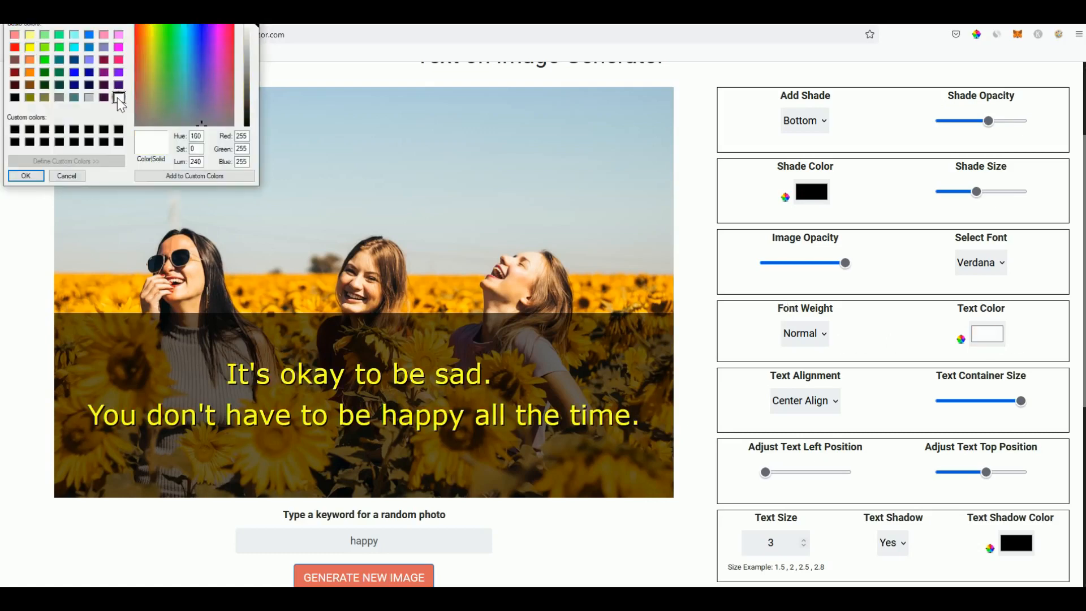
pyautogui.click(25, 175)
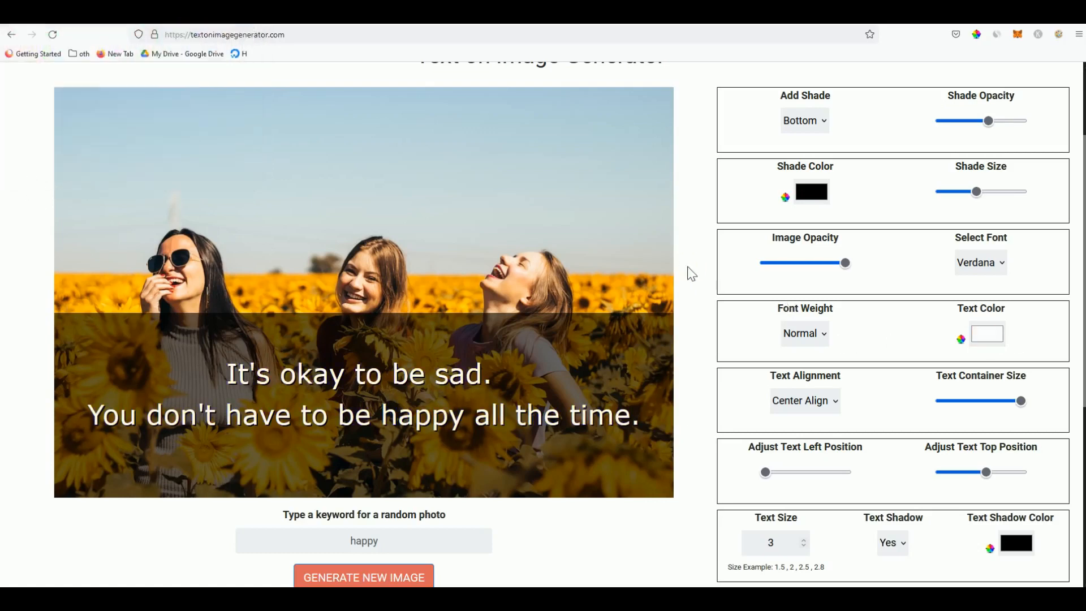
pyautogui.scroll(1, 694, 281)
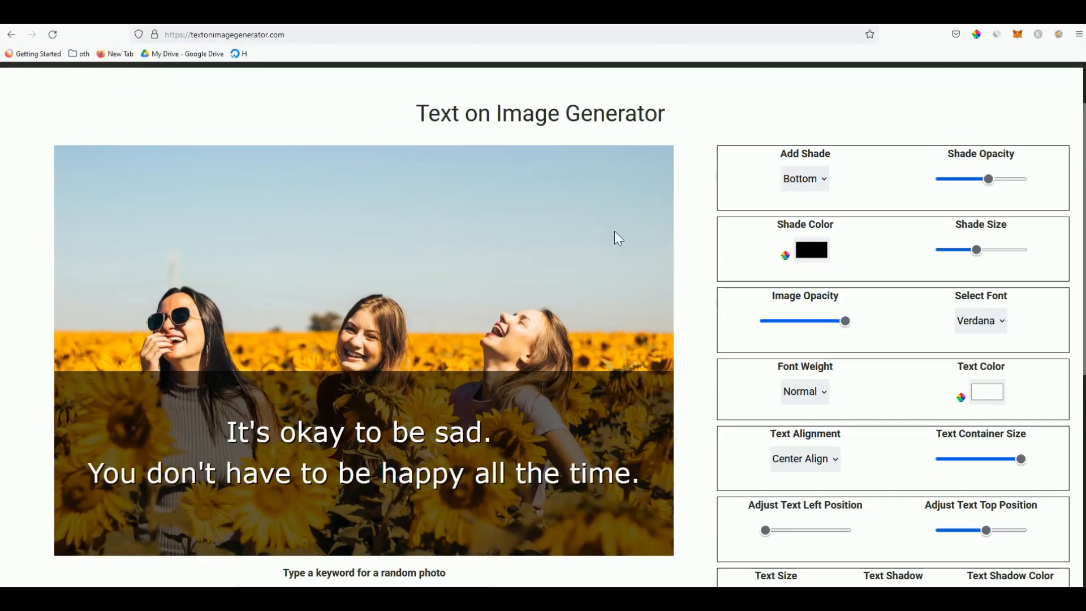
# Set Add Shade to Top and slide the text position until the quote sits in the top shade
pyautogui.click(816, 180)
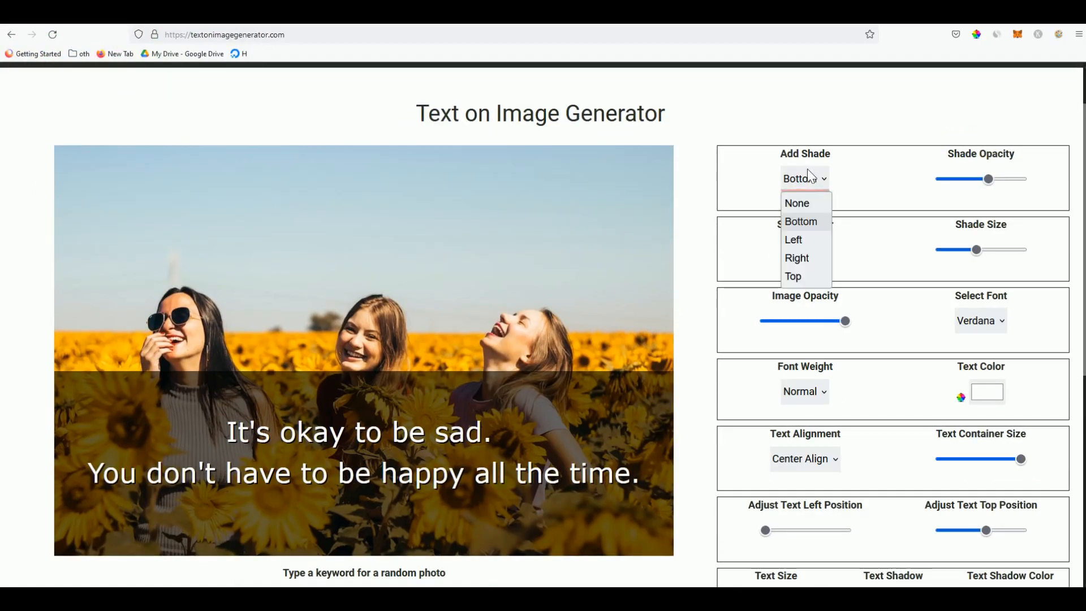
pyautogui.click(810, 277)
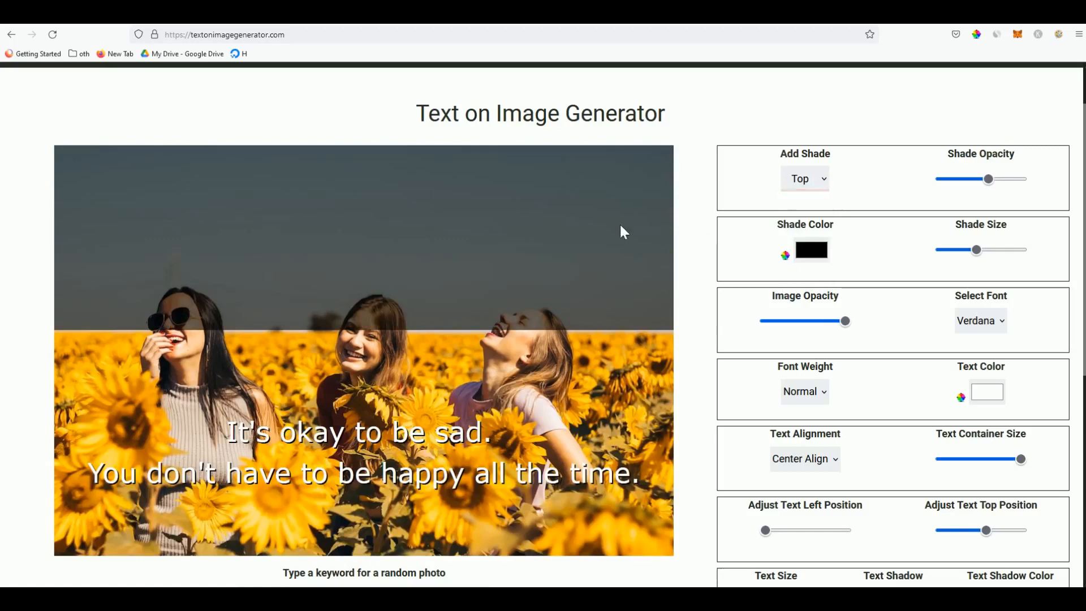
pyautogui.scroll(-3, 729, 340)
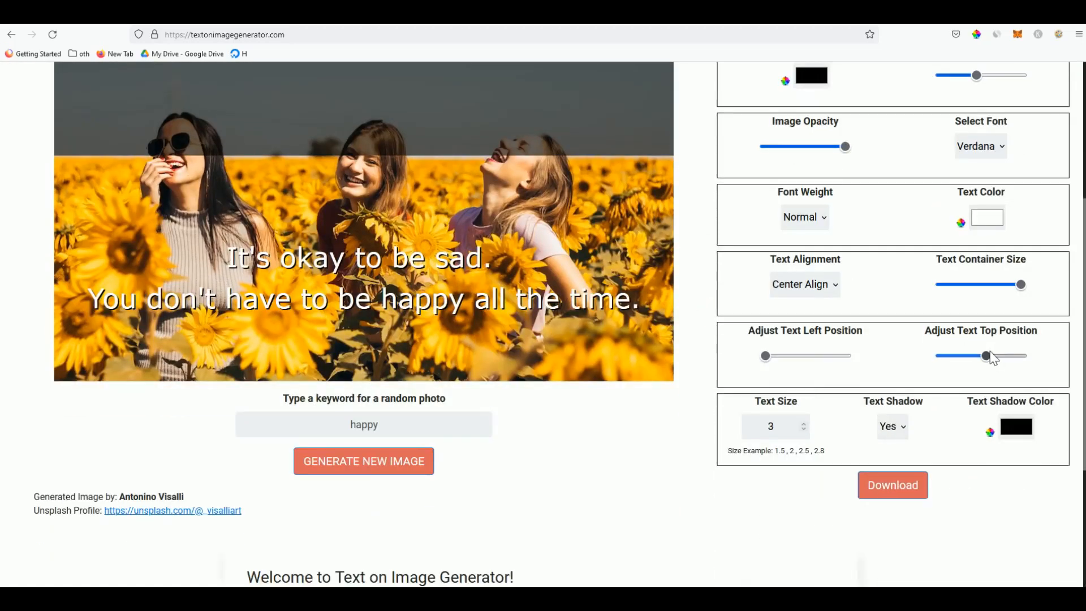
pyautogui.moveTo(987, 355); pyautogui.dragTo(972, 357)
pyautogui.scroll(1, 1028, 415)
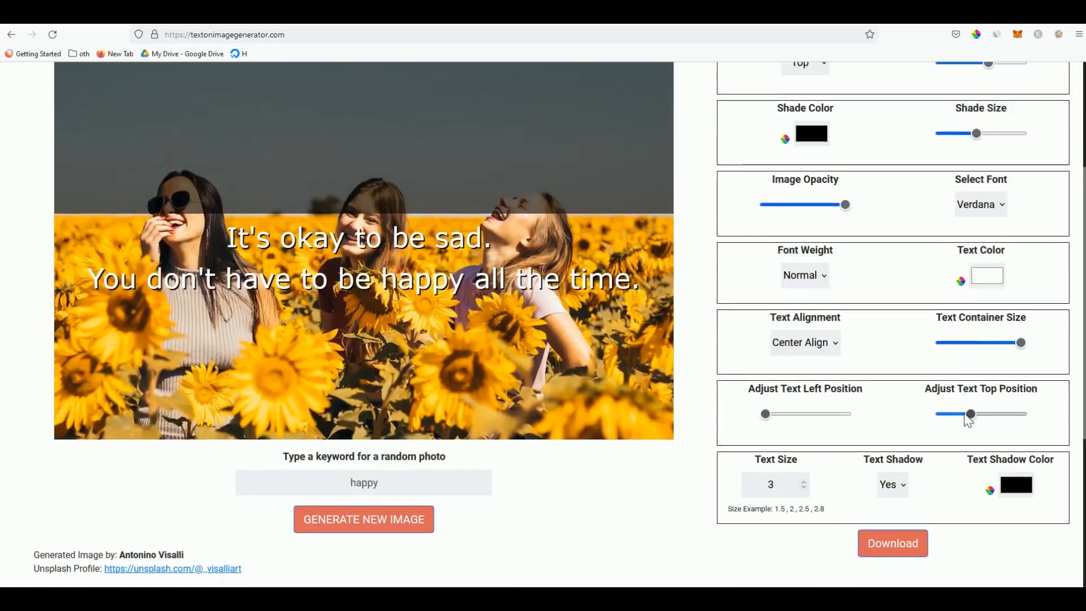
pyautogui.moveTo(969, 415); pyautogui.dragTo(943, 415)
pyautogui.scroll(1, 950, 441)
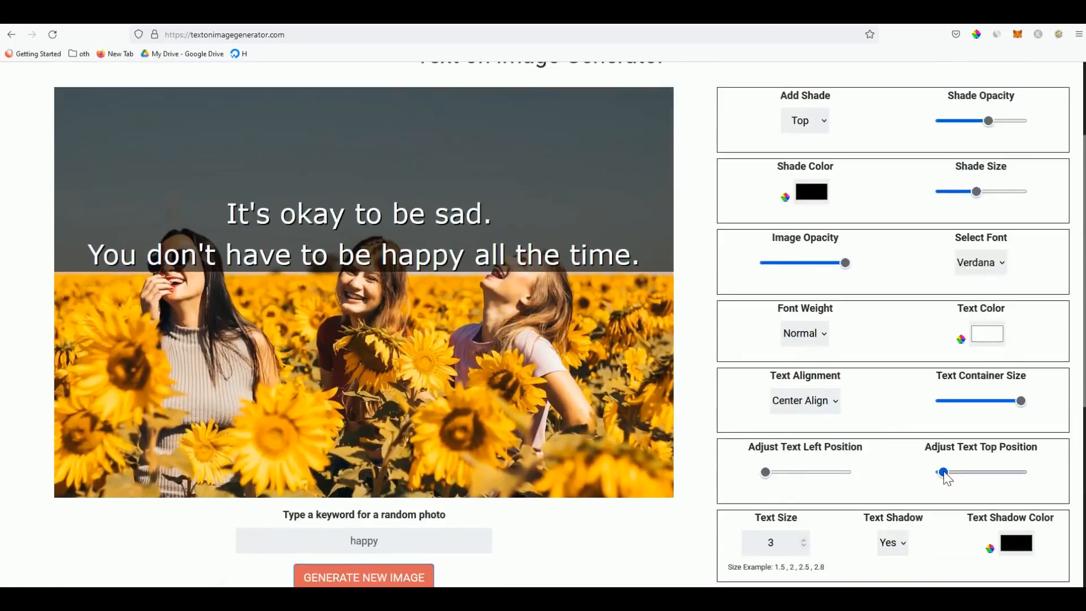
pyautogui.moveTo(1021, 402)
pyautogui.mouseDown()
pyautogui.moveTo(970, 407)
pyautogui.moveTo(1041, 405)
pyautogui.mouseUp()
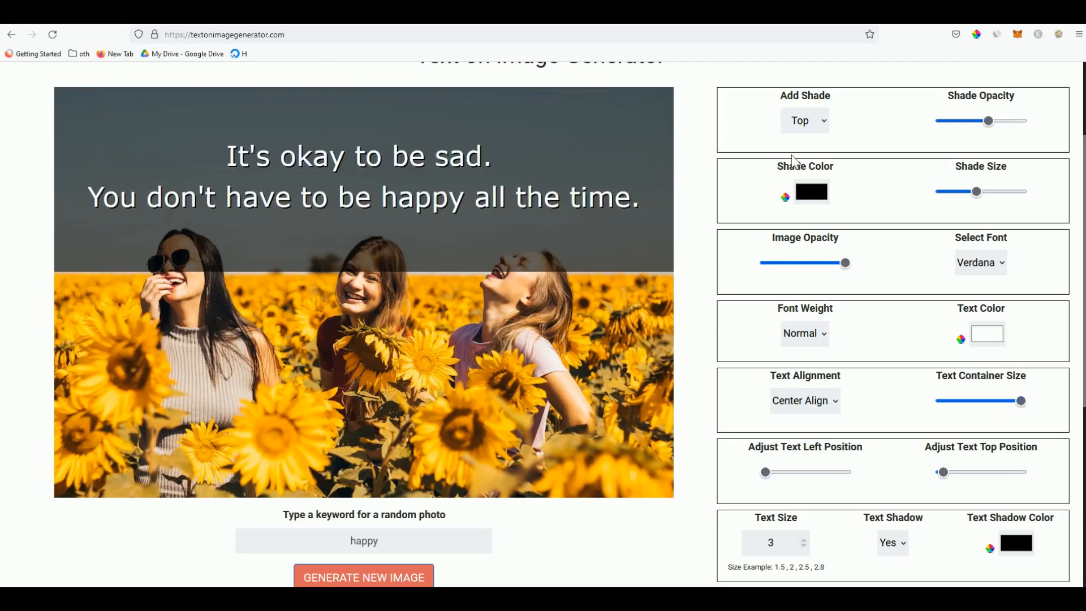
# Remove the dark shade from the photo after briefly moving it back to the bottom
pyautogui.click(809, 121)
pyautogui.click(799, 163)
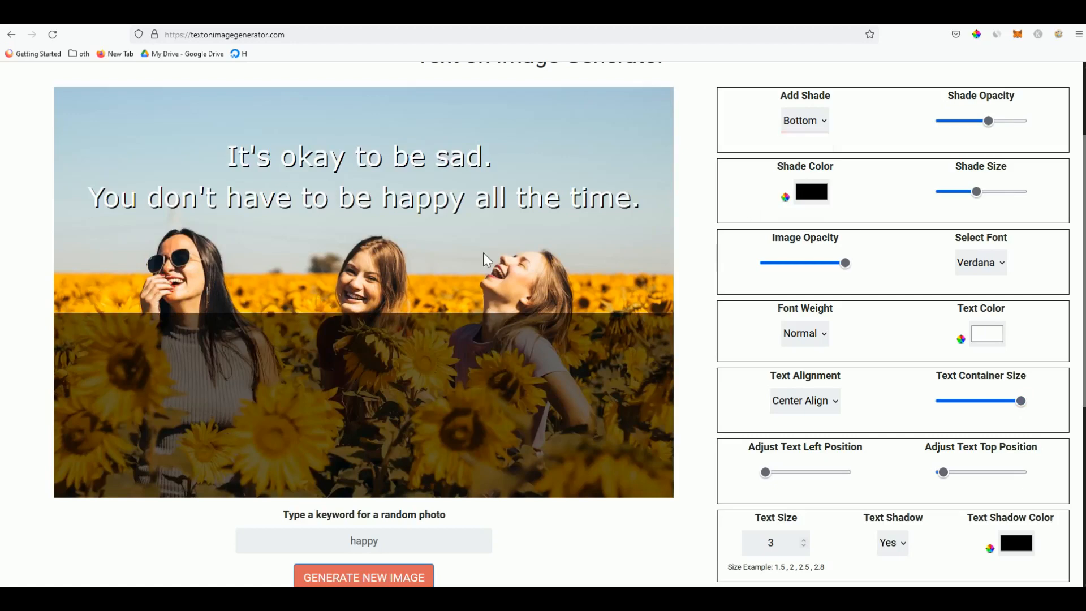
pyautogui.click(822, 120)
pyautogui.click(810, 143)
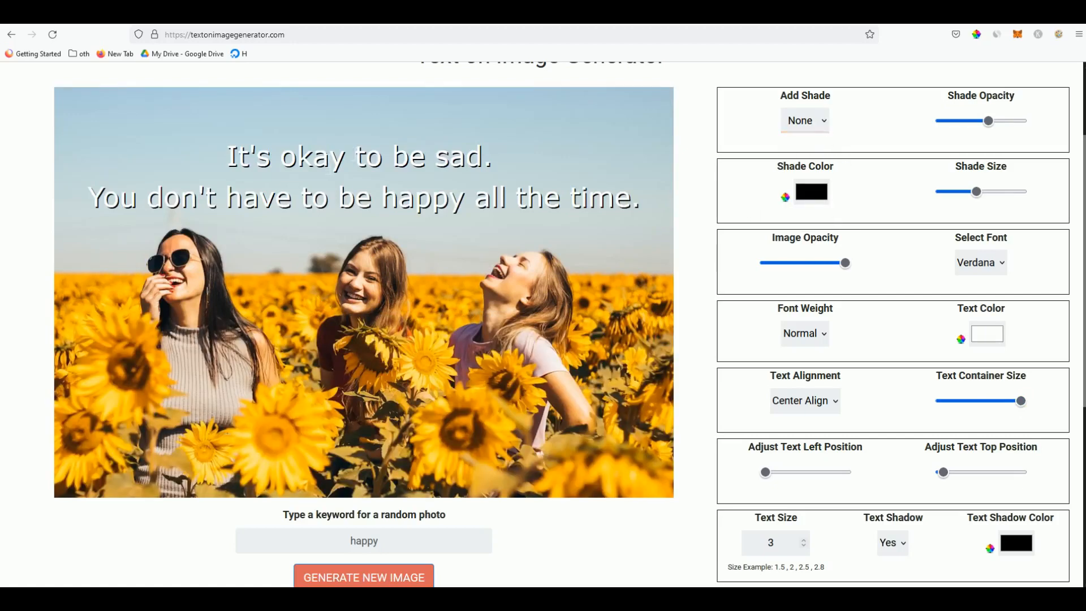
# Make the quote text black
pyautogui.click(987, 334)
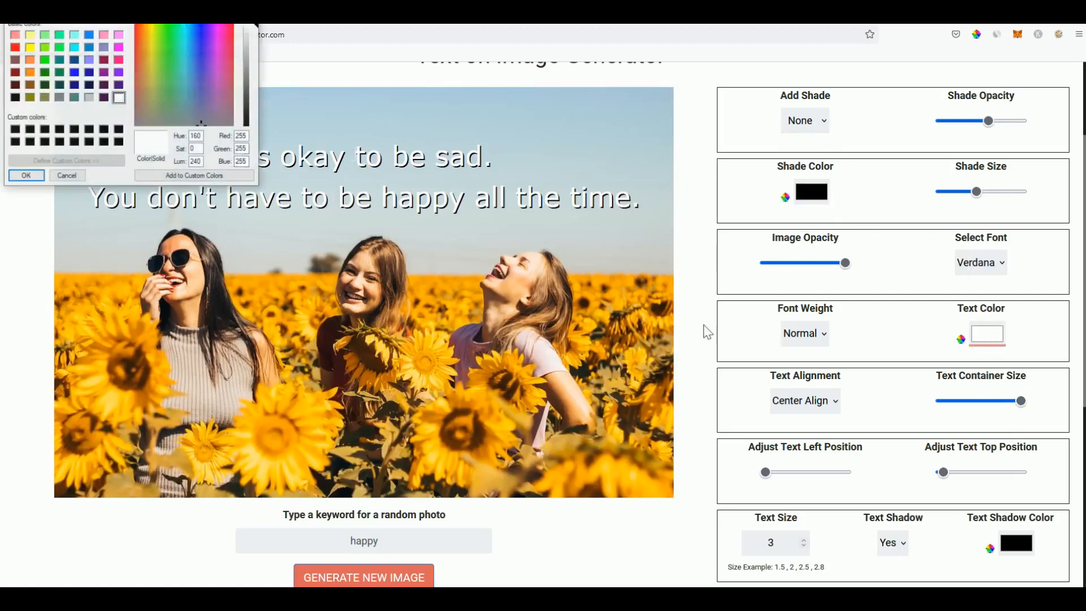
pyautogui.click(119, 141)
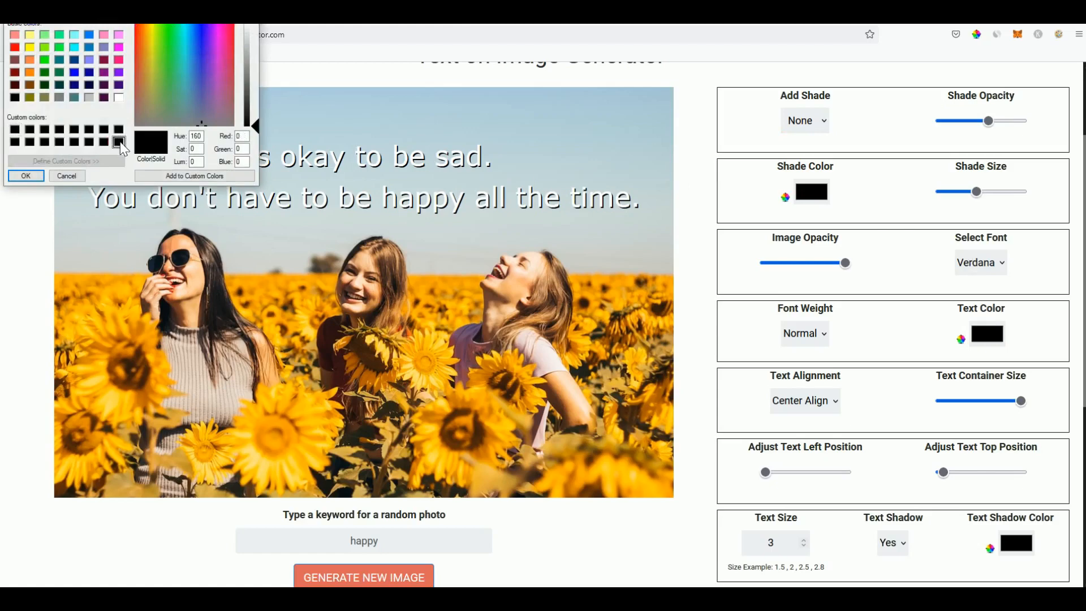
pyautogui.click(40, 176)
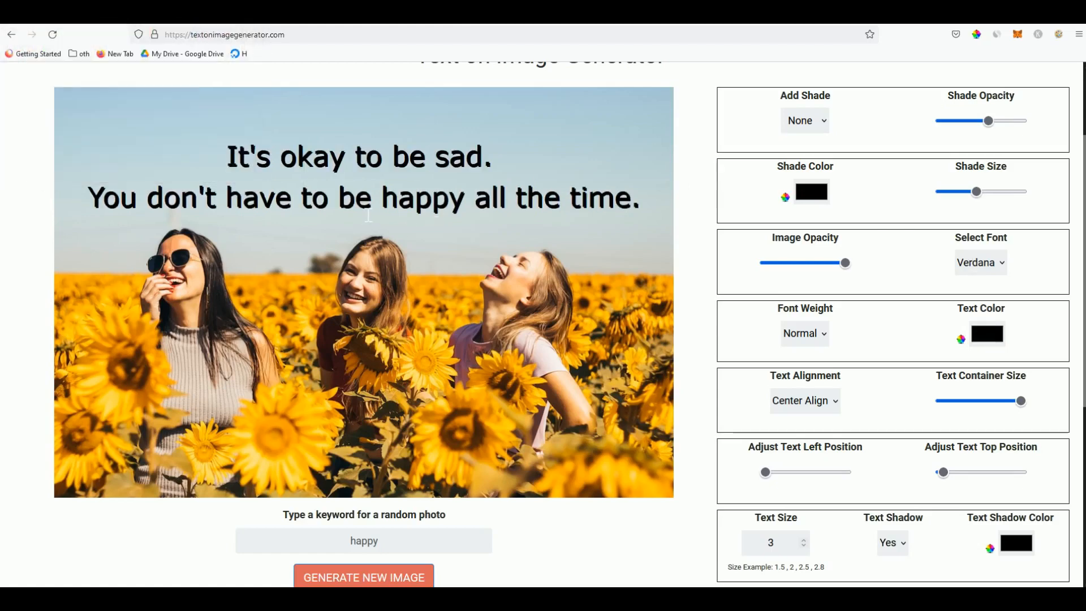
# Give the quote a white text shadow
pyautogui.scroll(-2, 412, 254)
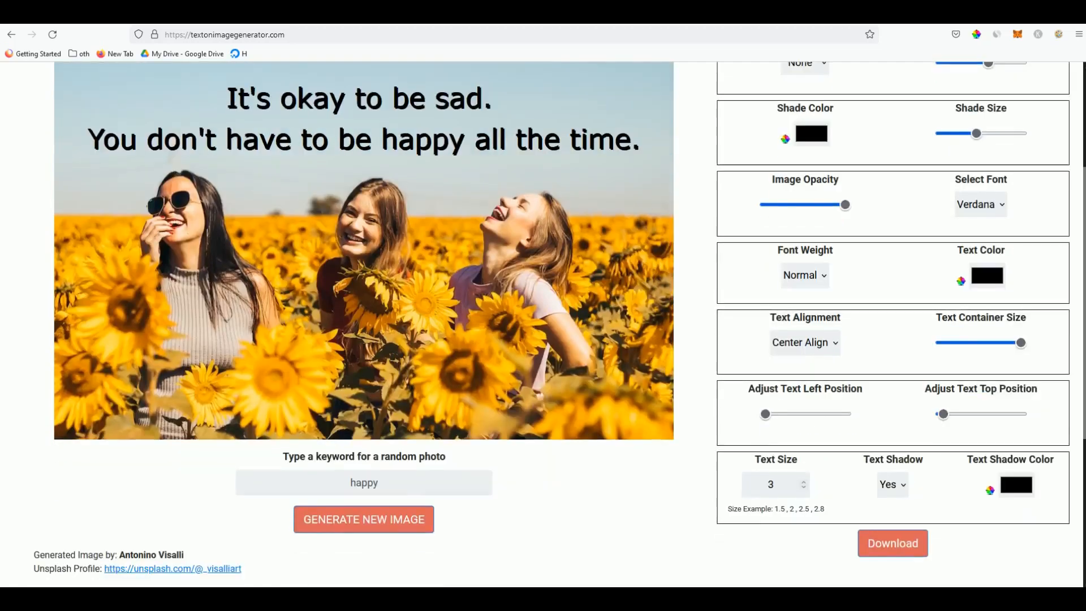
pyautogui.scroll(2, 419, 249)
pyautogui.scroll(2, 426, 242)
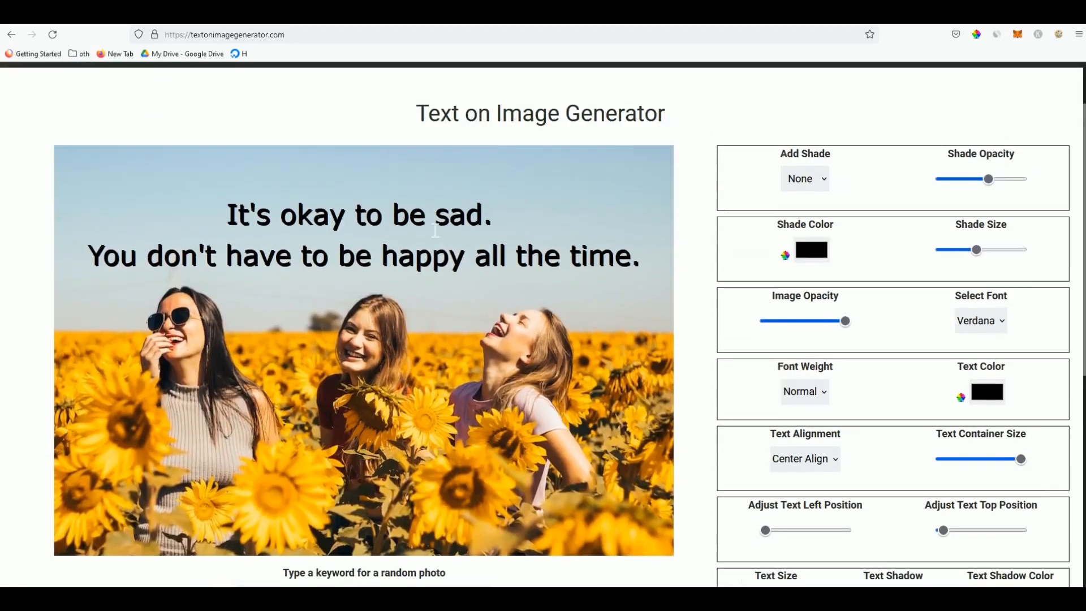
pyautogui.scroll(-2, 865, 359)
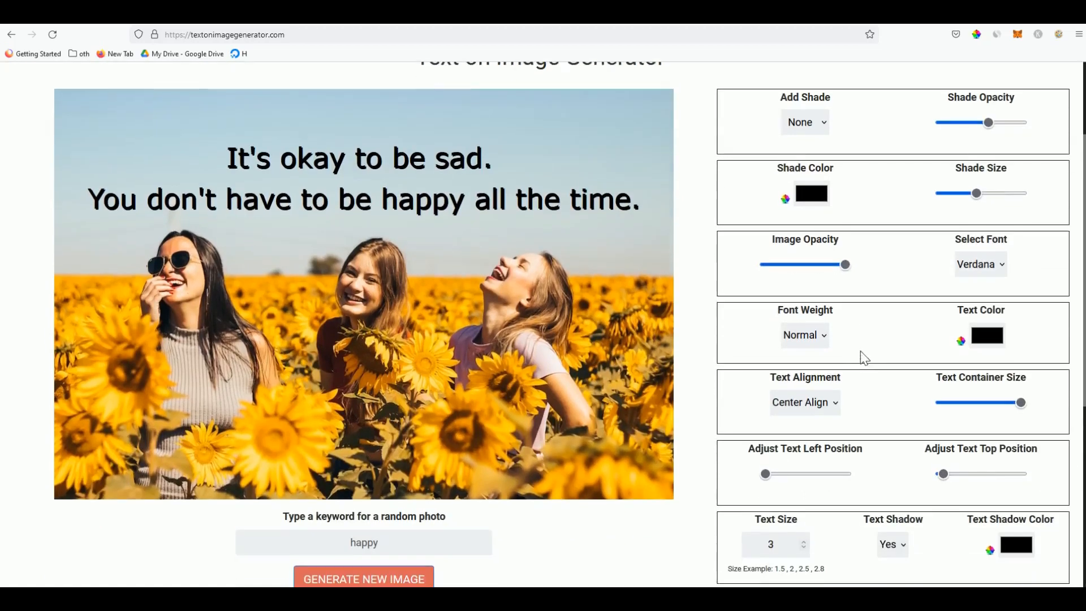
pyautogui.click(1016, 543)
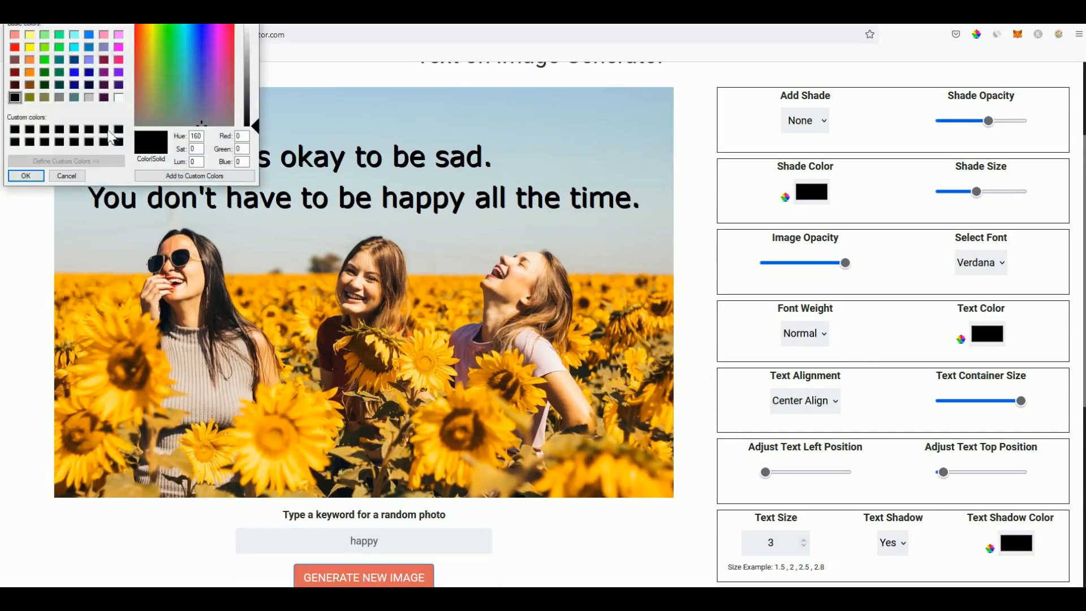
pyautogui.click(119, 97)
pyautogui.click(26, 175)
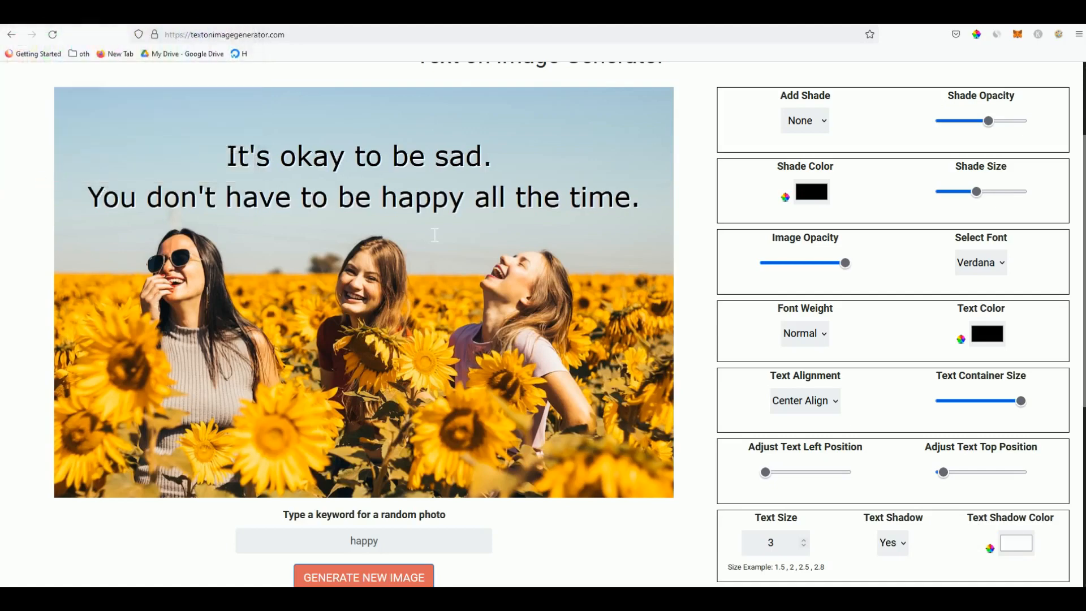
# Make the quote bold and set its text size to 2.7
pyautogui.click(818, 328)
pyautogui.click(804, 375)
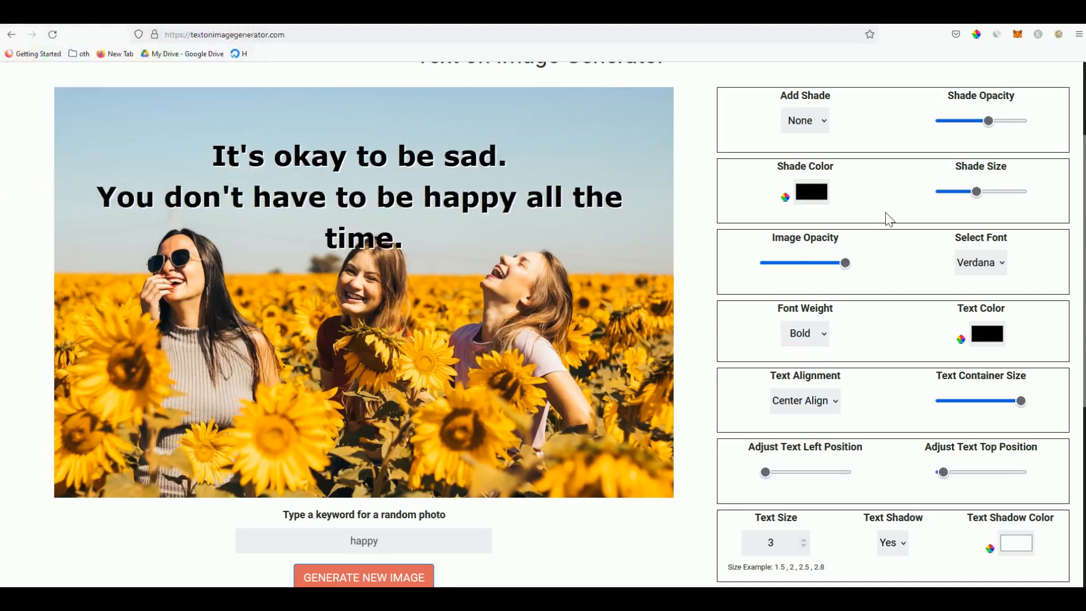
pyautogui.click(768, 551)
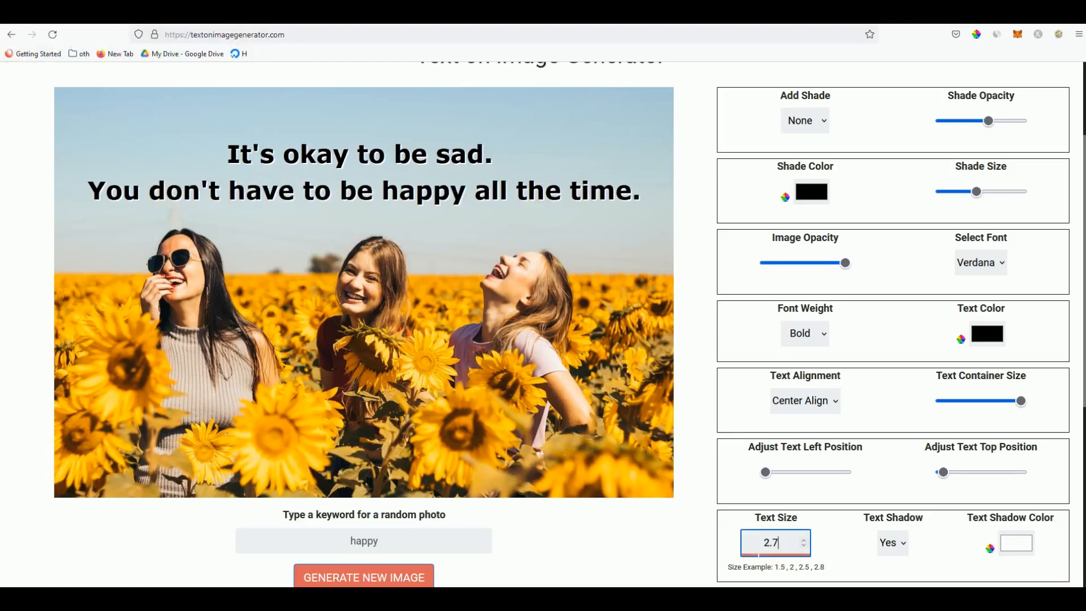
pyautogui.scroll(1, 704, 328)
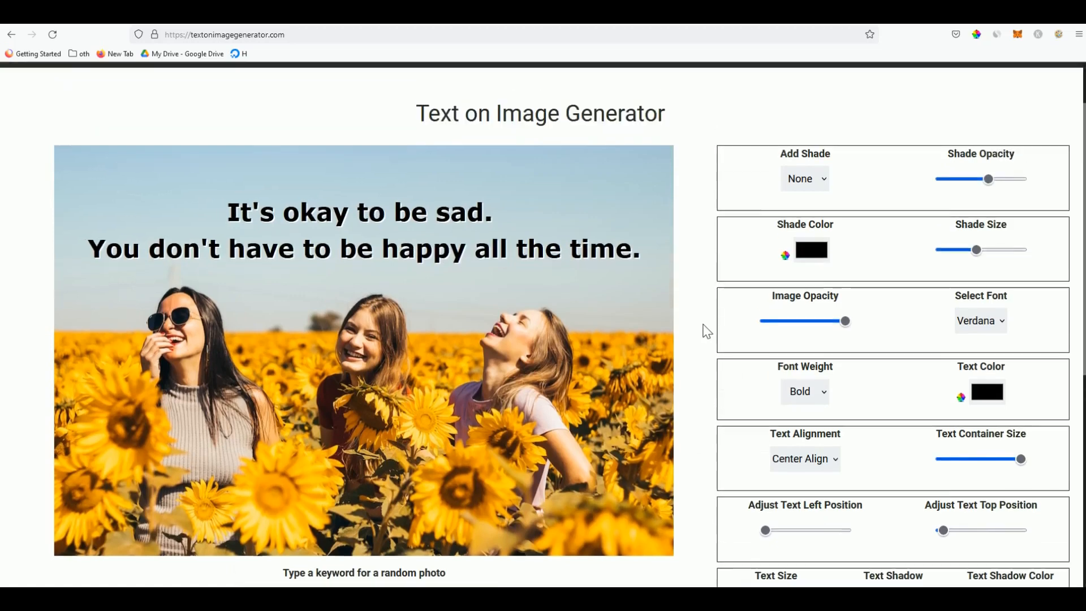
# Download the quote image as textonimagegenerator.png and preview it in Photos
pyautogui.scroll(-2, 705, 328)
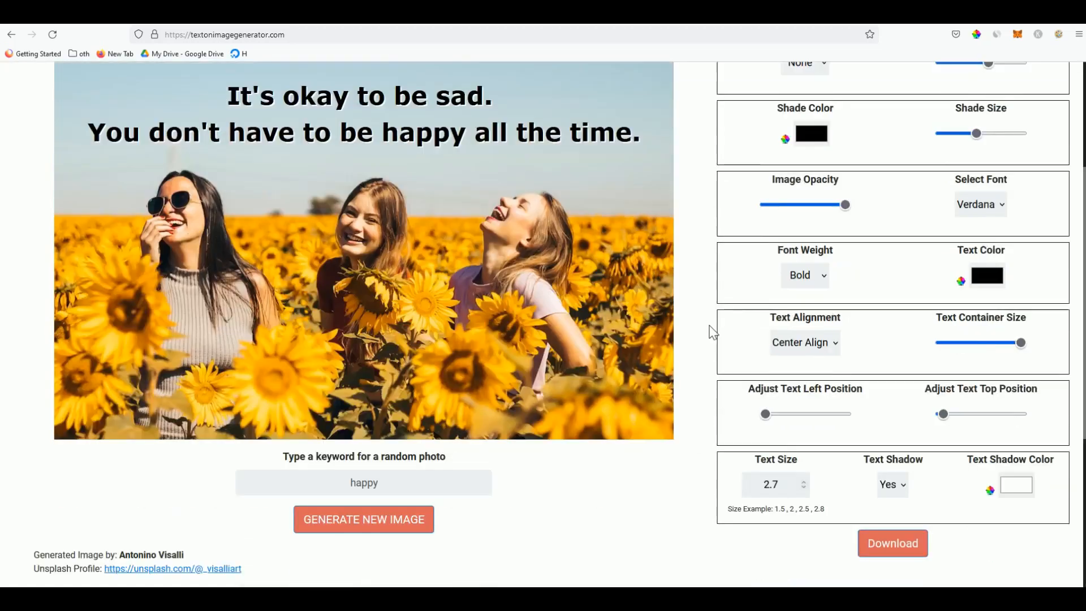
pyautogui.click(907, 546)
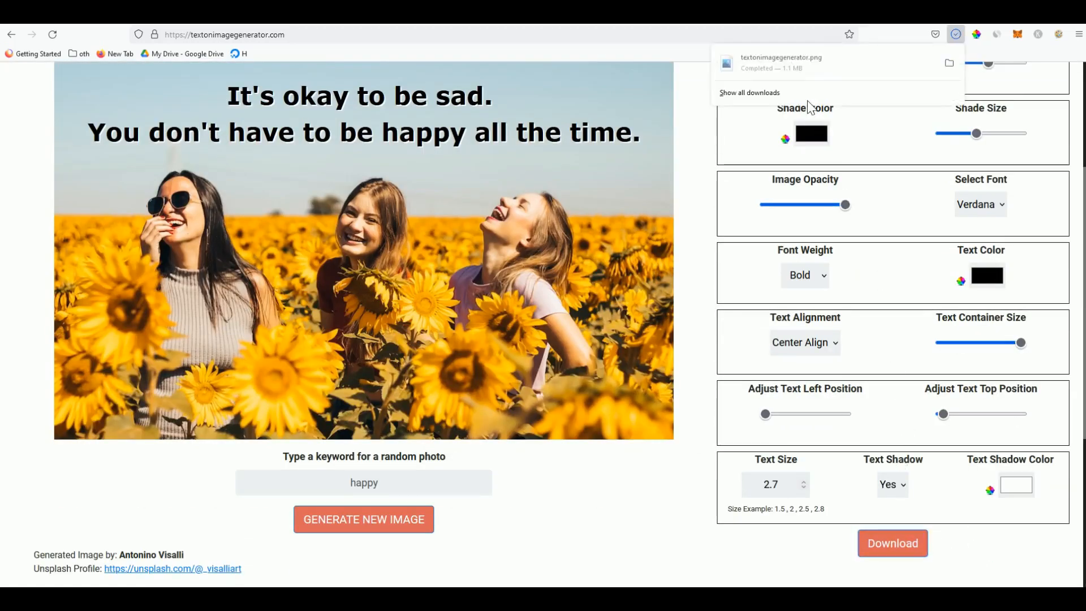
pyautogui.click(779, 68)
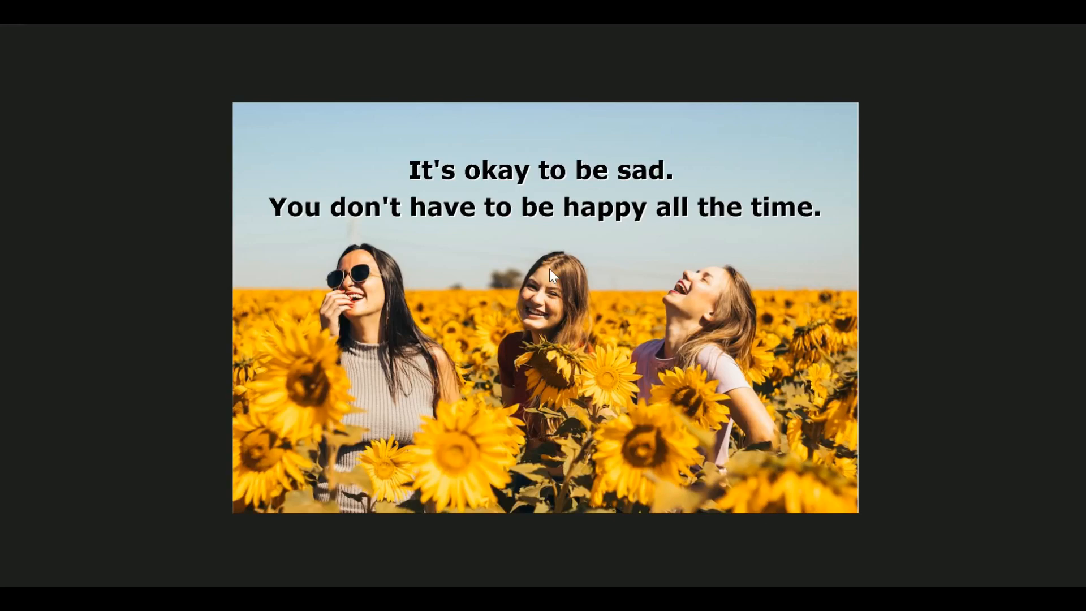
pyautogui.click(1073, 10)
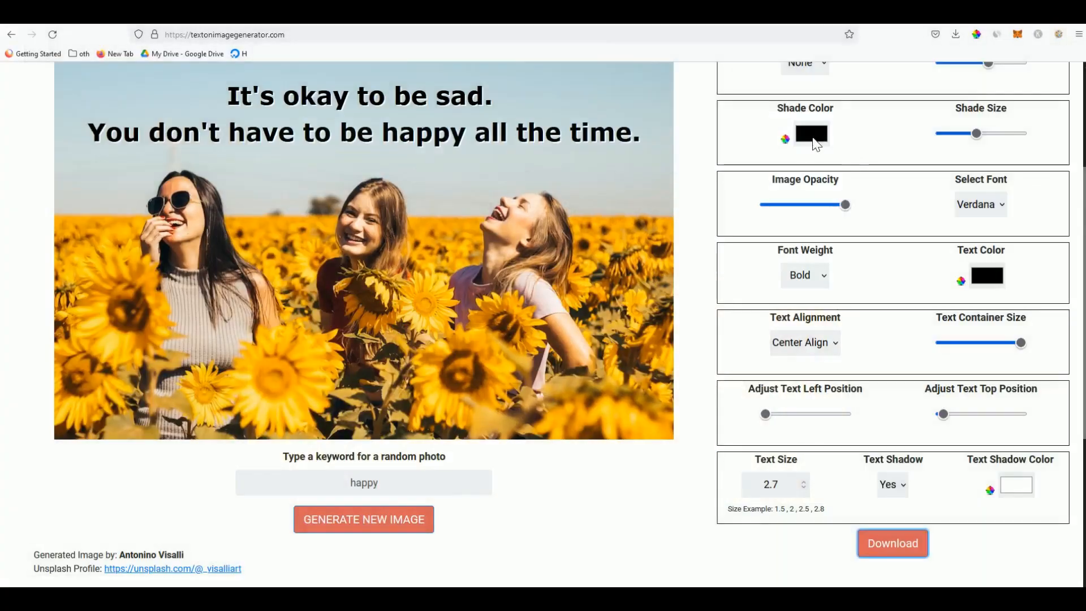
# Leave the generator page for TheTextify's paragraph composer
pyautogui.click(684, 174)
pyautogui.scroll(1, 692, 181)
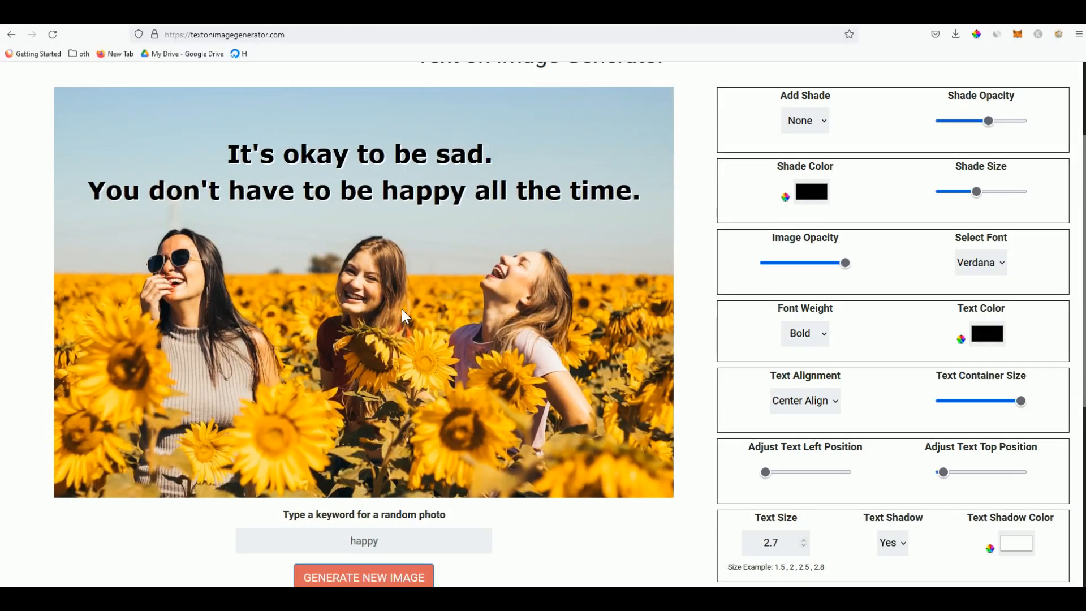
pyautogui.click(215, 24)
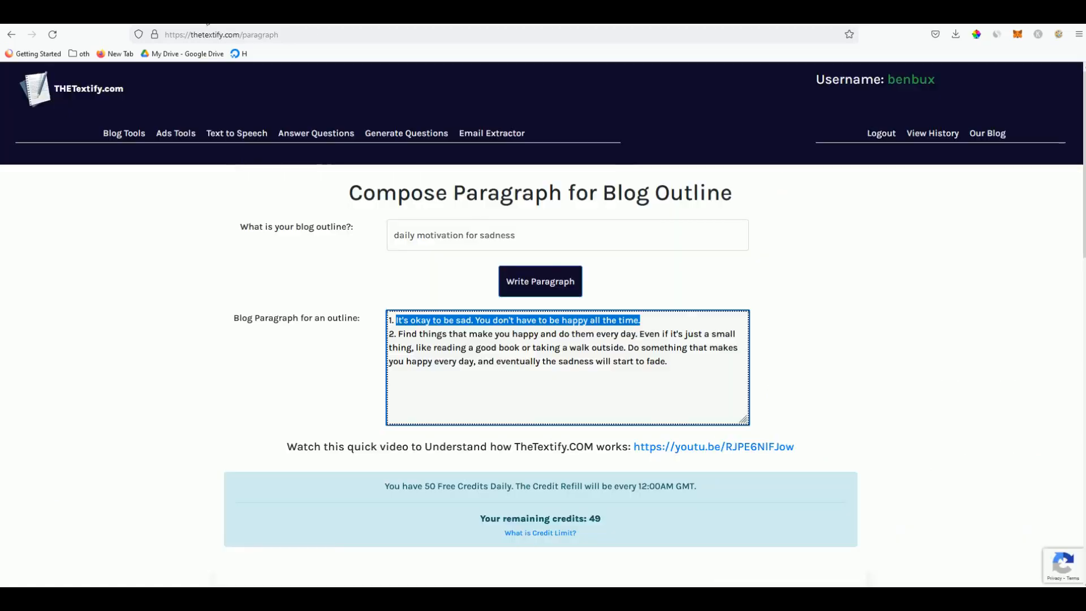
# Select and copy 'daily motivation for sadness' in TheTextify, then resume editing the generator's quote
pyautogui.click(489, 347)
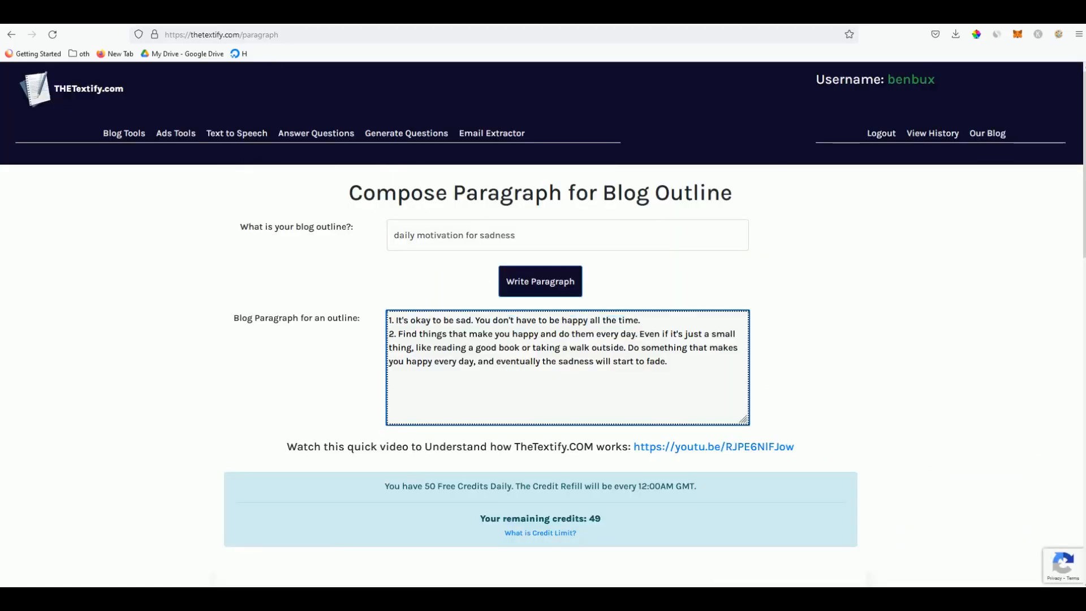
pyautogui.moveTo(590, 348); pyautogui.dragTo(562, 352)
pyautogui.click(565, 352)
pyautogui.moveTo(398, 334); pyautogui.dragTo(631, 334)
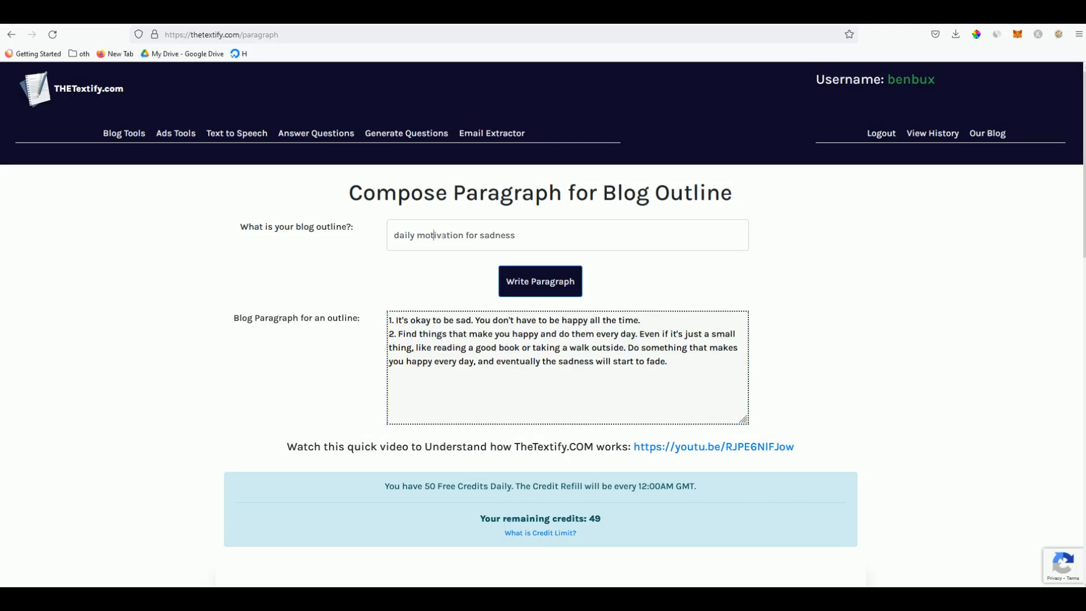
pyautogui.moveTo(518, 235); pyautogui.dragTo(338, 238)
pyautogui.hotkey('ctrl', 'c')
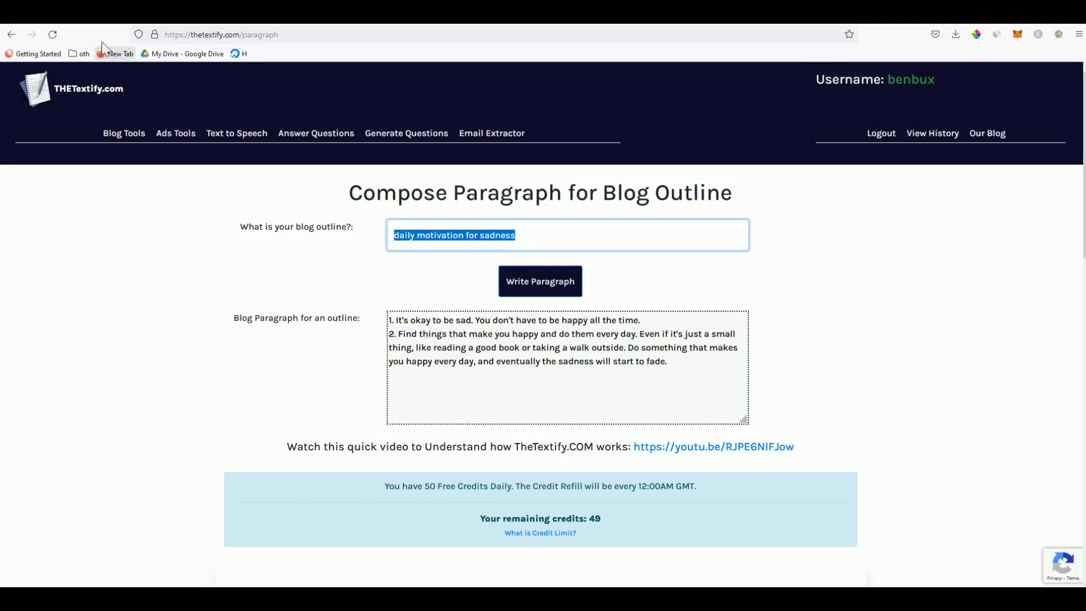
pyautogui.click(64, 17)
pyautogui.click(405, 211)
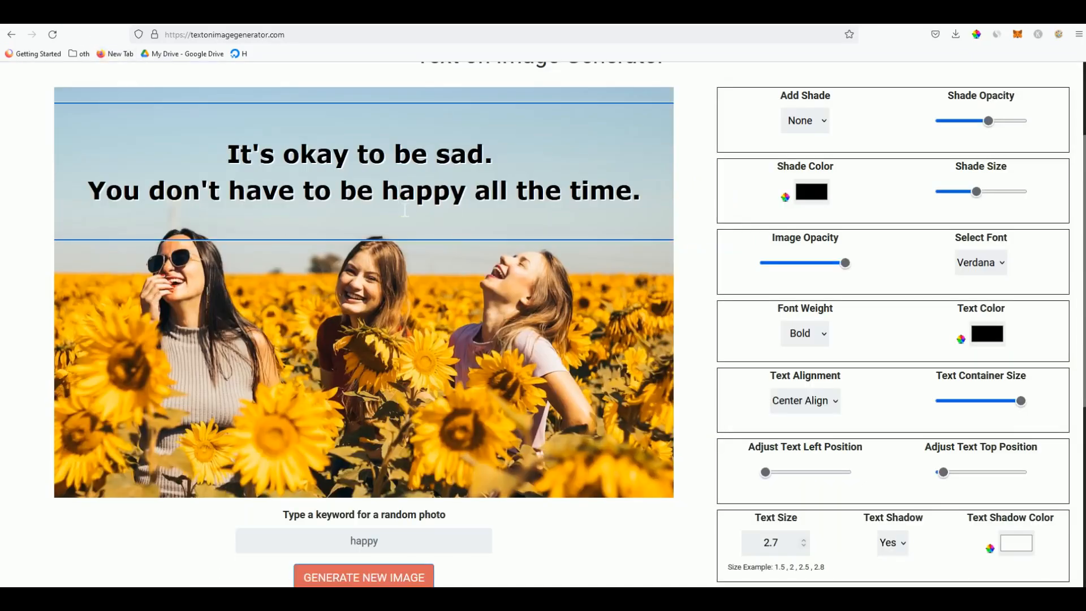
# Replace the caption with 'daily motivation for sadness' and generate a new photo
pyautogui.hotkey('ctrl', 'a')
pyautogui.hotkey('ctrl', 'v')
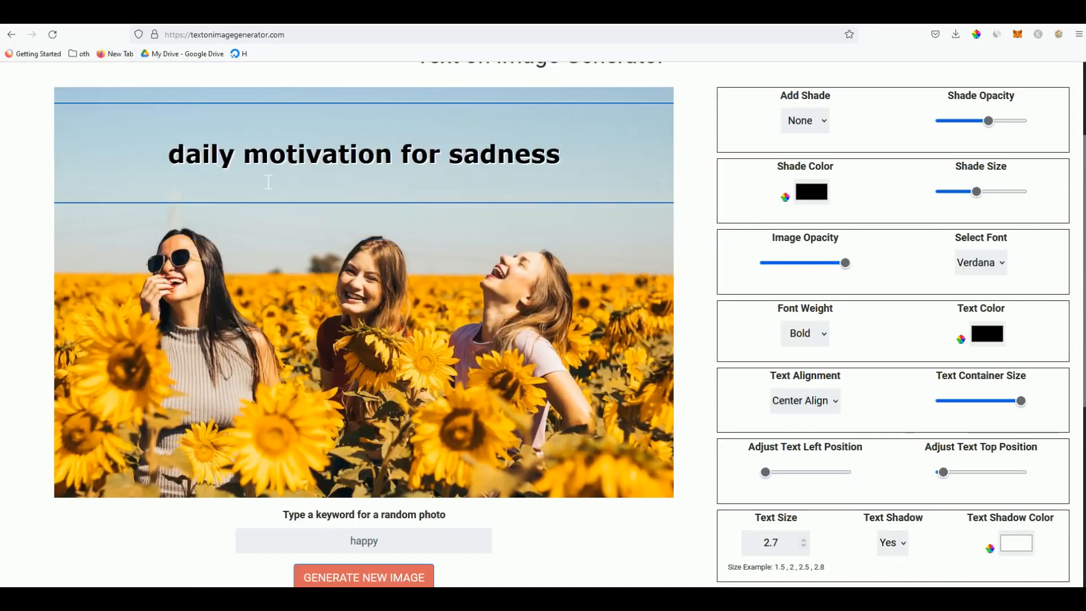
pyautogui.click(348, 255)
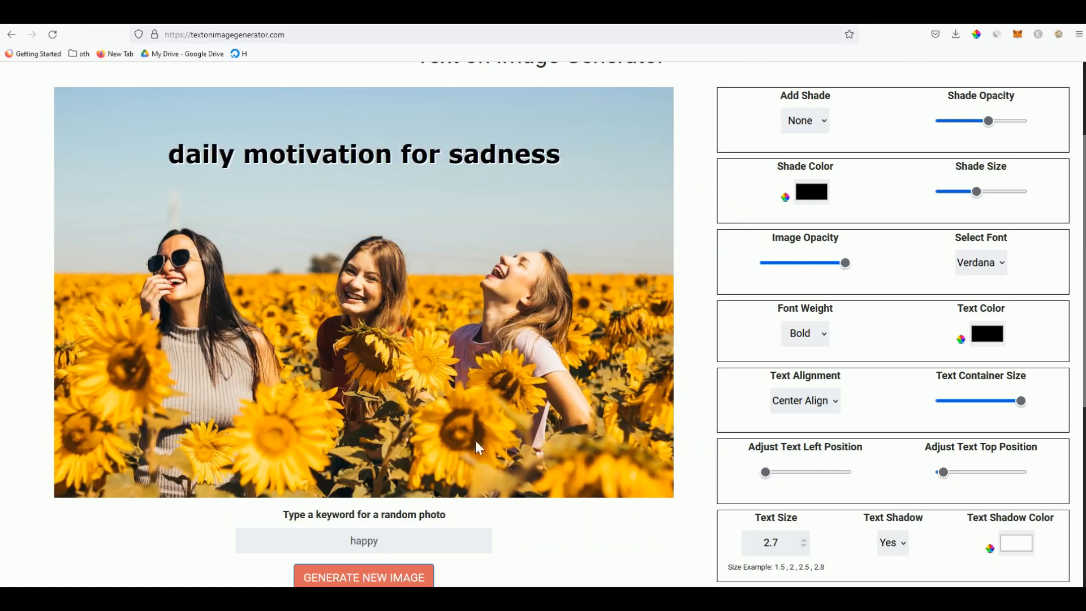
pyautogui.click(394, 583)
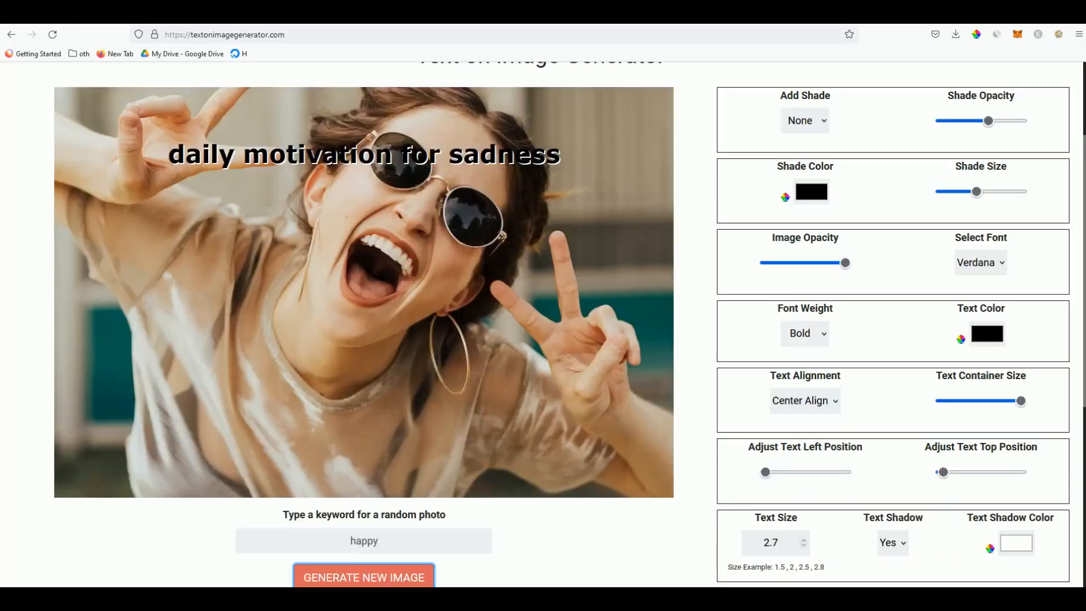
# Add a bottom shade, move the caption down into it, and make the text white
pyautogui.click(805, 120)
pyautogui.click(814, 163)
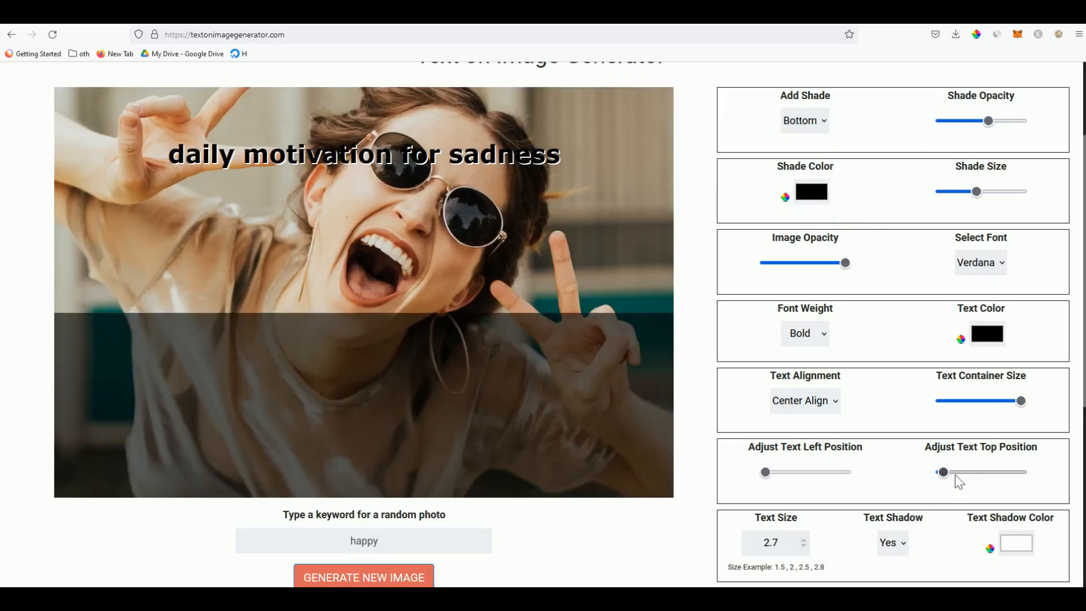
pyautogui.moveTo(942, 472); pyautogui.dragTo(987, 484)
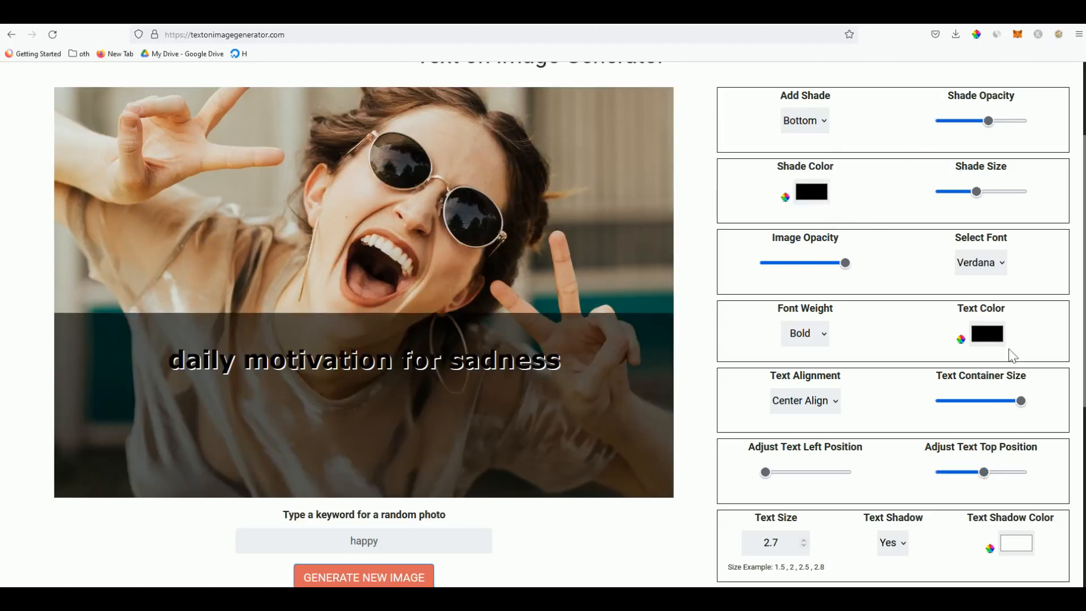
pyautogui.click(987, 334)
pyautogui.click(118, 98)
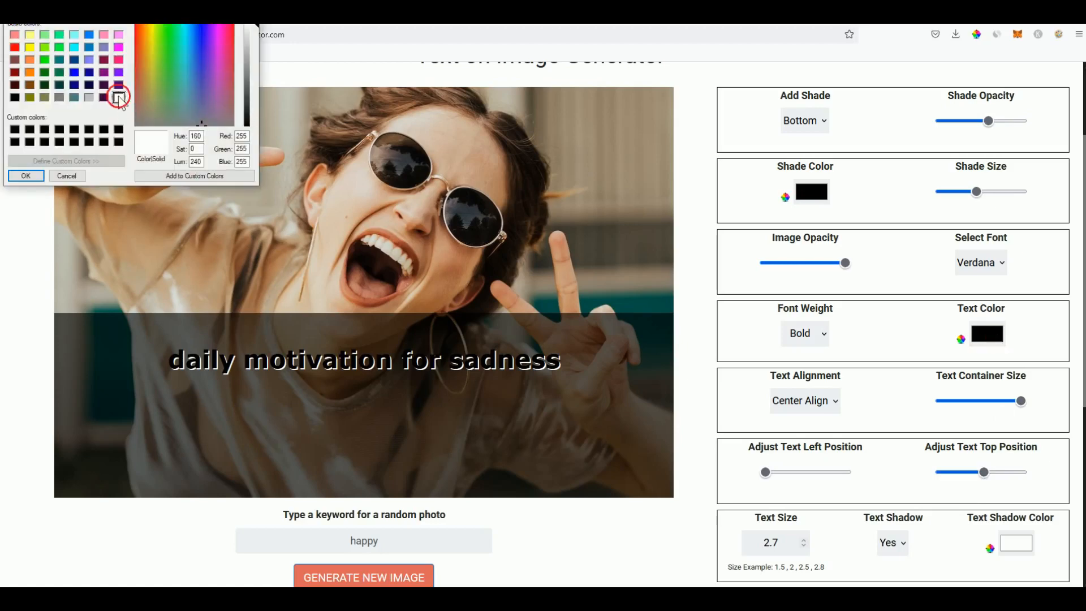
# Confirm the white text and capitalise the caption to 'Daily Motivation for Sadness'
pyautogui.click(26, 175)
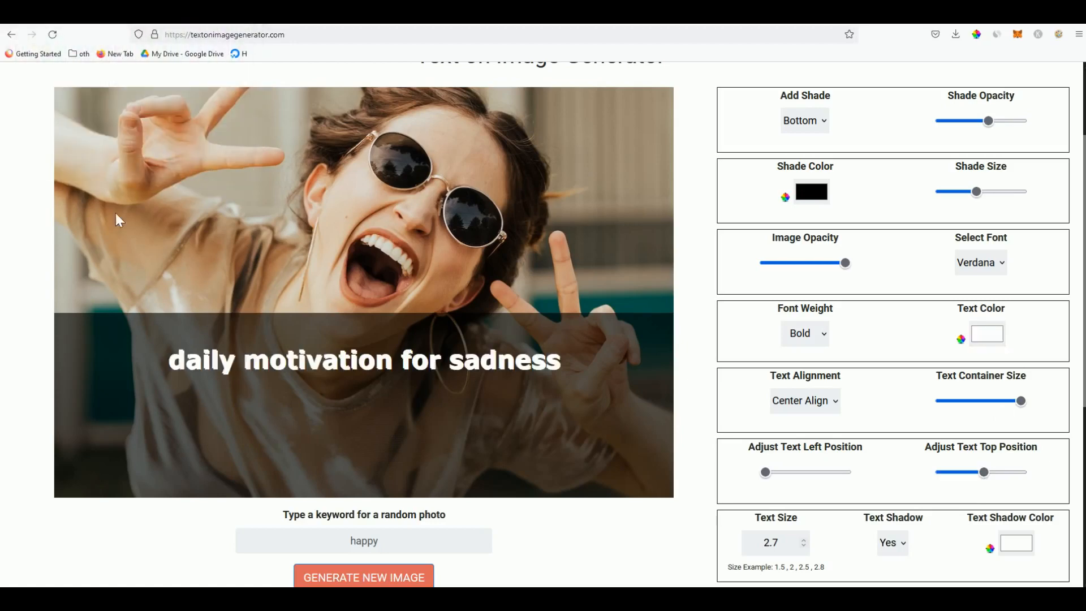
pyautogui.click(189, 367)
pyautogui.press('BackSpace')
pyautogui.write('D')
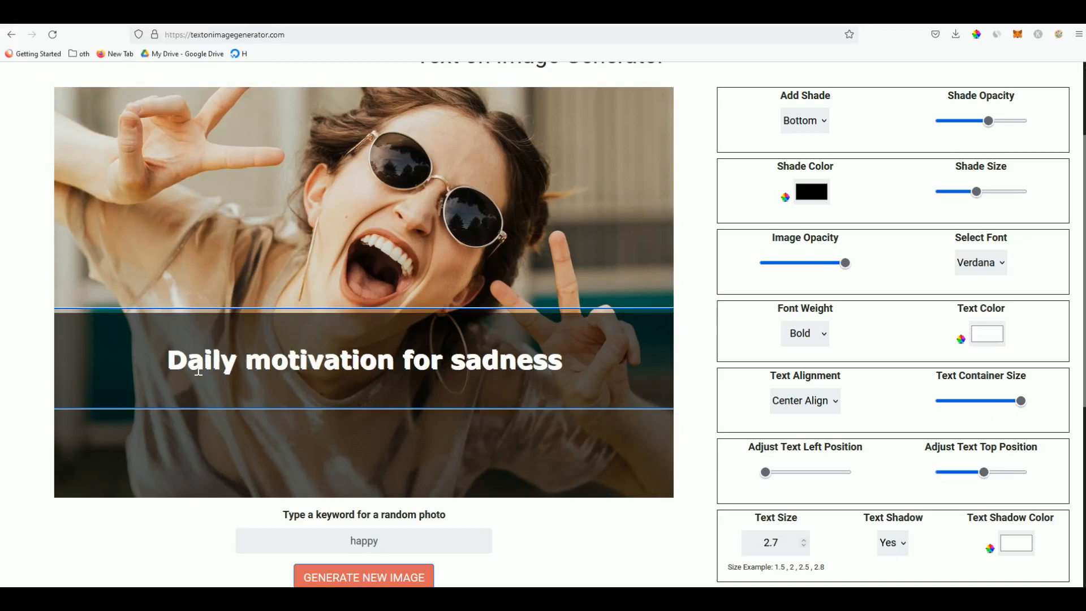
pyautogui.click(276, 374)
pyautogui.press('BackSpace')
pyautogui.write('M')
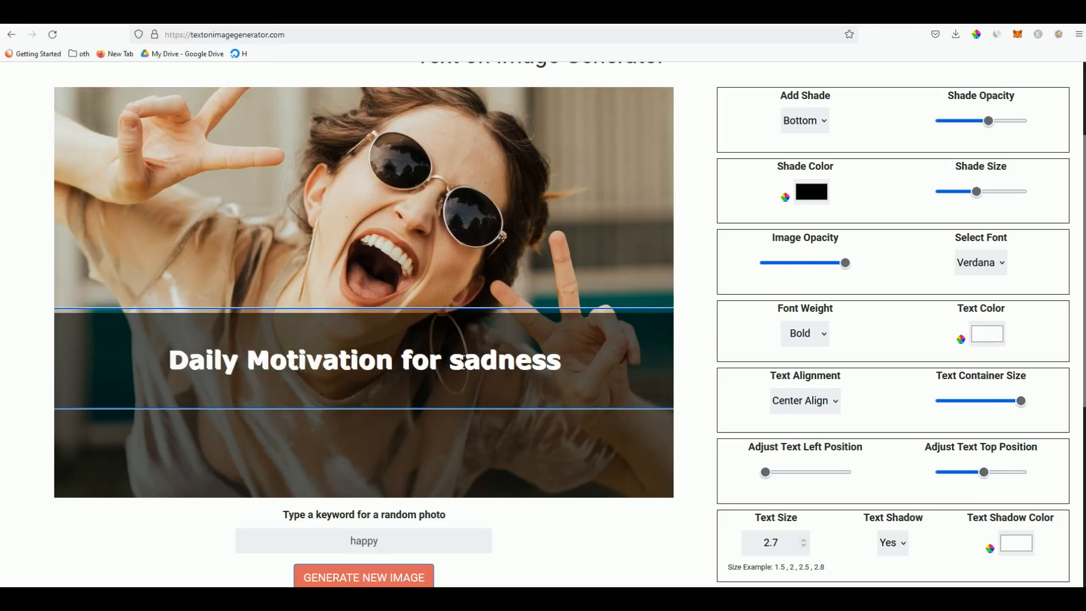
pyautogui.click(460, 365)
pyautogui.press('BackSpace')
pyautogui.write('S')
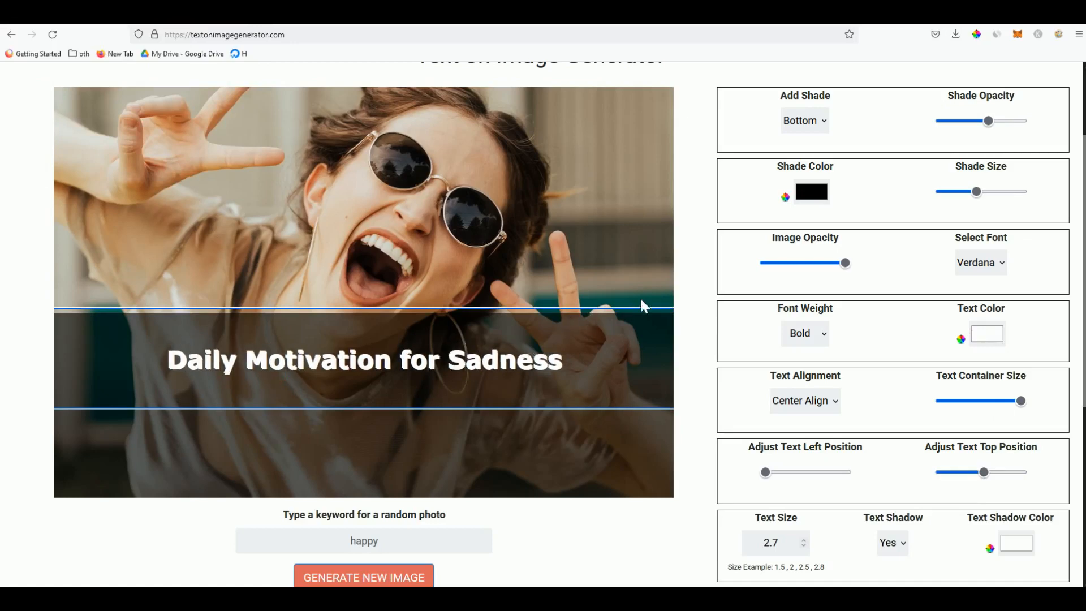
pyautogui.click(691, 304)
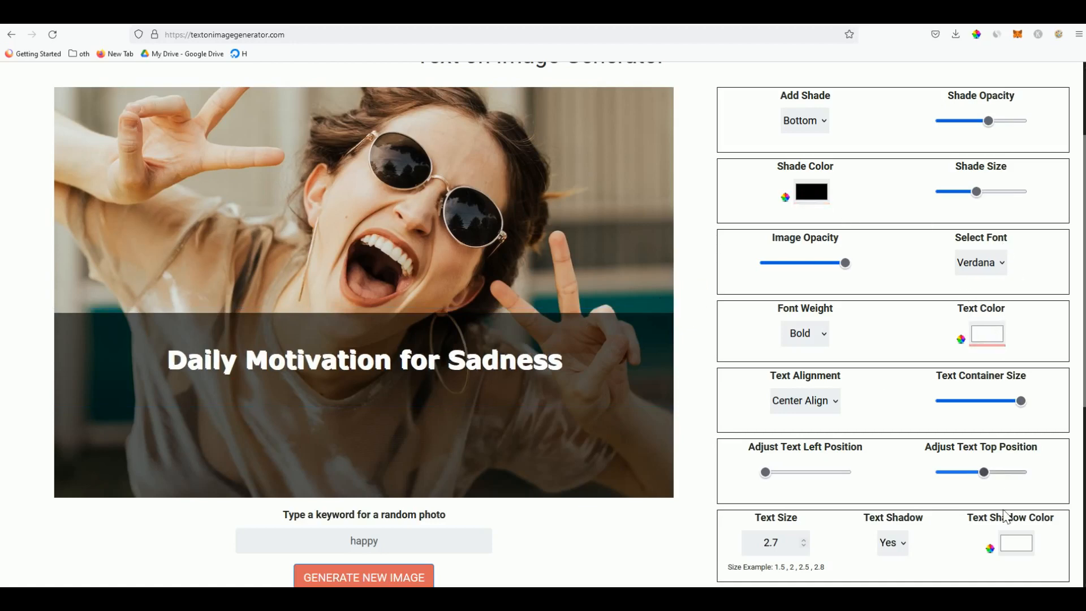
# Give the text a black shadow, shrink the bottom shade, and lower the caption into it
pyautogui.click(1016, 543)
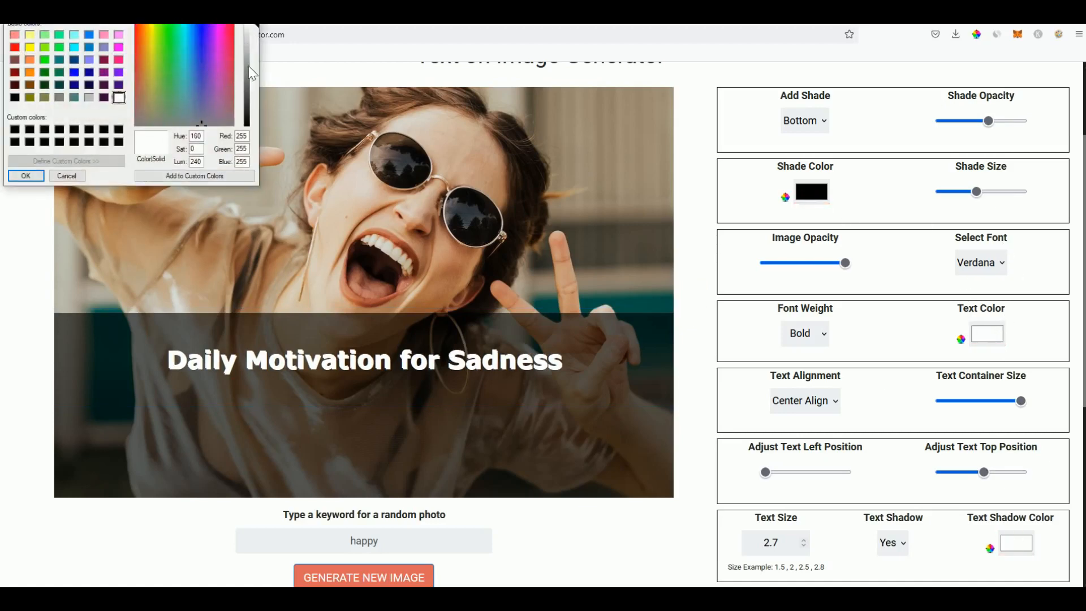
pyautogui.click(15, 141)
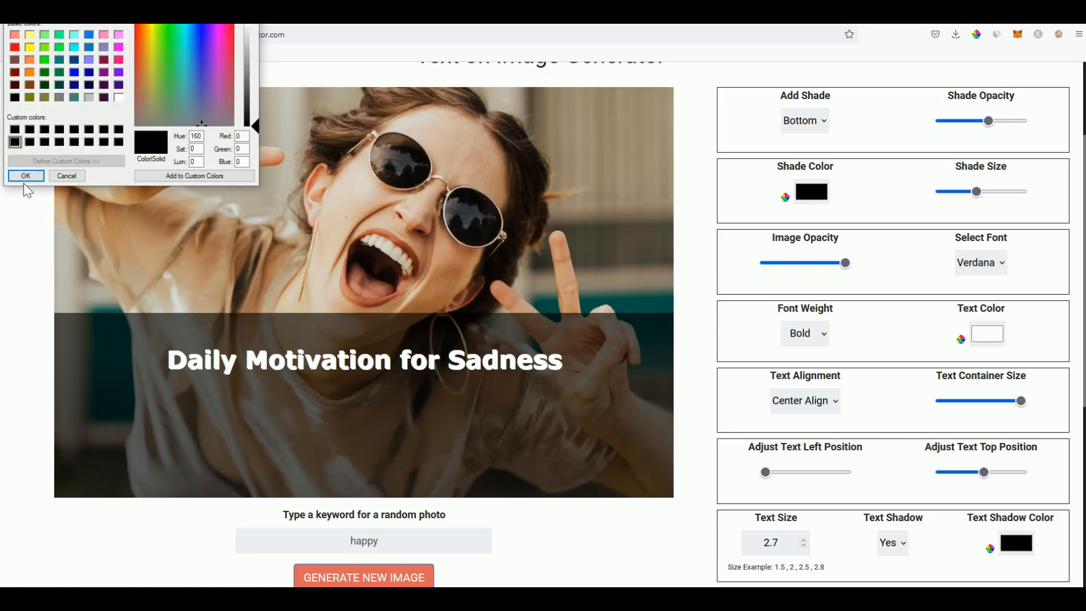
pyautogui.click(26, 176)
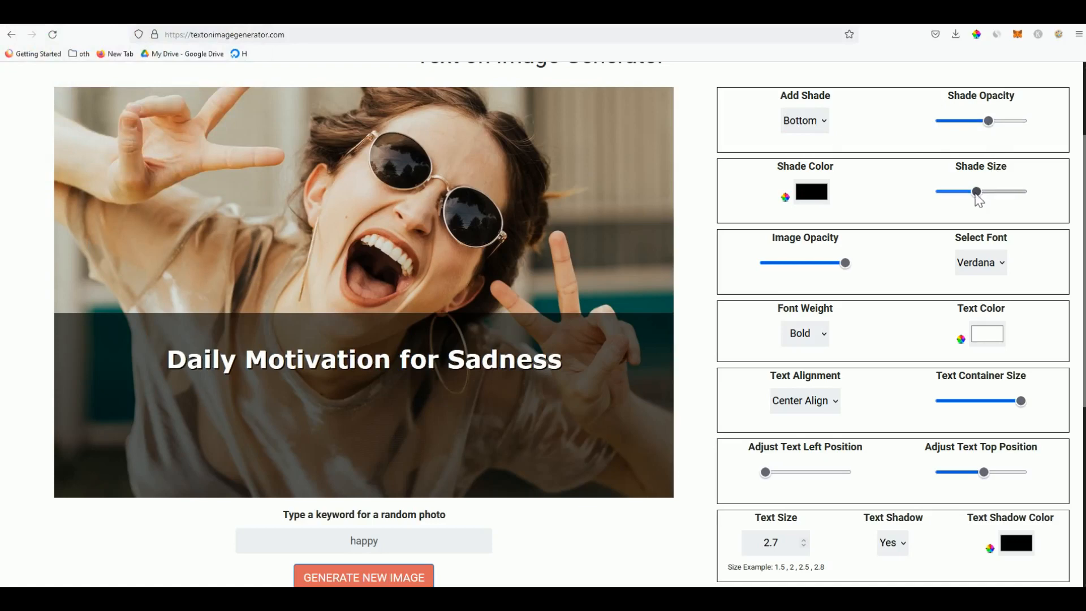
pyautogui.moveTo(976, 192); pyautogui.dragTo(959, 193)
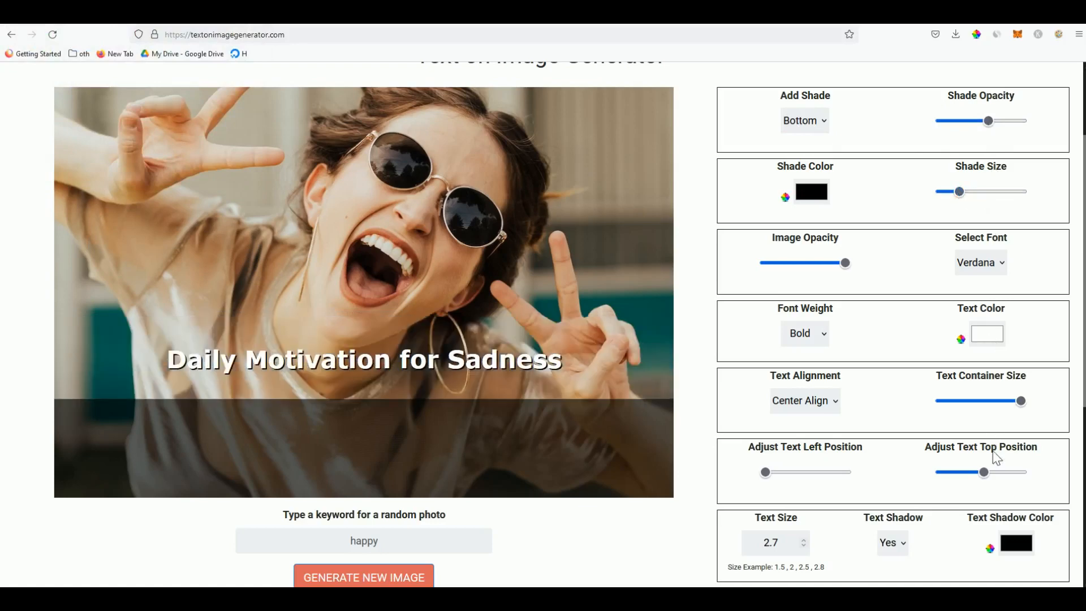
pyautogui.moveTo(985, 473); pyautogui.dragTo(1000, 477)
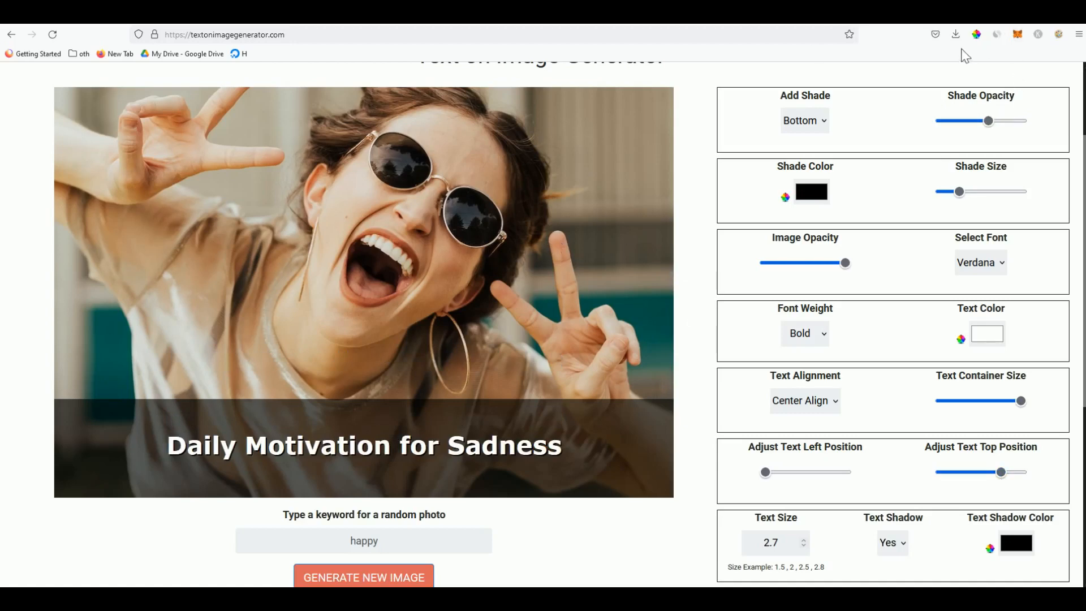
# Download the image as textonimagegenerator(1).png
pyautogui.scroll(-1, 914, 453)
pyautogui.click(913, 552)
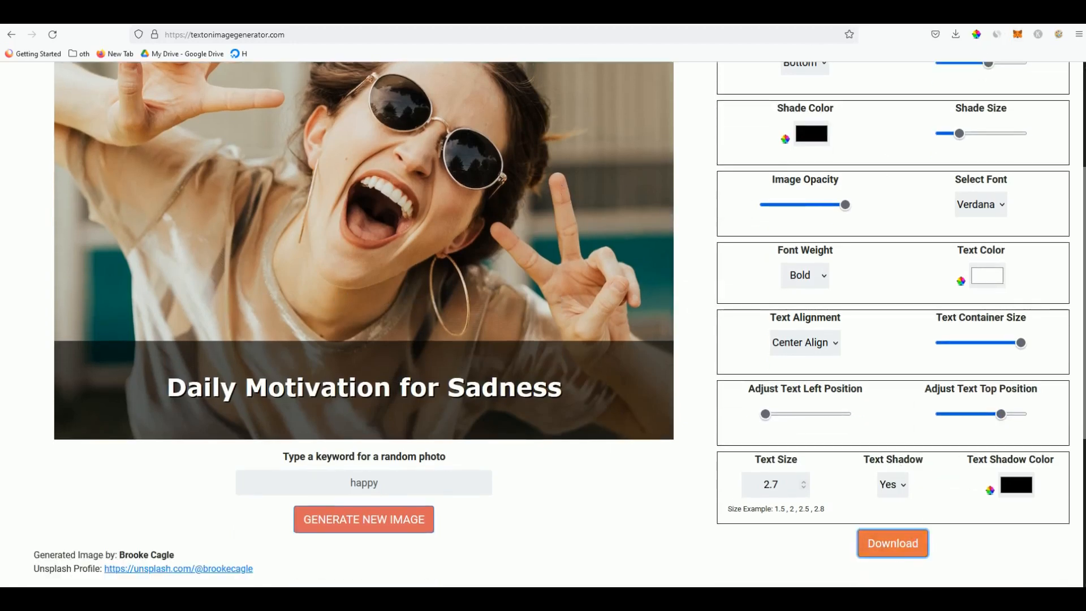
pyautogui.click(695, 185)
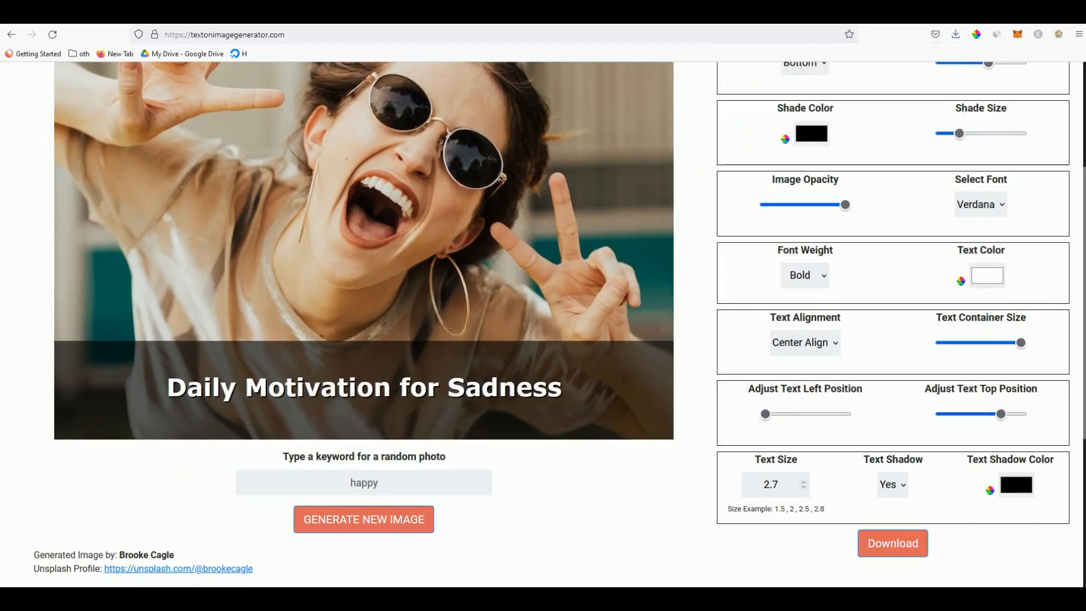
# Copy the second tip from the TheTextify paragraph and return to the generator
pyautogui.click(187, 19)
pyautogui.doubleClick(474, 348)
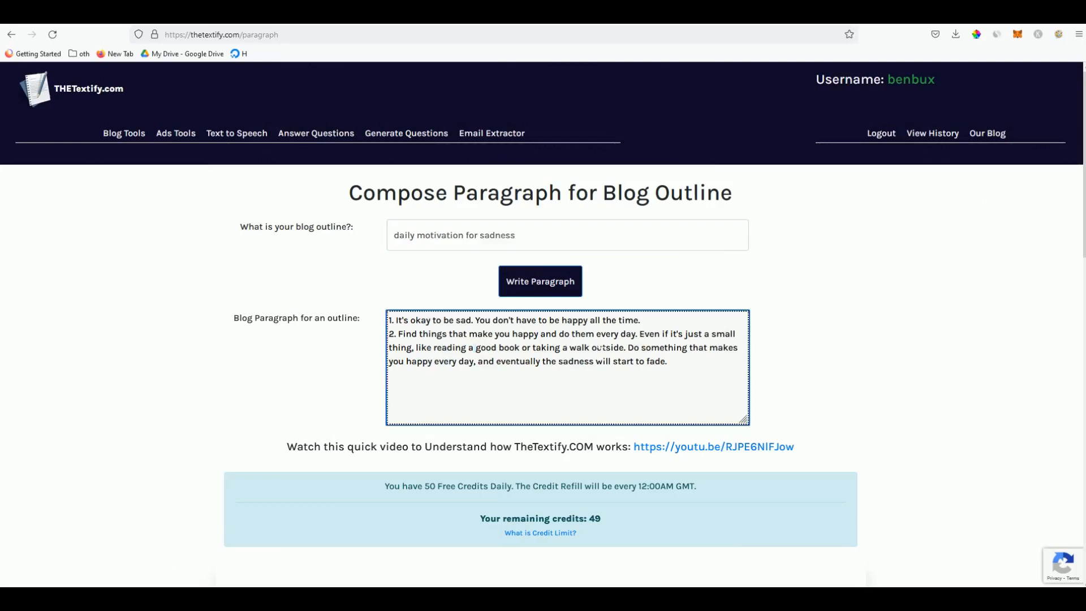
pyautogui.moveTo(626, 347); pyautogui.dragTo(409, 344)
pyautogui.rightClick(409, 343)
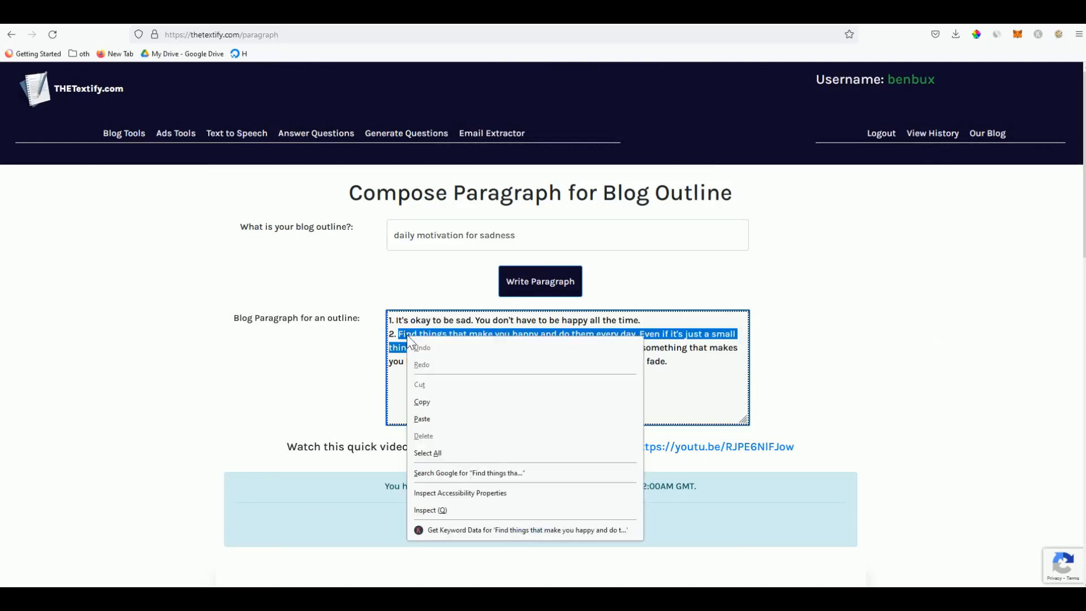
pyautogui.click(433, 400)
pyautogui.click(113, 20)
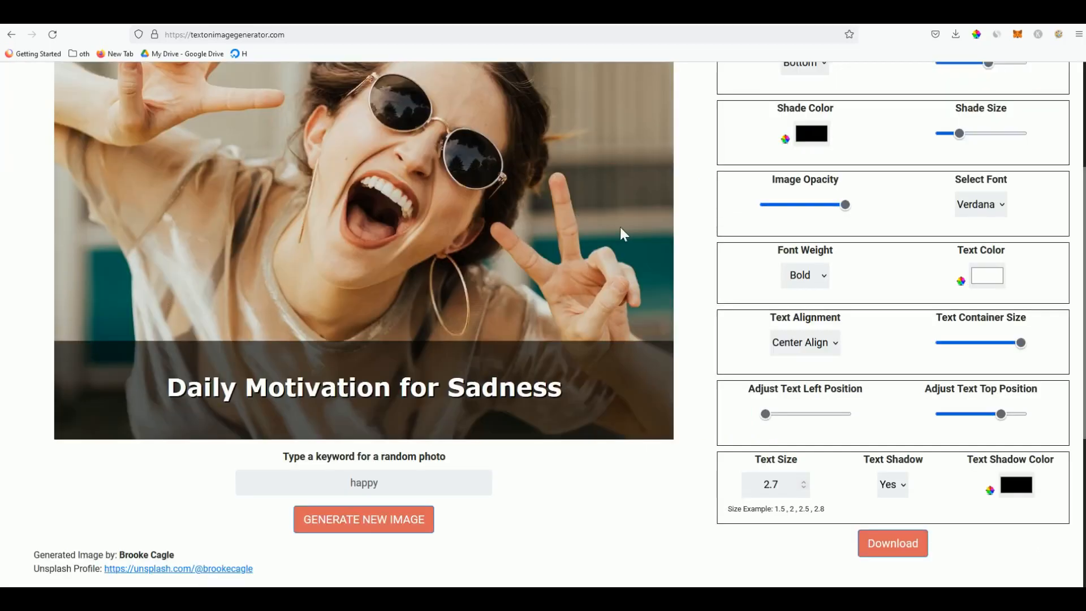
# Paste the 'Find things that make you happy' tip as the caption and raise it above the shade
pyautogui.scroll(1, 650, 275)
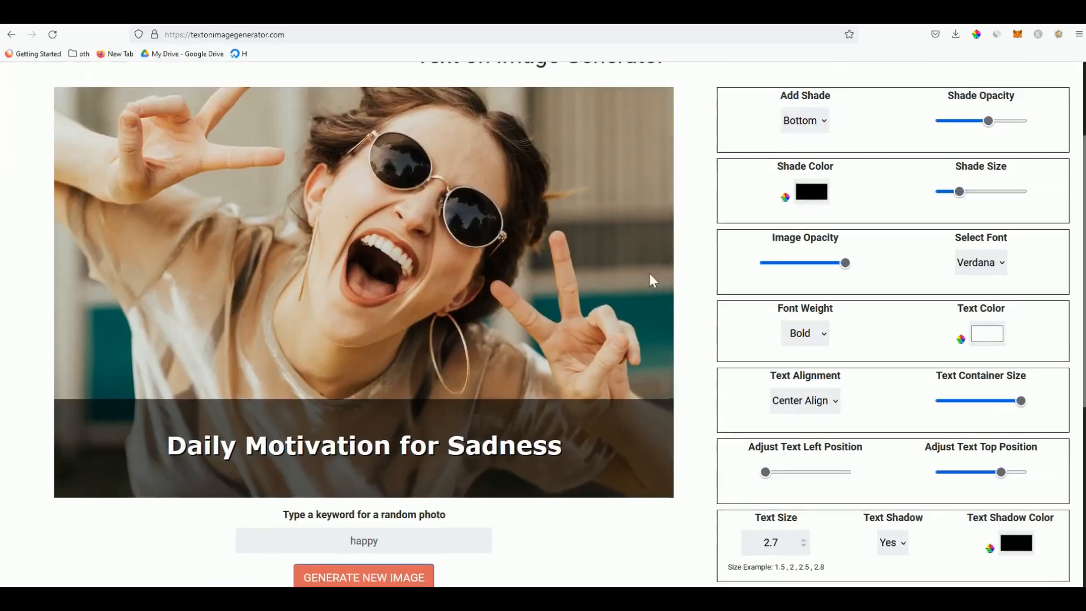
pyautogui.click(440, 472)
pyautogui.moveTo(555, 459); pyautogui.dragTo(107, 443)
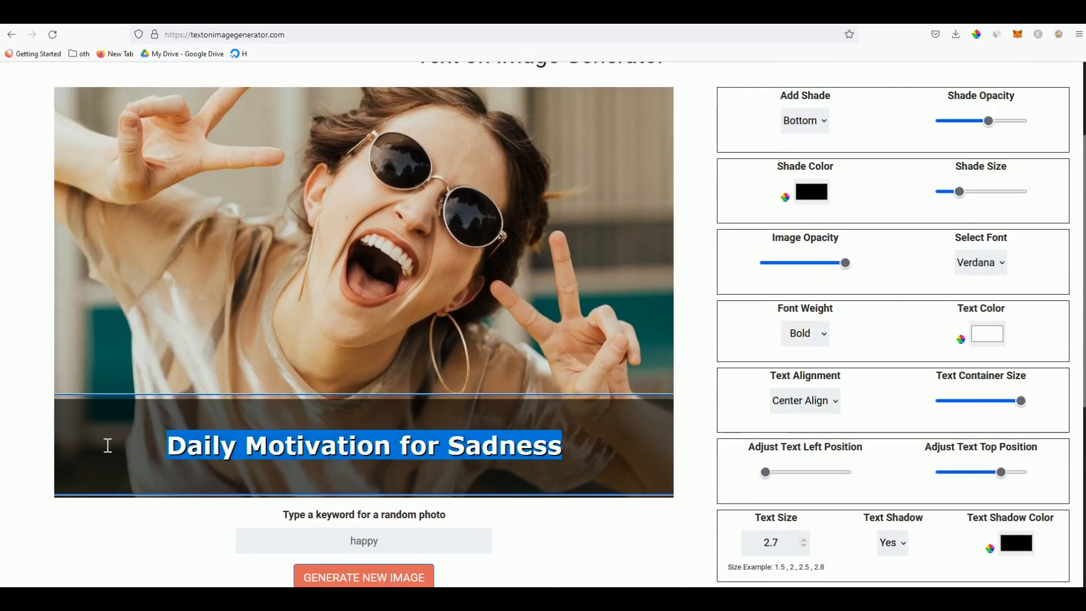
pyautogui.hotkey('ctrl', 'v')
pyautogui.click(688, 375)
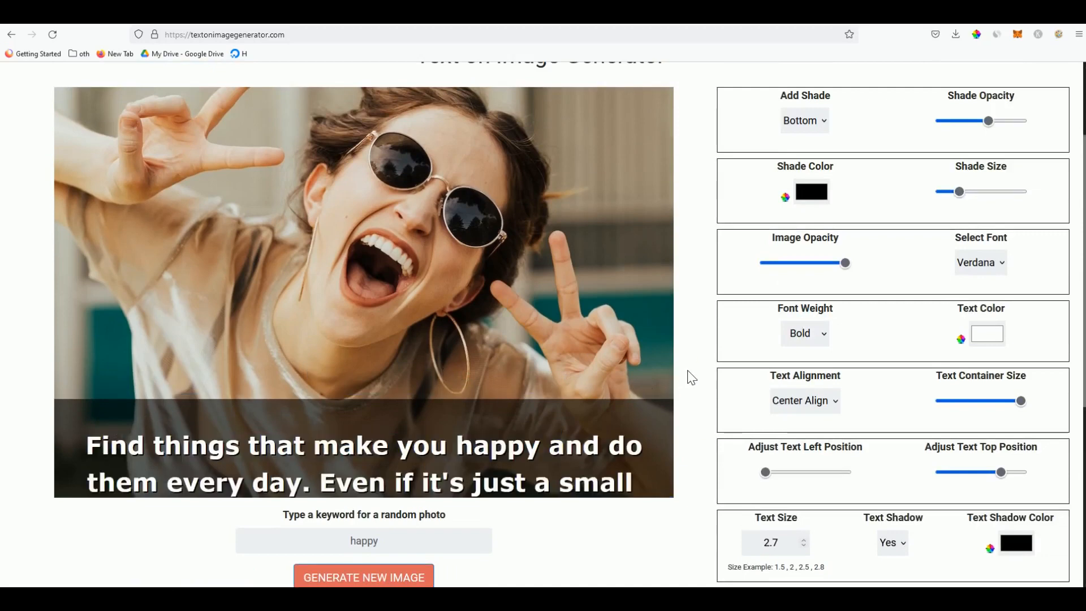
pyautogui.click(974, 473)
pyautogui.moveTo(975, 474)
pyautogui.mouseDown()
pyautogui.moveTo(966, 474)
pyautogui.moveTo(987, 474)
pyautogui.moveTo(964, 474)
pyautogui.mouseUp()
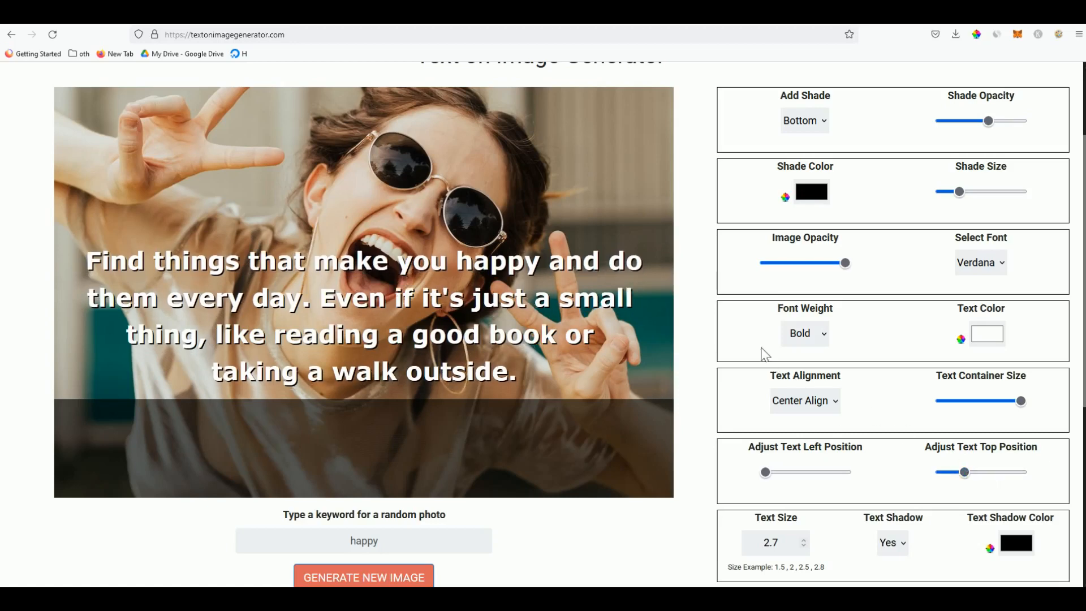
# Set the shade to None and generate a new balloons photo
pyautogui.scroll(2, 701, 322)
pyautogui.click(806, 181)
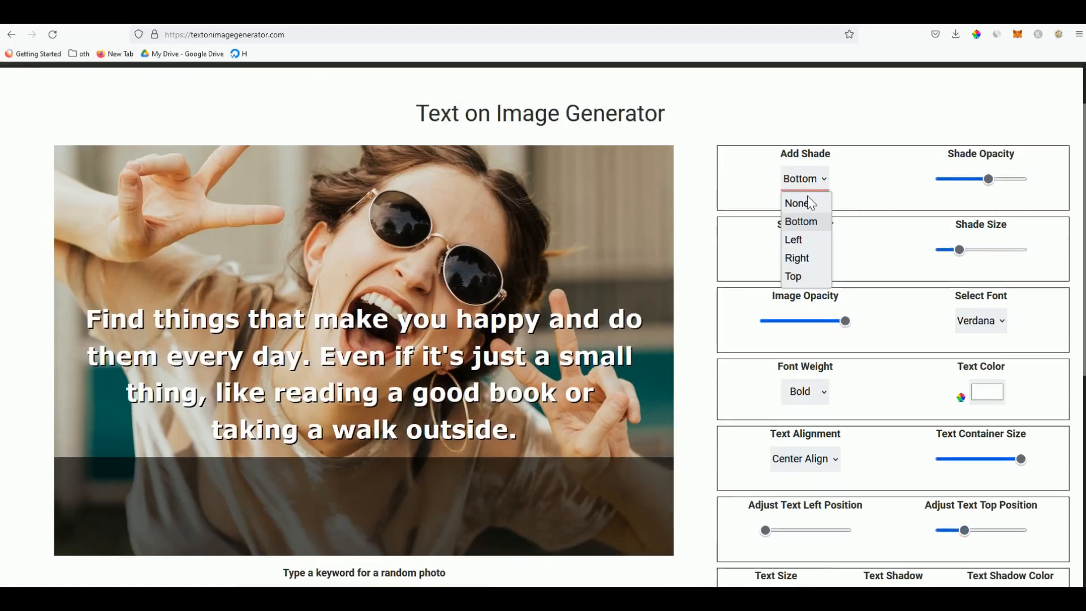
pyautogui.click(810, 202)
pyautogui.scroll(-2, 702, 249)
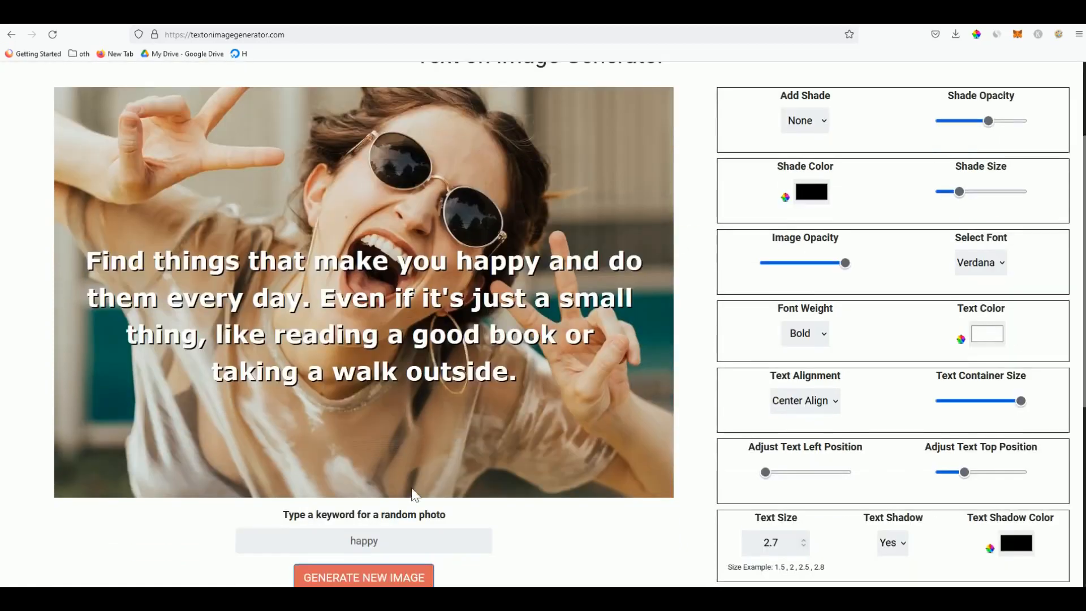
pyautogui.click(379, 570)
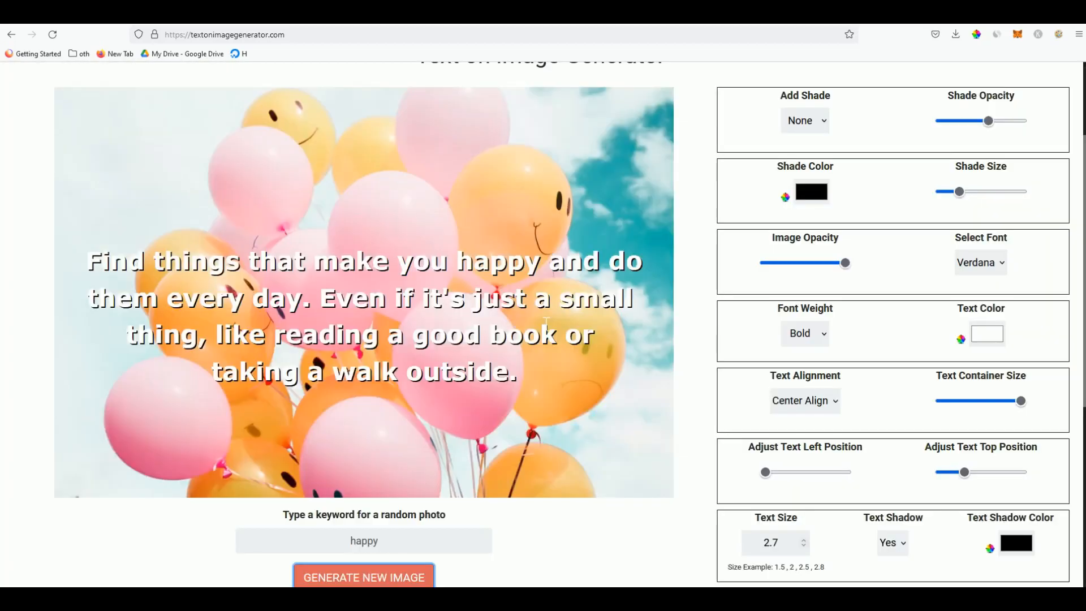
# Make the quote text black with a white text shadow
pyautogui.click(987, 333)
pyautogui.click(14, 98)
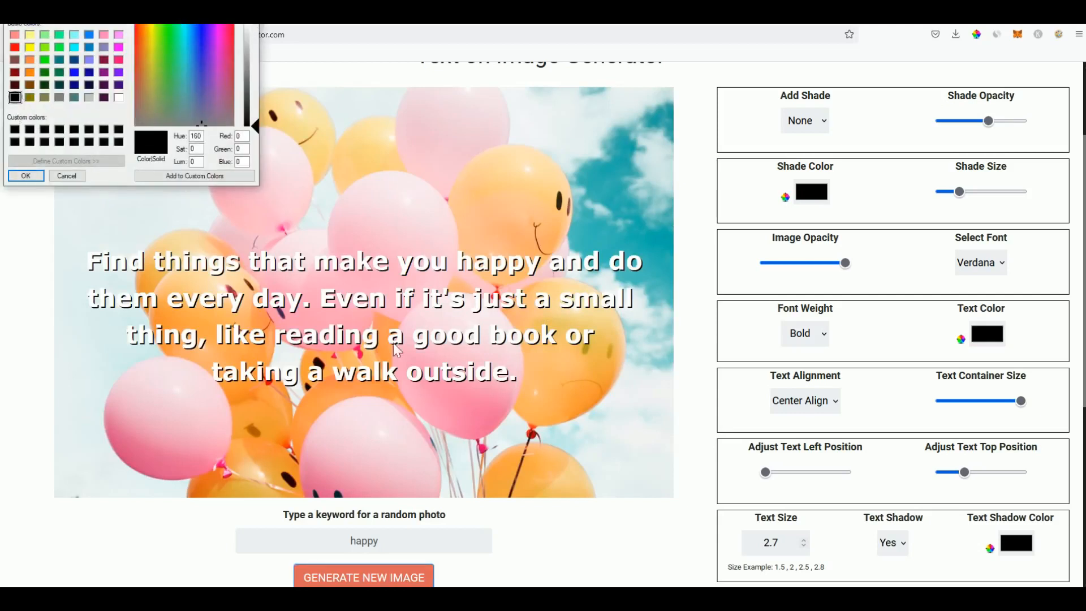
pyautogui.click(25, 176)
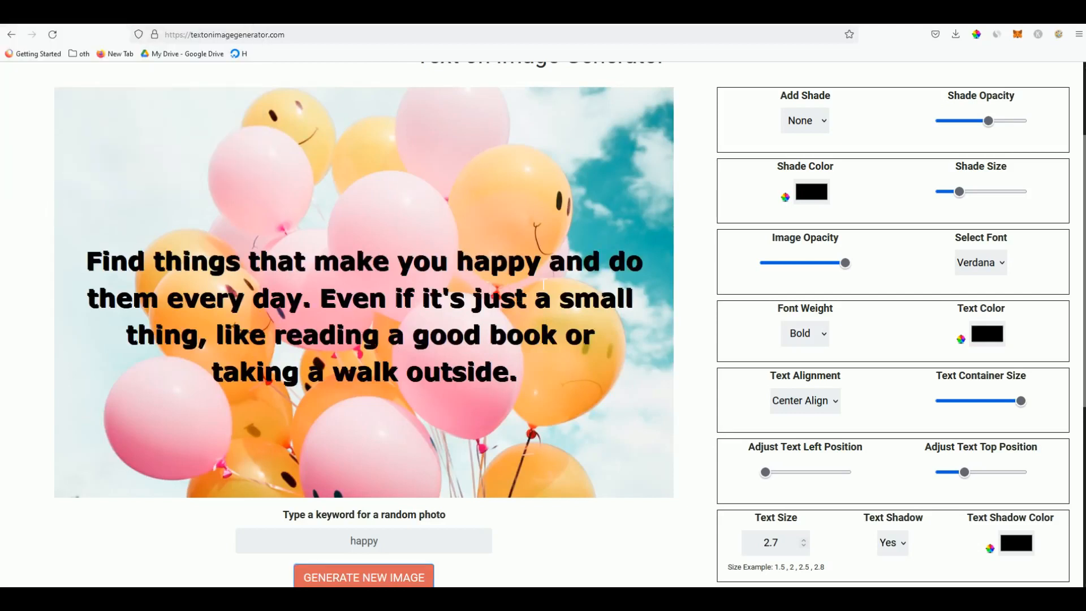
pyautogui.click(1027, 549)
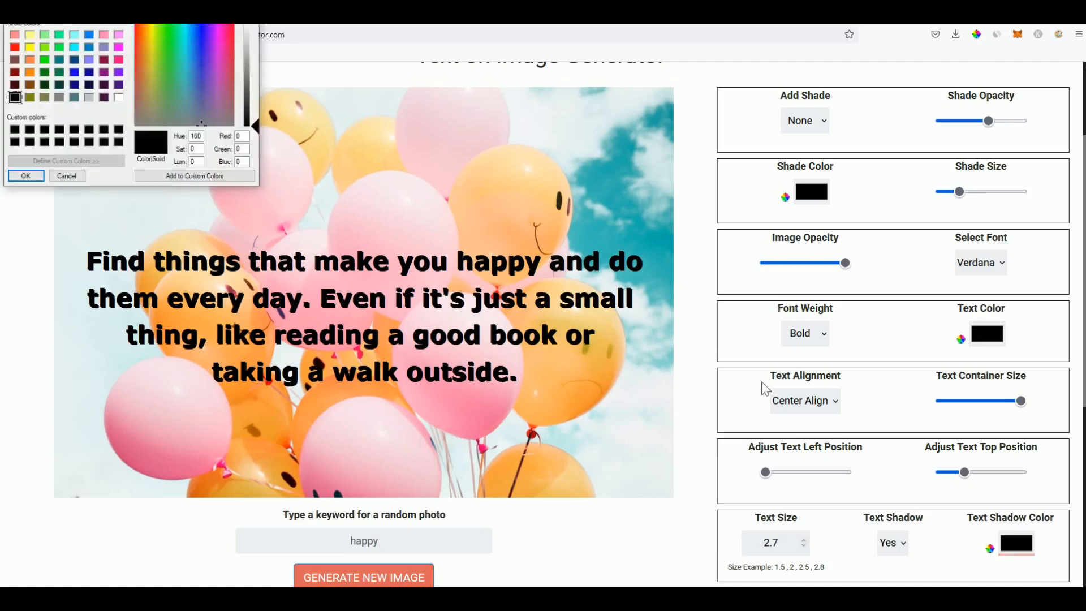
pyautogui.click(119, 98)
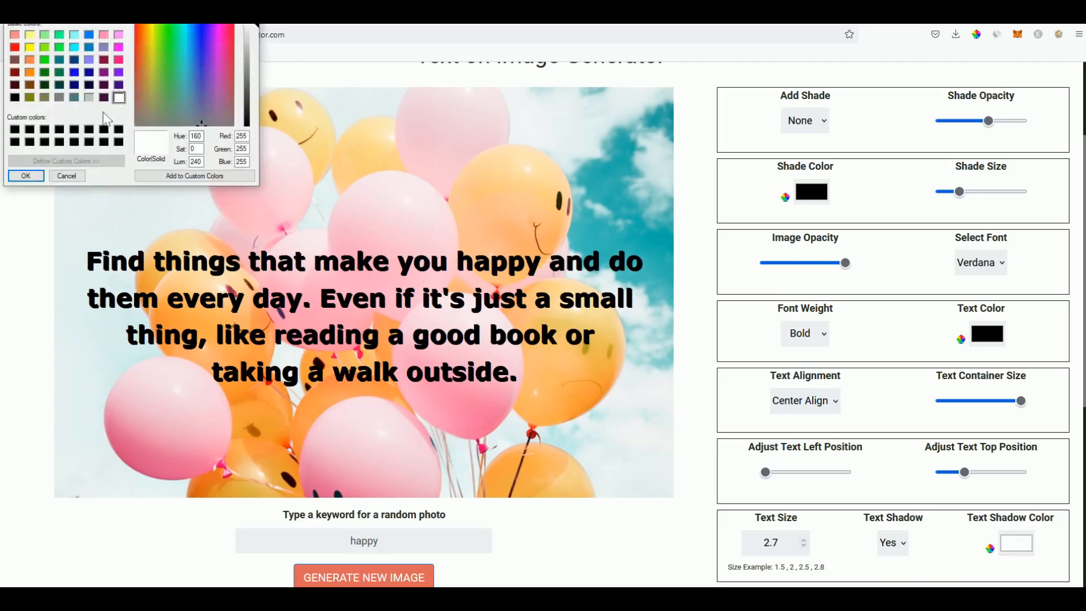
pyautogui.click(25, 176)
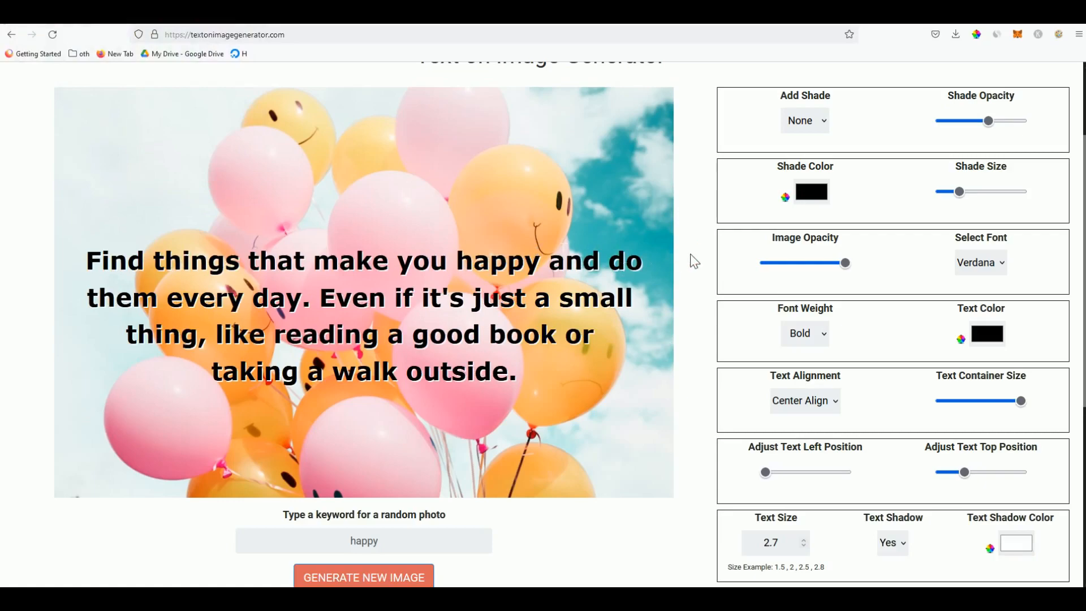
# Download the balloons quote image as textonimagegenerator(2).png
pyautogui.scroll(2, 691, 255)
pyautogui.scroll(-5, 985, 306)
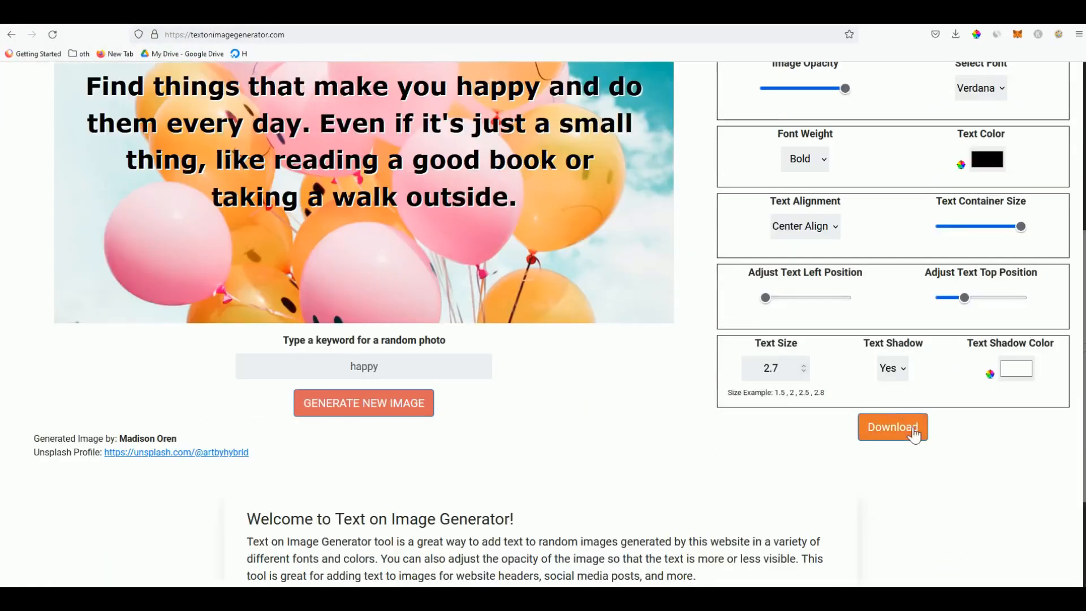
pyautogui.click(914, 432)
pyautogui.scroll(2, 710, 365)
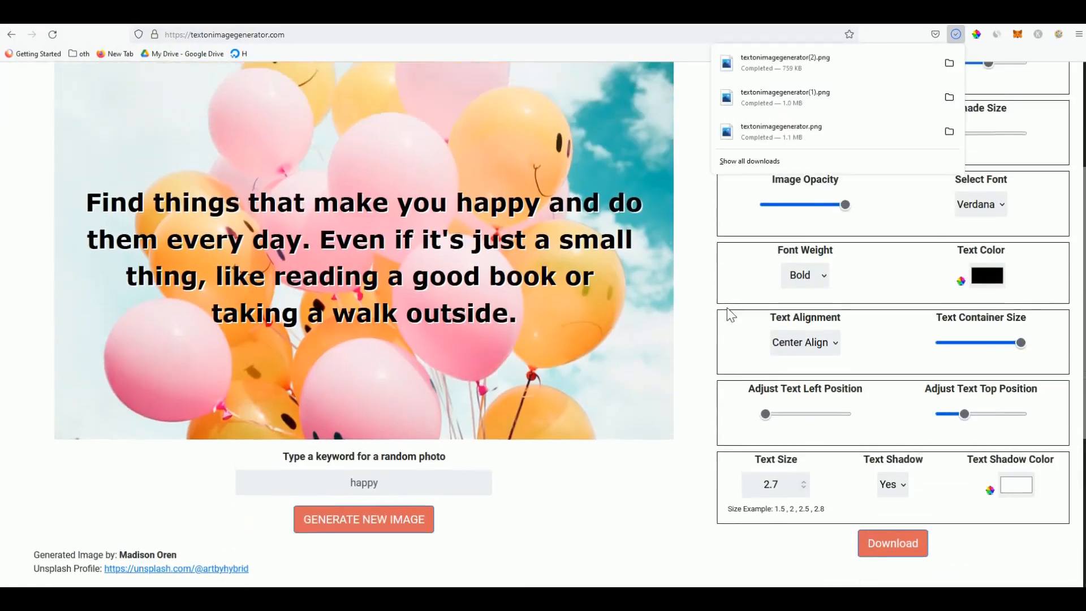
pyautogui.click(699, 297)
# Copy the last sentence of the TheTextify paragraph
pyautogui.hotkey('ctrl', 'Tab')
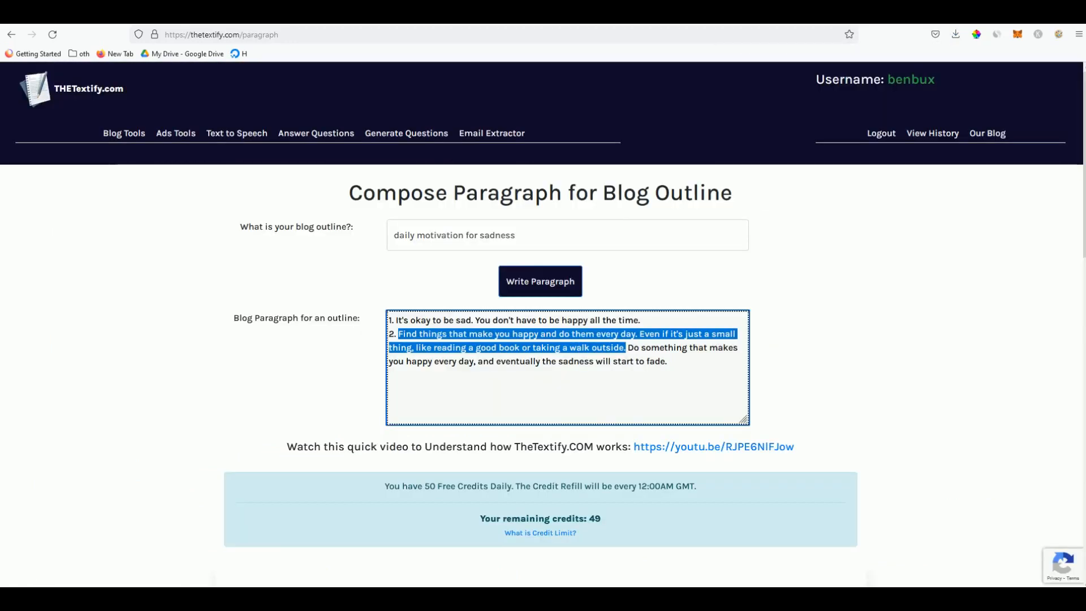
pyautogui.moveTo(667, 361); pyautogui.dragTo(628, 348)
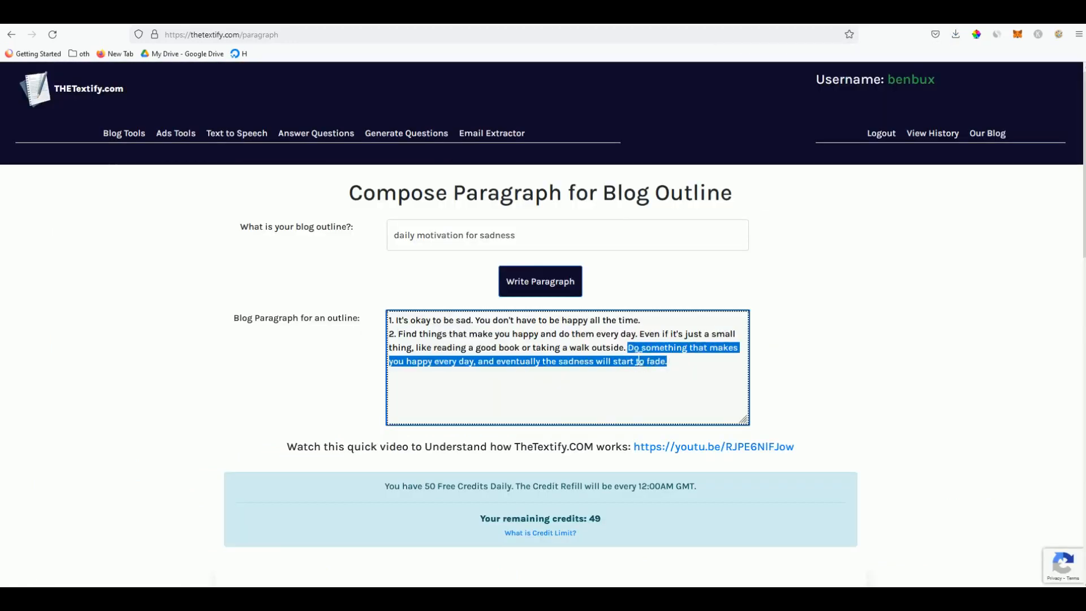
pyautogui.rightClick(638, 360)
pyautogui.click(647, 416)
pyautogui.hotkey('ctrl', 'Tab')
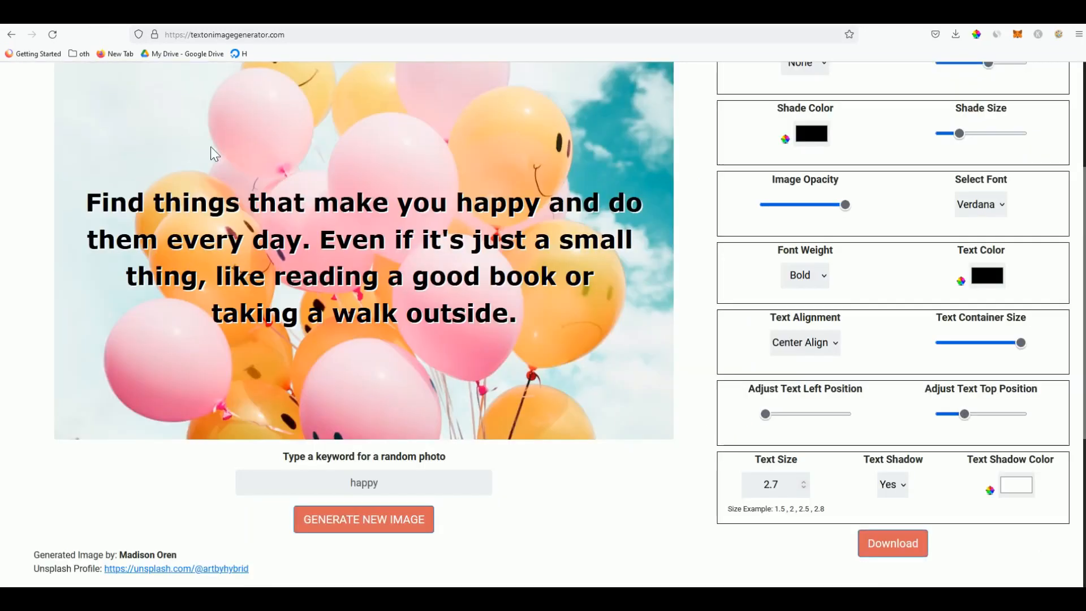
# Paste 'Do something that makes you happy every day…' as the quote and request a new photo
pyautogui.scroll(3, 213, 152)
pyautogui.scroll(-1, 543, 429)
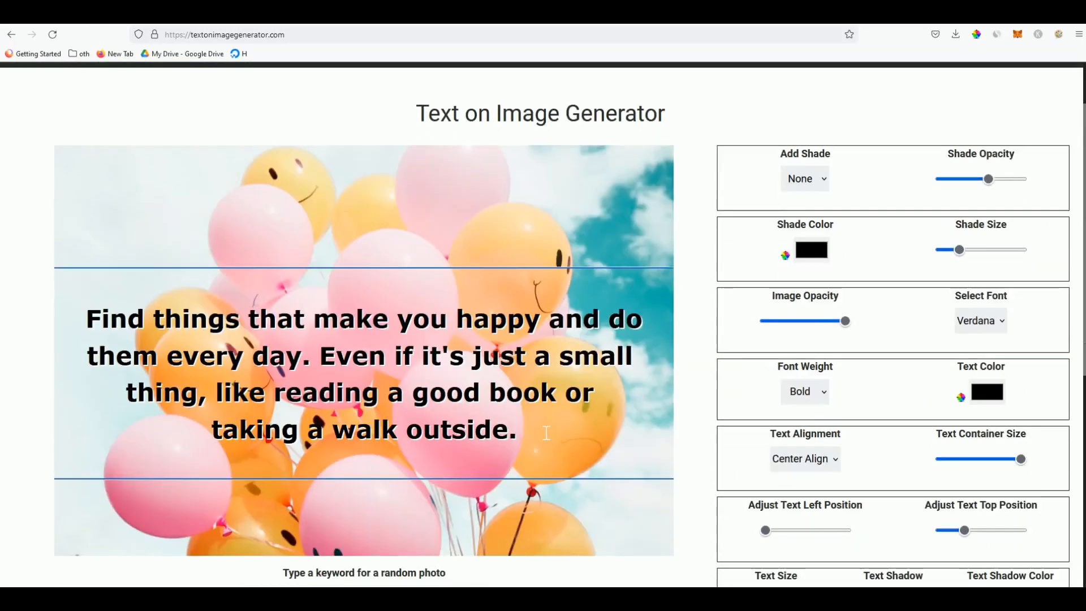
pyautogui.tripleClick(547, 433)
pyautogui.hotkey('ctrl', 'v')
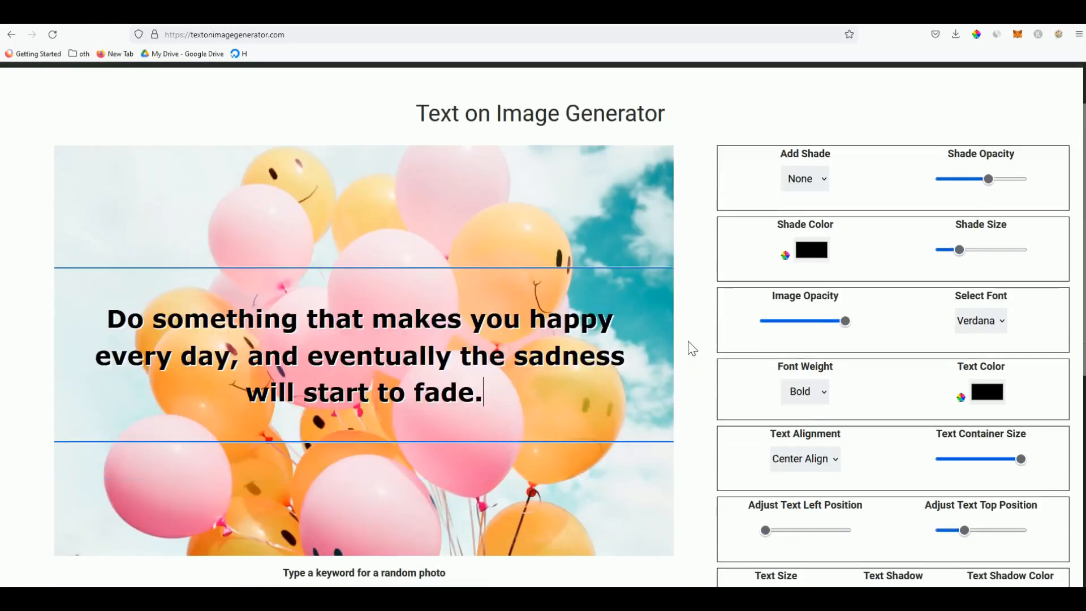
pyautogui.scroll(-1, 441, 500)
pyautogui.click(363, 576)
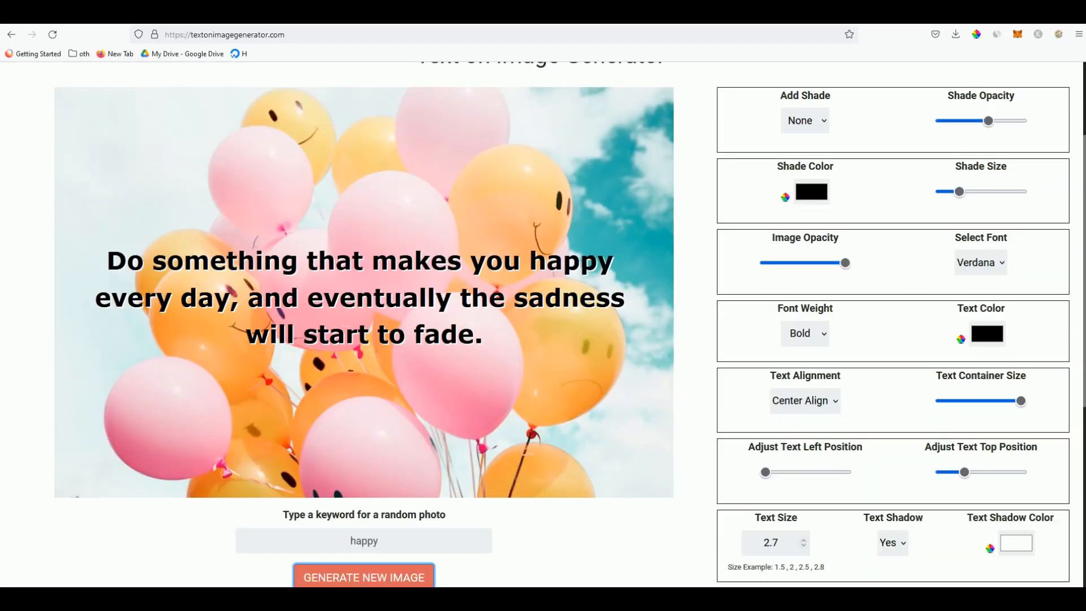
pyautogui.scroll(-2, 403, 405)
# Load a new photo and add a widened dark shade on the left side
pyautogui.click(403, 425)
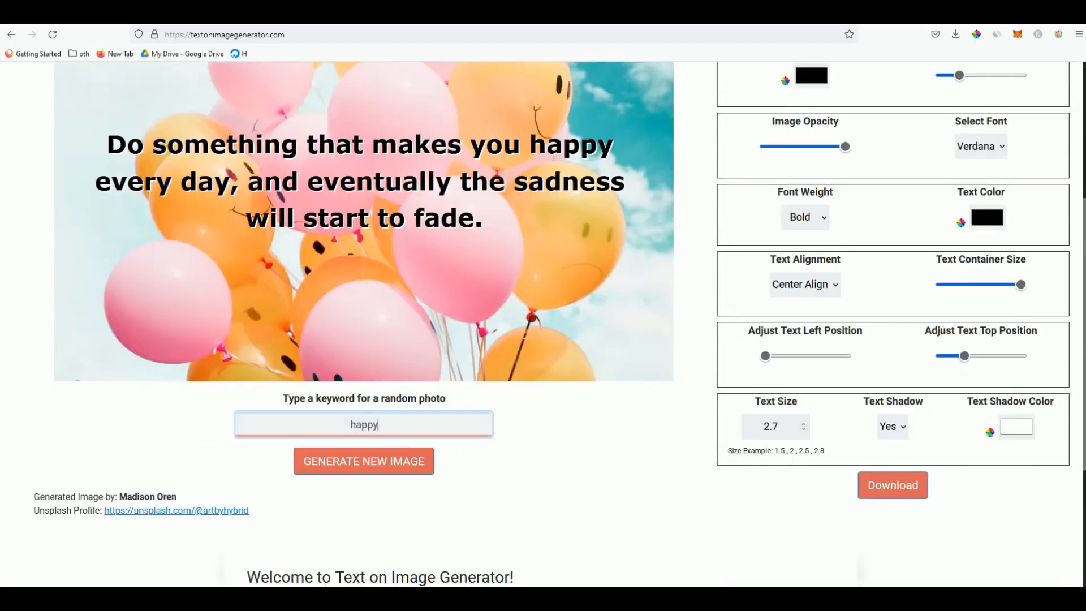
pyautogui.click(403, 465)
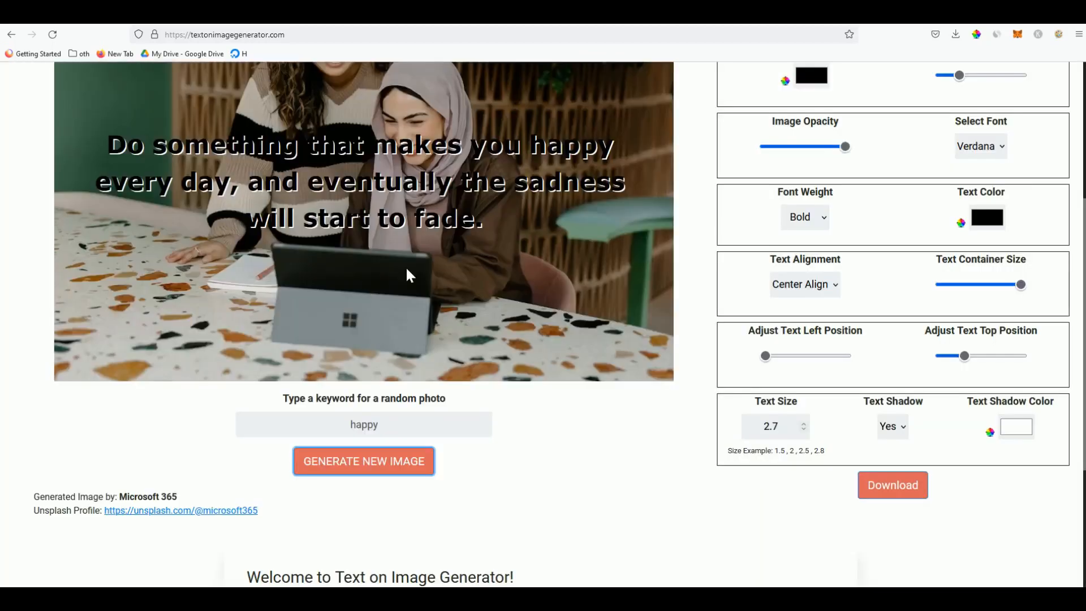
pyautogui.scroll(2, 410, 276)
pyautogui.click(810, 124)
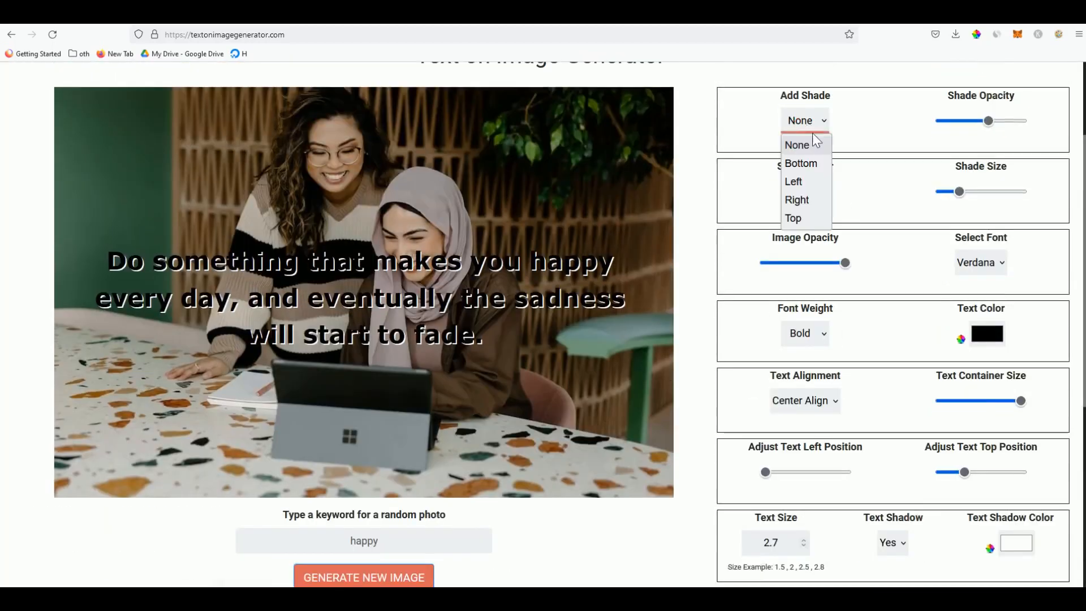
pyautogui.click(812, 182)
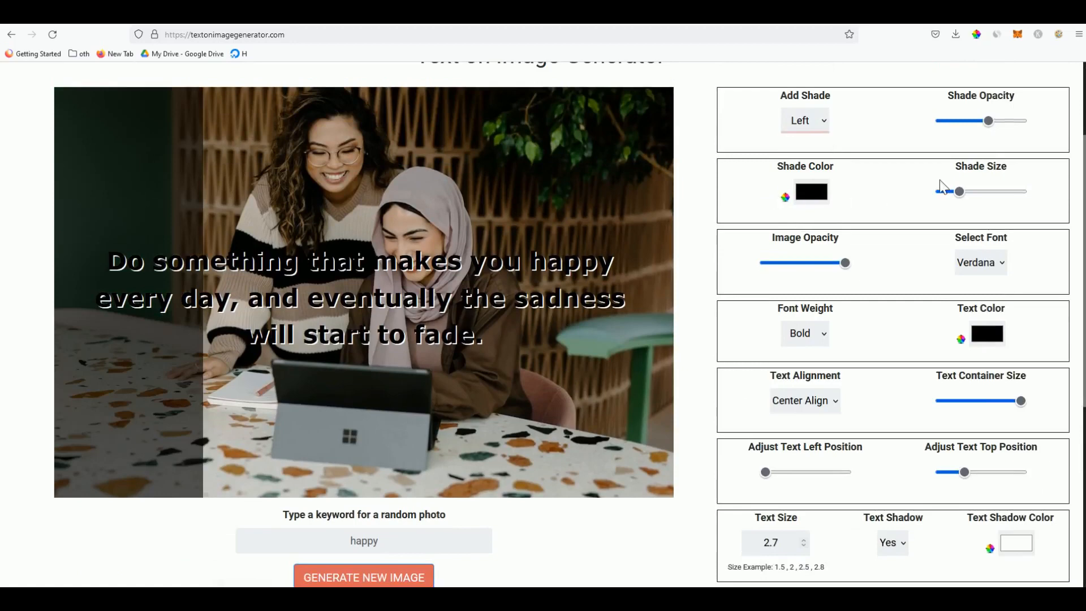
pyautogui.moveTo(959, 192); pyautogui.dragTo(980, 200)
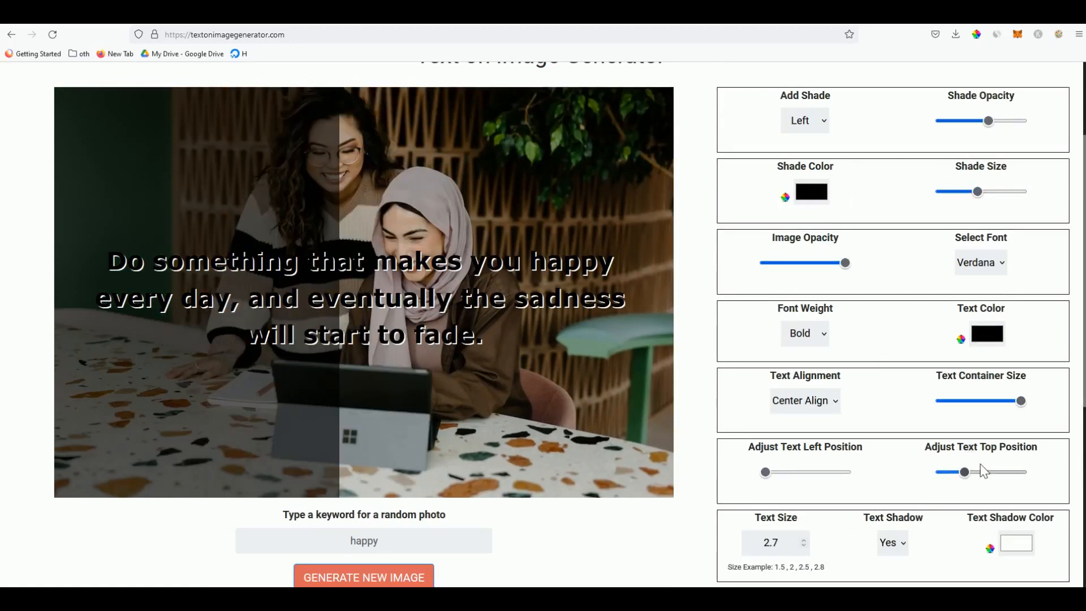
# Narrow the text container to fit the shade and move the quote higher
pyautogui.scroll(-1, 956, 470)
pyautogui.scroll(1, 970, 484)
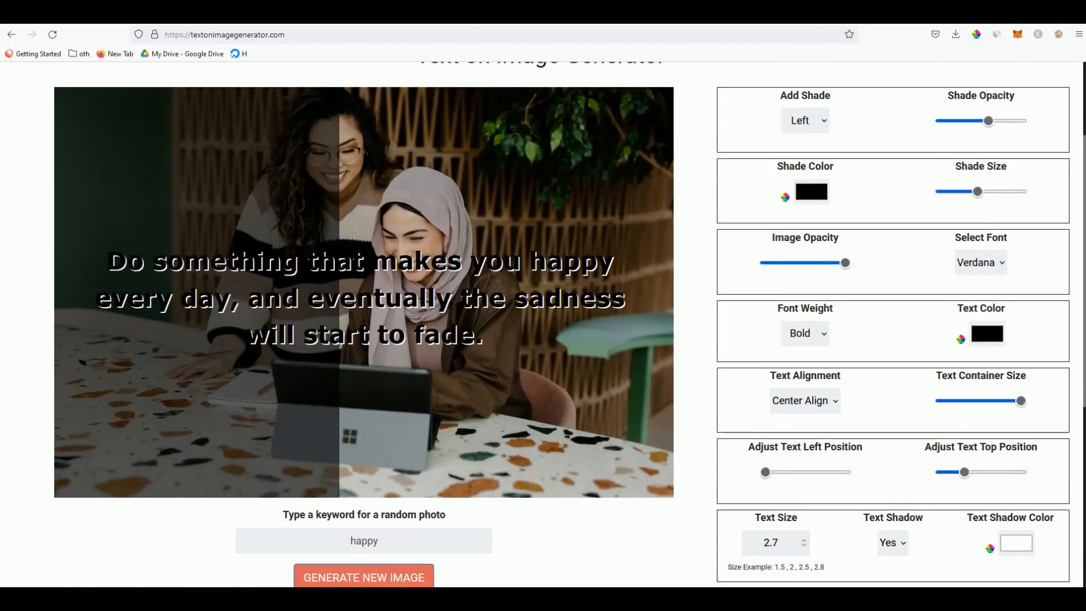
pyautogui.click(985, 401)
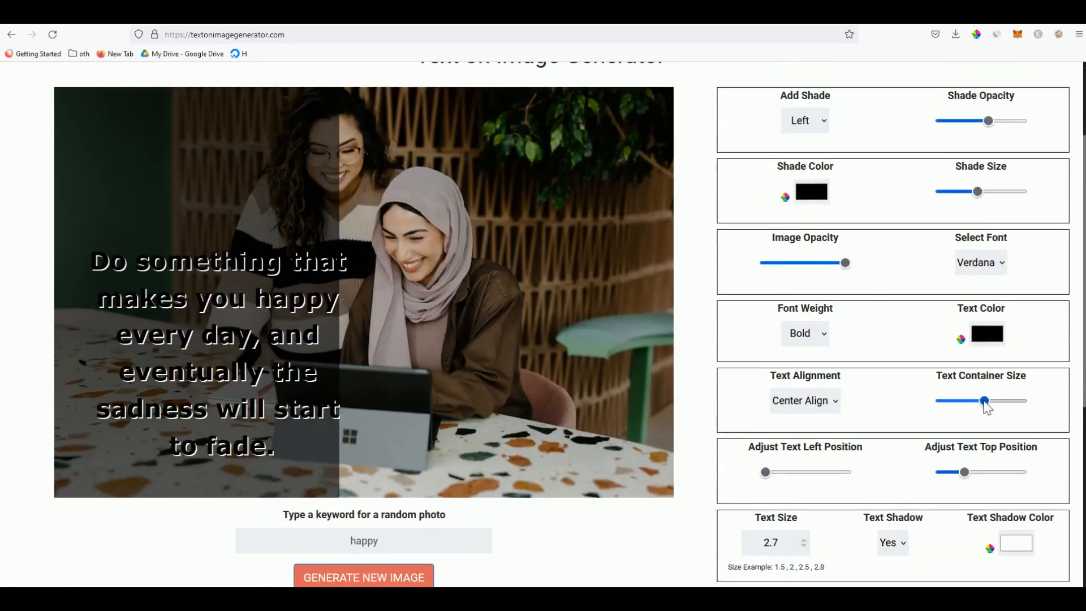
pyautogui.moveTo(986, 406)
pyautogui.mouseDown()
pyautogui.moveTo(969, 408)
pyautogui.moveTo(980, 409)
pyautogui.mouseUp()
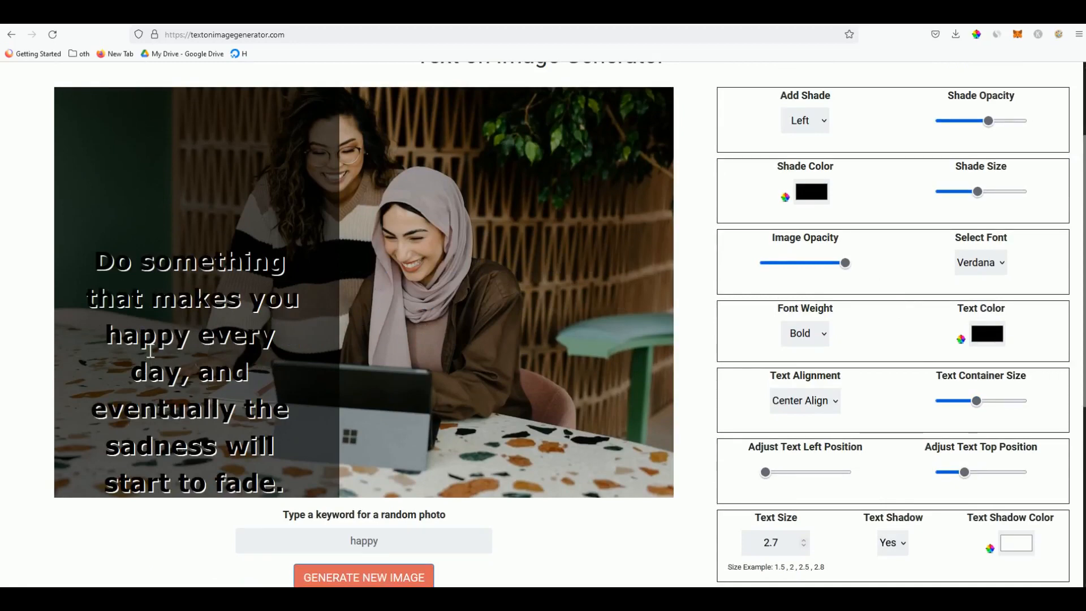
pyautogui.moveTo(962, 475); pyautogui.dragTo(957, 477)
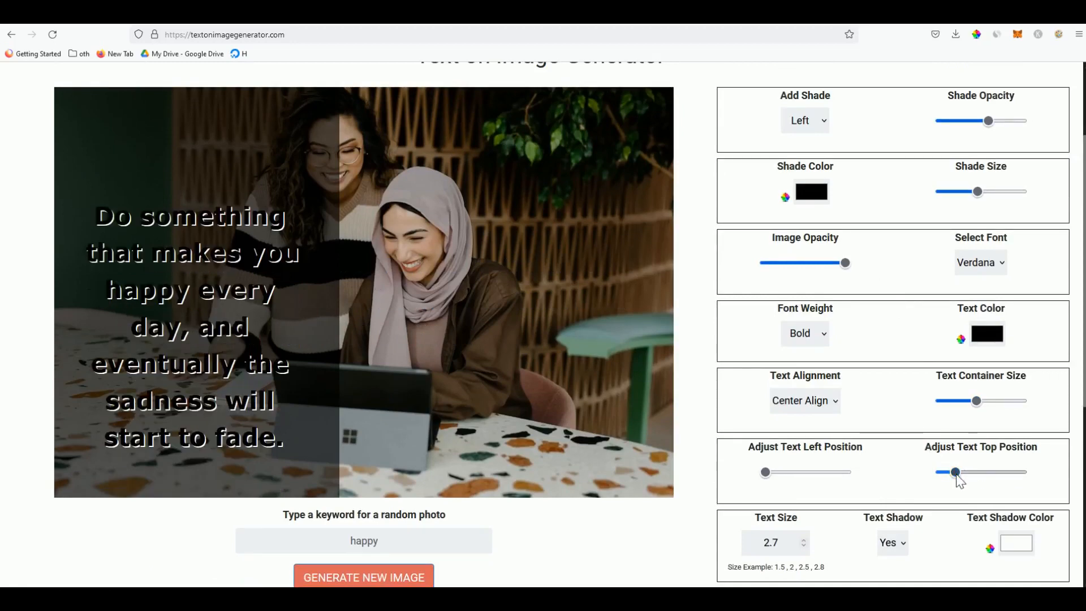
pyautogui.click(987, 334)
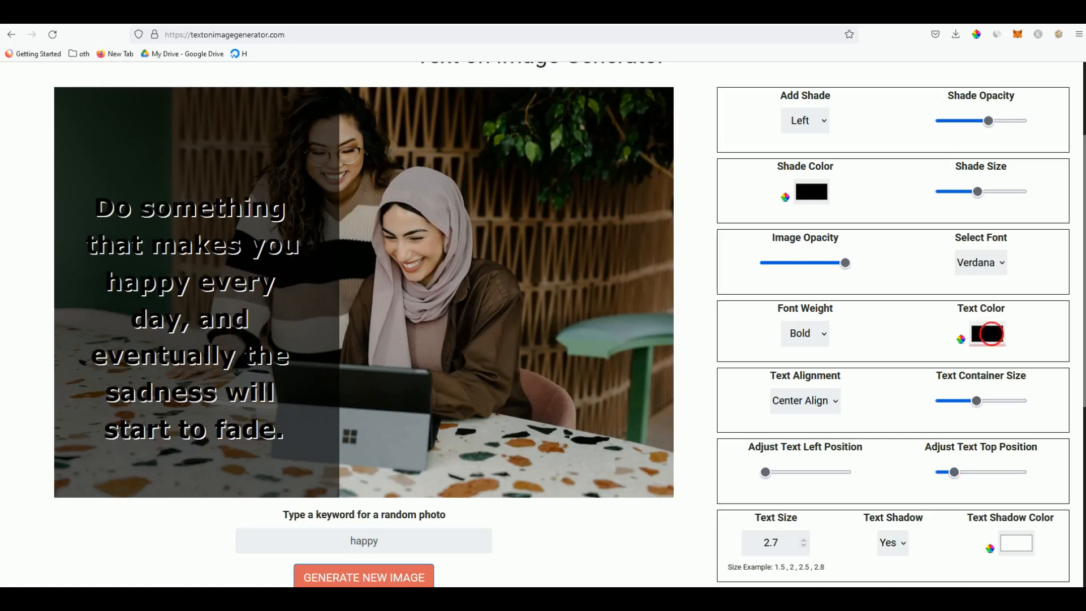
# Make the quote text white with a black text shadow
pyautogui.click(119, 97)
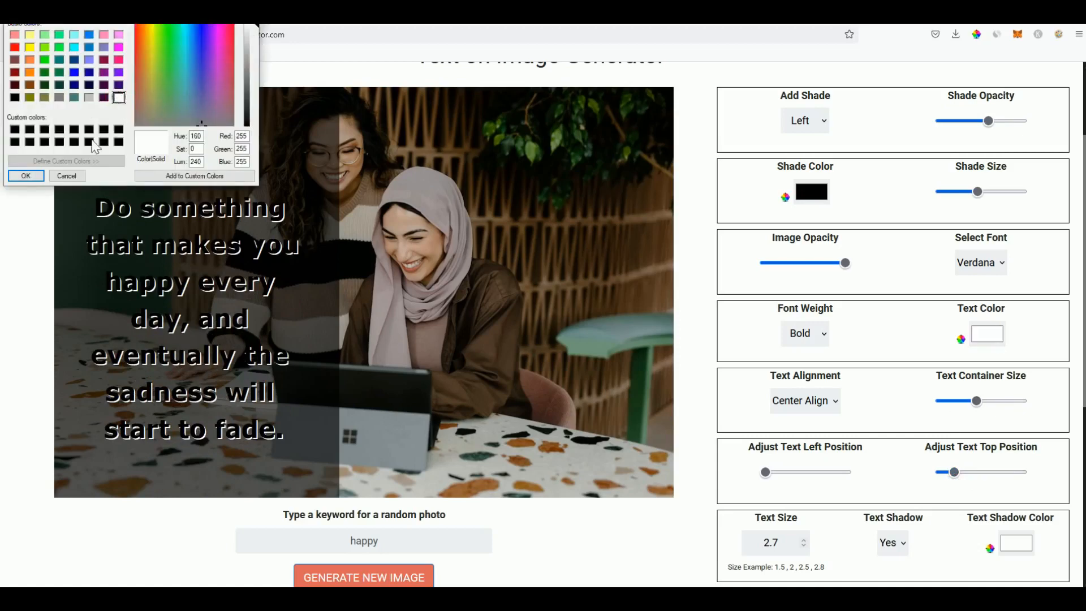
pyautogui.click(27, 176)
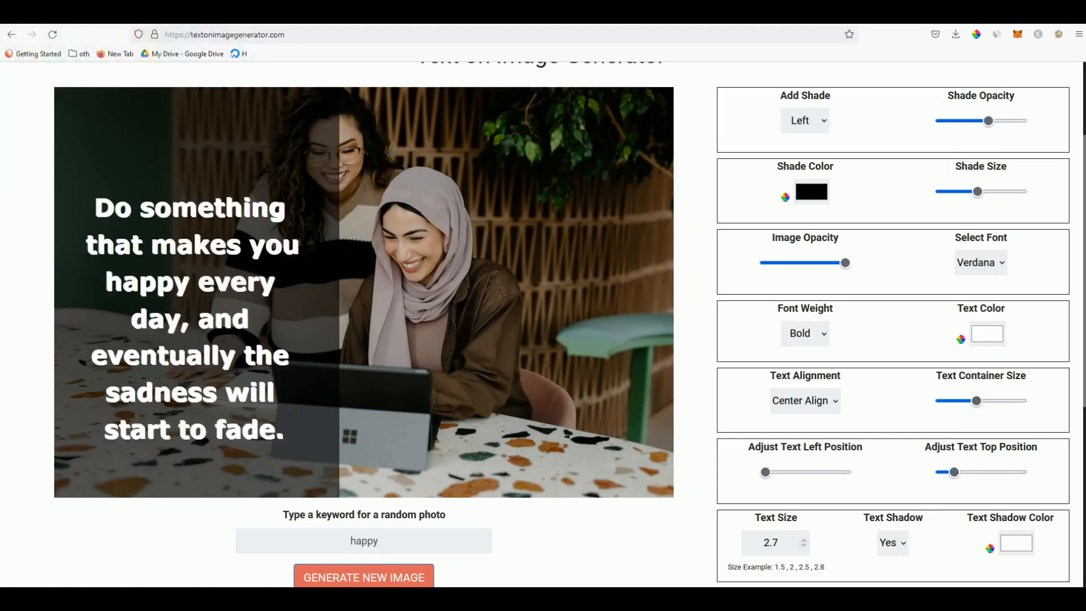
pyautogui.click(1017, 543)
pyautogui.click(114, 138)
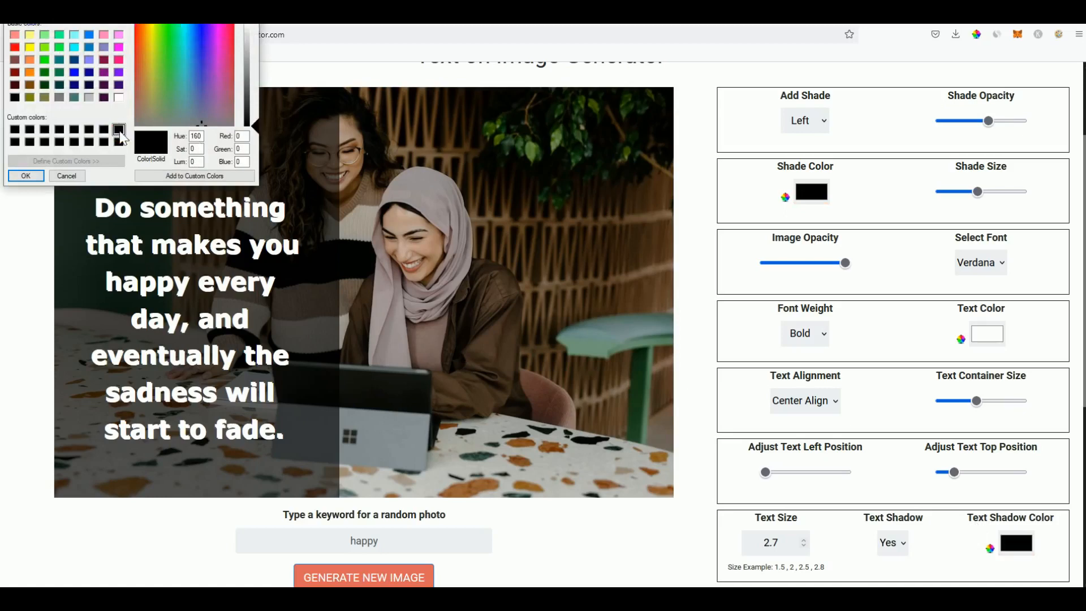
pyautogui.click(28, 178)
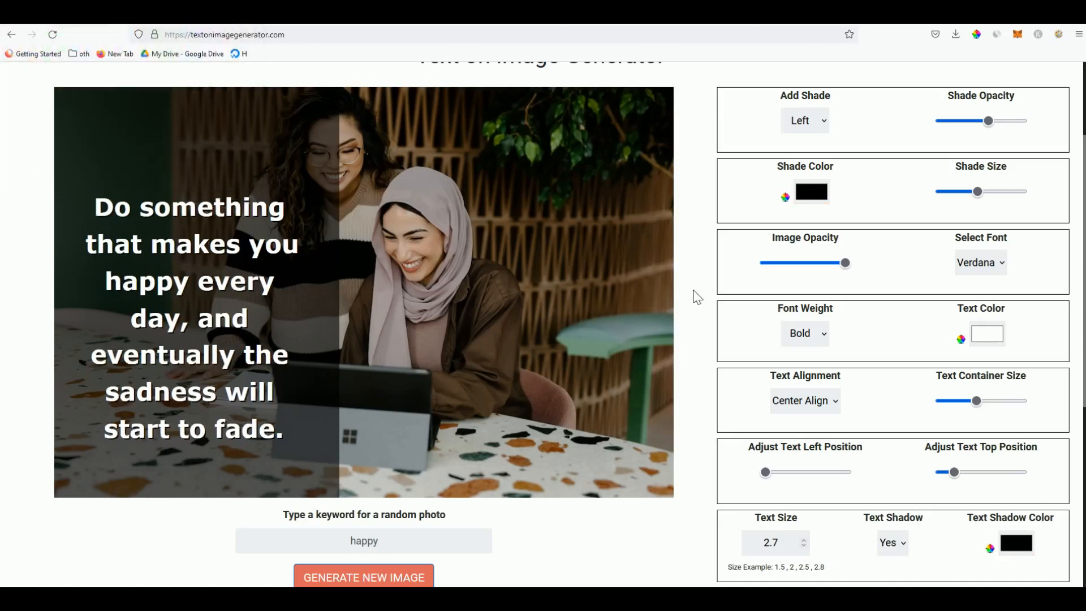
# Download the finished image as textonimagegenerator(3).png
pyautogui.scroll(-1, 696, 283)
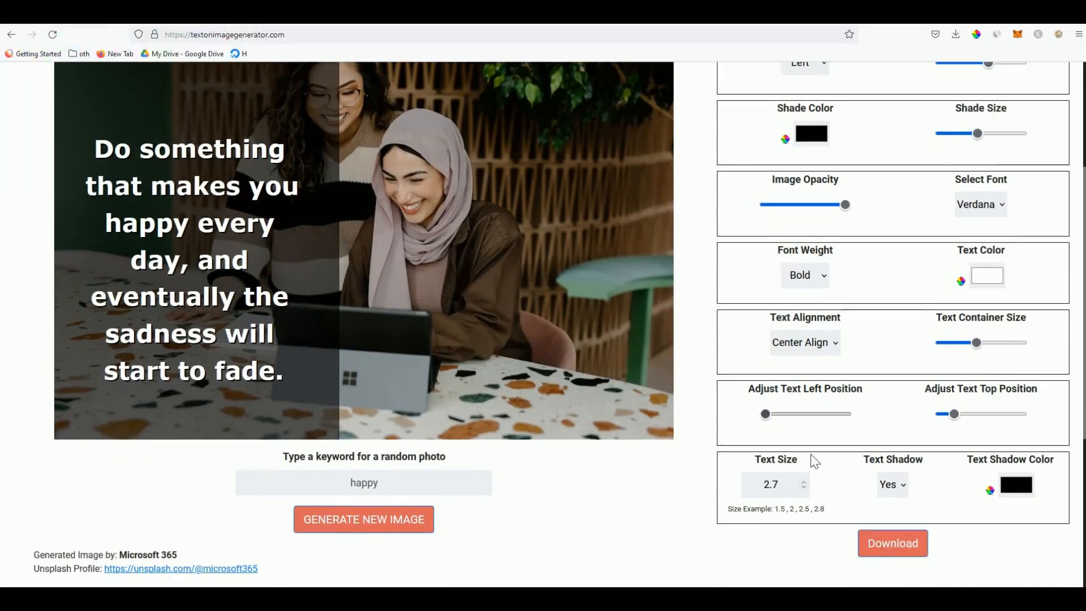
pyautogui.click(891, 545)
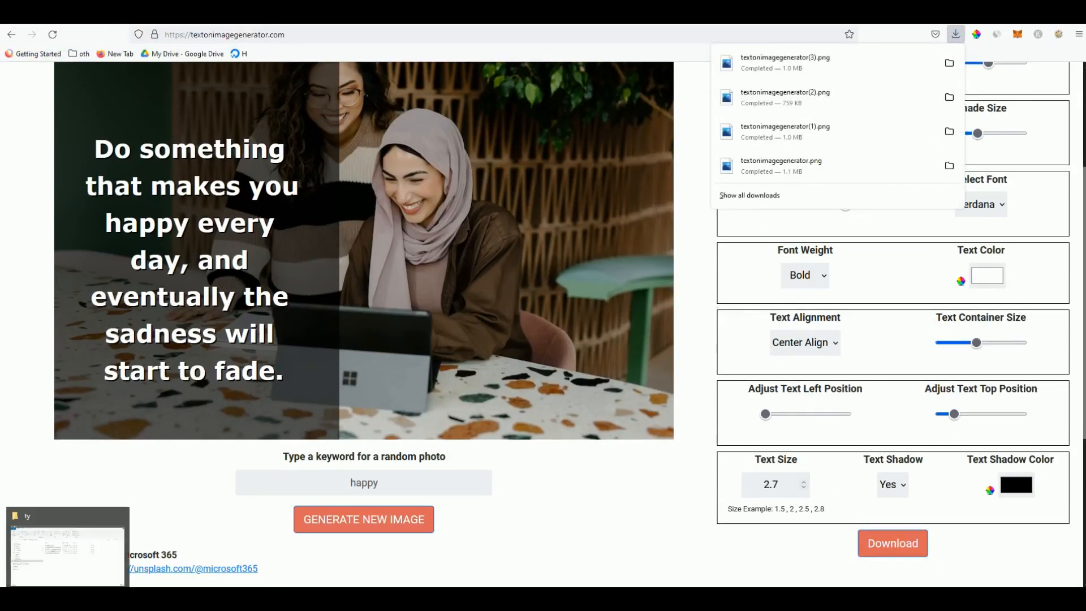
pyautogui.click(261, 403)
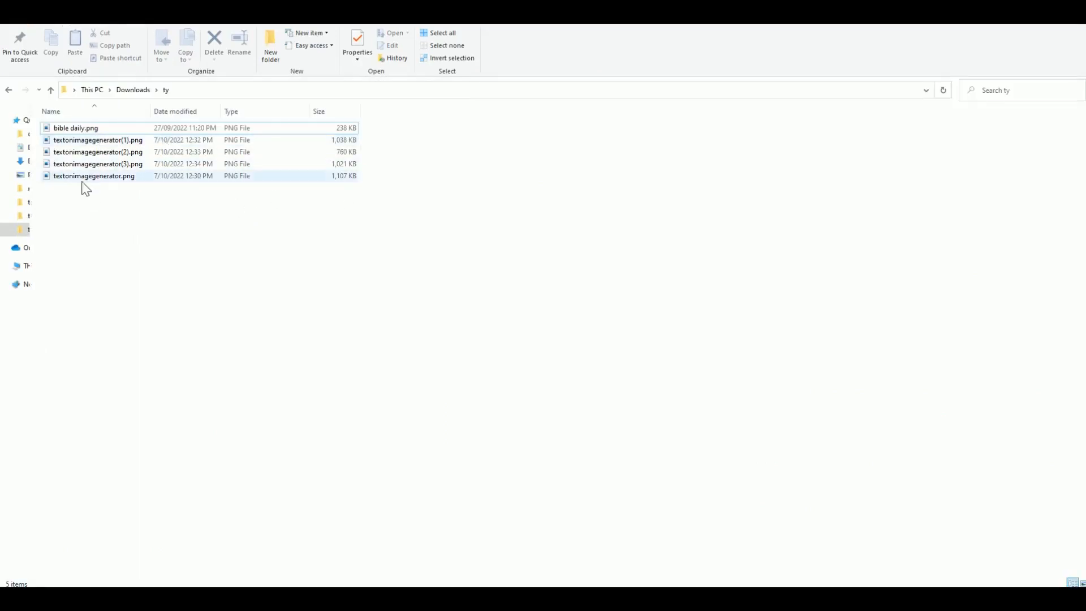
# Open textonimagegenerator(1).png in Photos, browse through all the quote images, then close the viewer
pyautogui.doubleClick(113, 141)
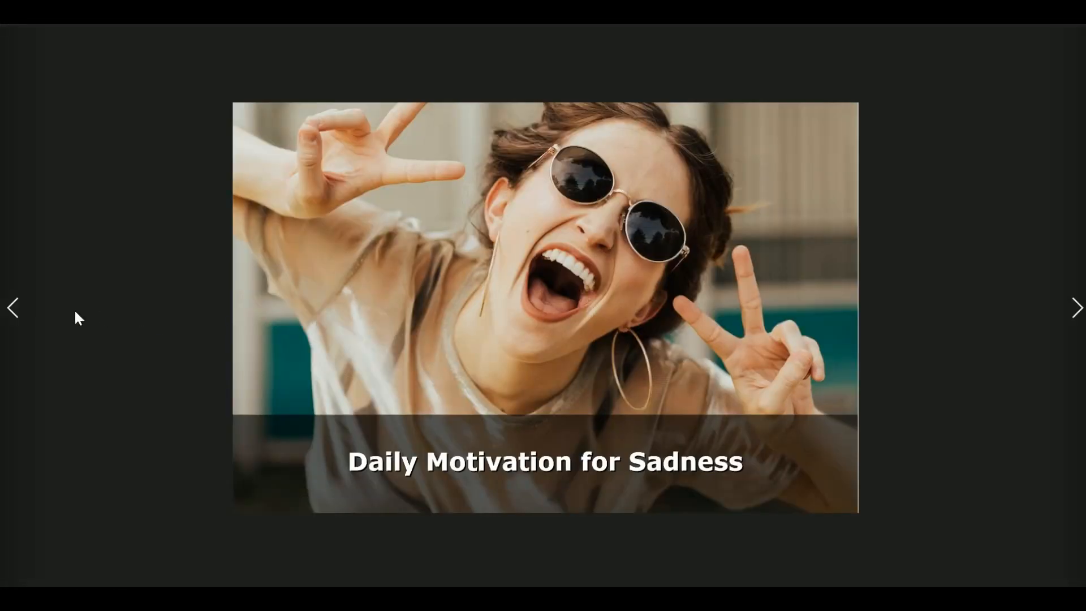
pyautogui.click(20, 300)
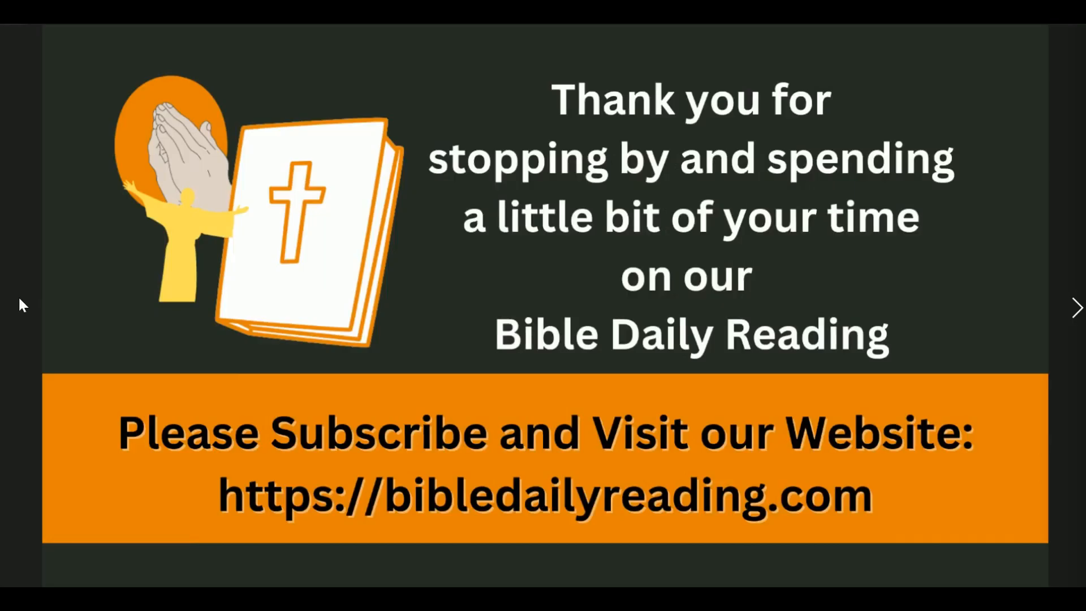
pyautogui.click(1065, 305)
pyautogui.click(1069, 306)
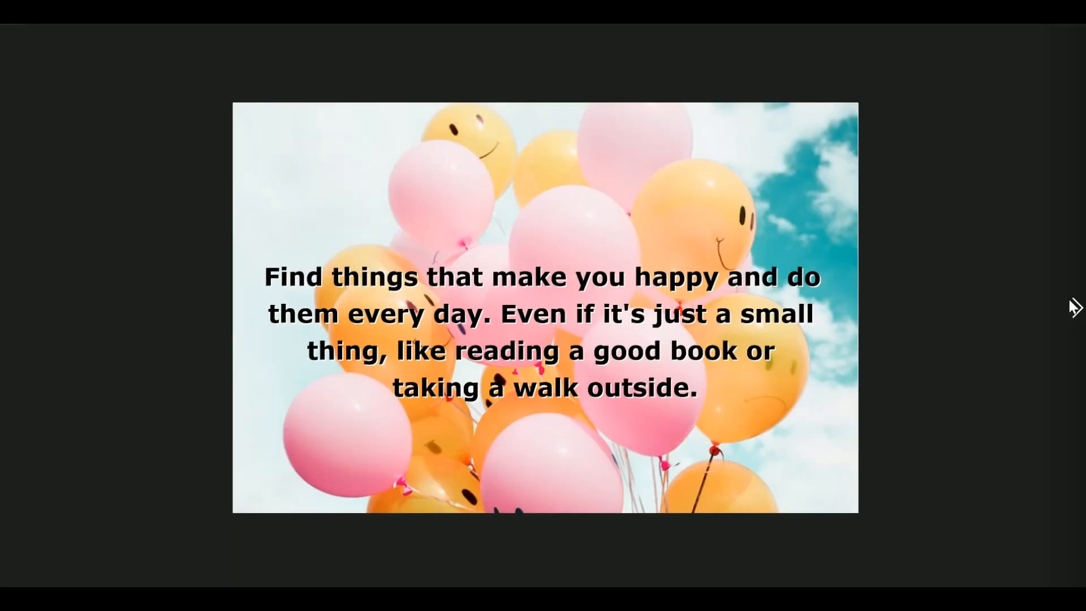
pyautogui.click(1073, 307)
pyautogui.click(1071, 25)
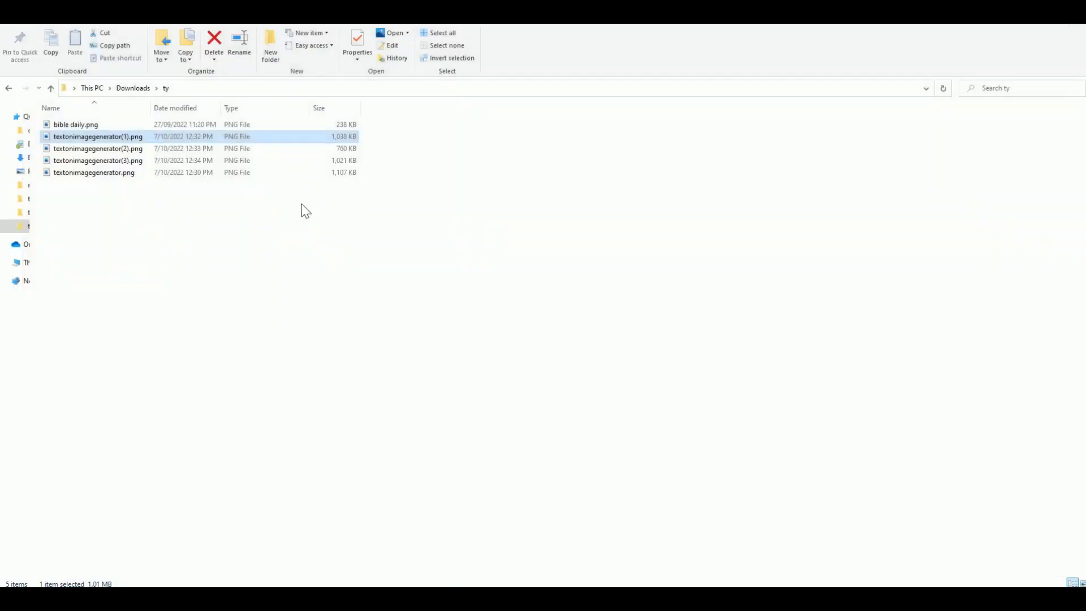
pyautogui.click(415, 299)
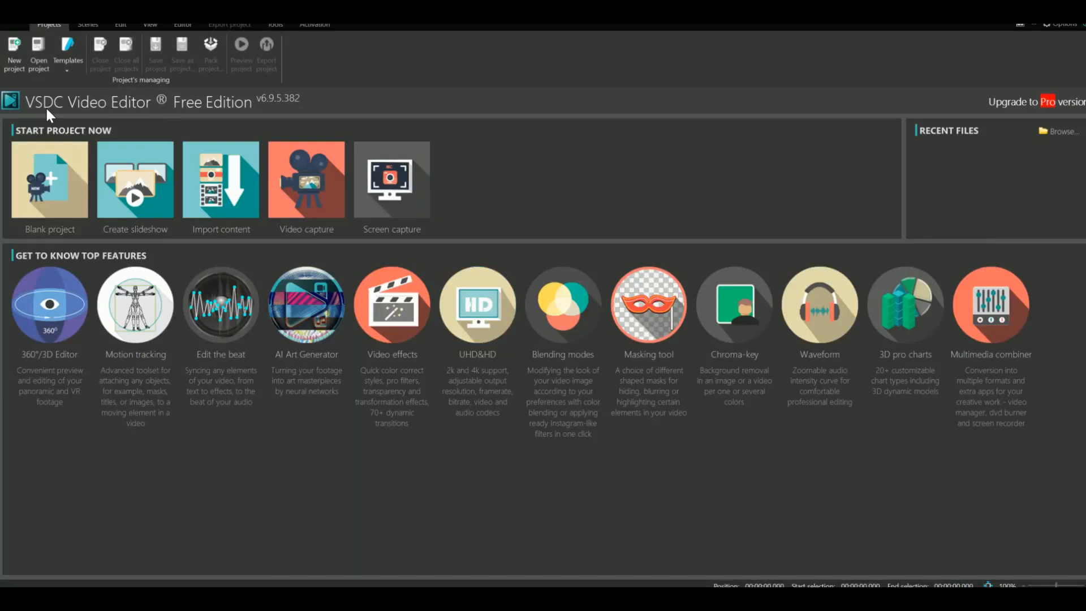
# Create a 'sample slide' slideshow project at 1920×1080, 30 fps
pyautogui.click(140, 186)
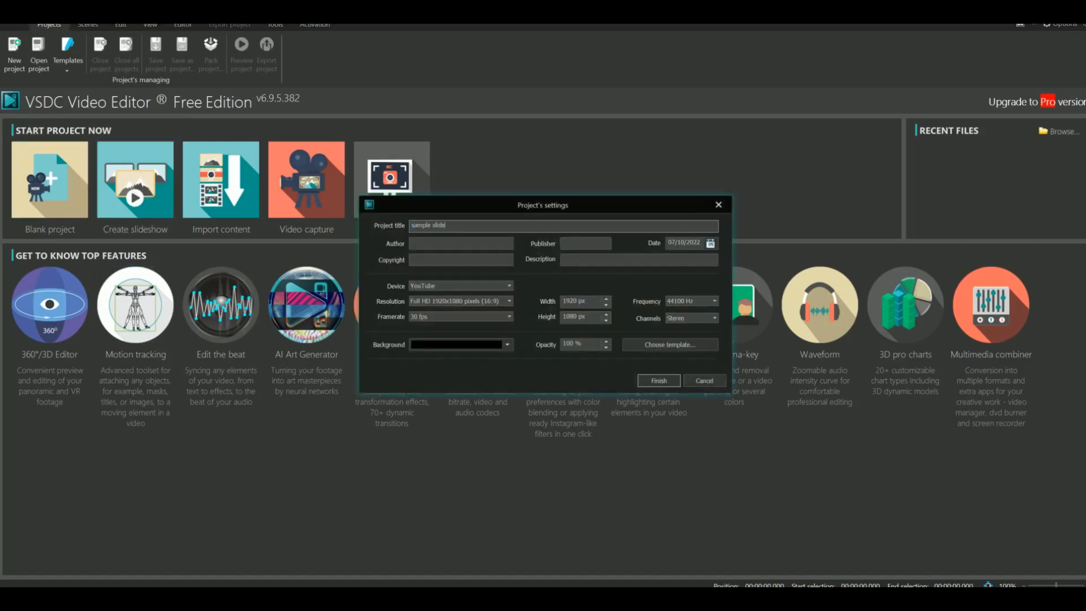
pyautogui.click(648, 379)
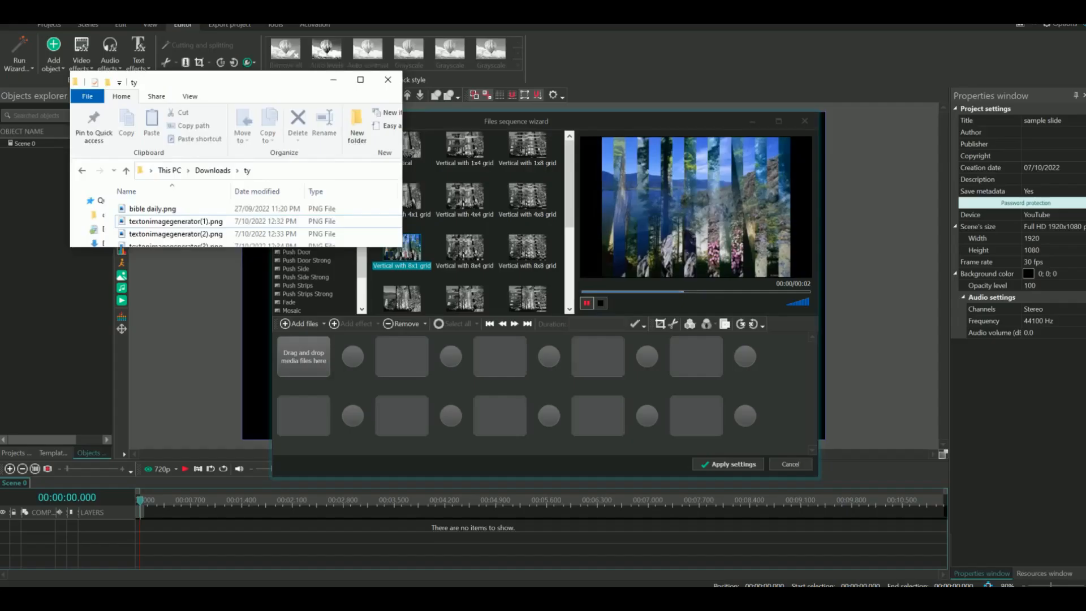
# Drag the three textonimagegenerator PNGs from the ty folder into the Files sequence wizard
pyautogui.moveTo(401, 251); pyautogui.dragTo(528, 454)
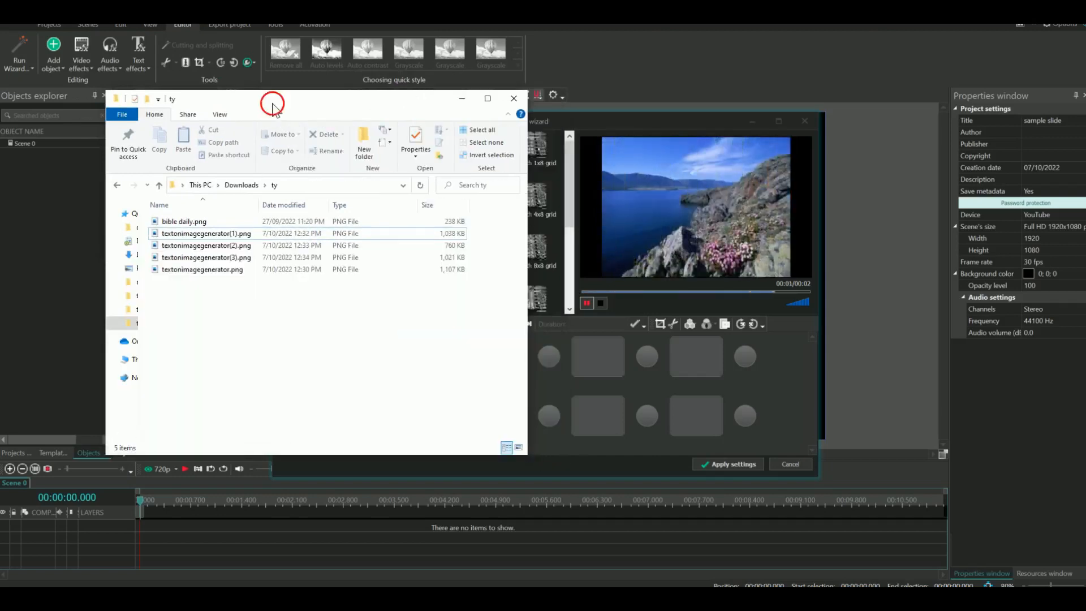
pyautogui.moveTo(272, 103); pyautogui.dragTo(189, 105)
pyautogui.click(149, 234)
pyautogui.keyDown('shift'); pyautogui.click(159, 261); pyautogui.keyUp('shift')
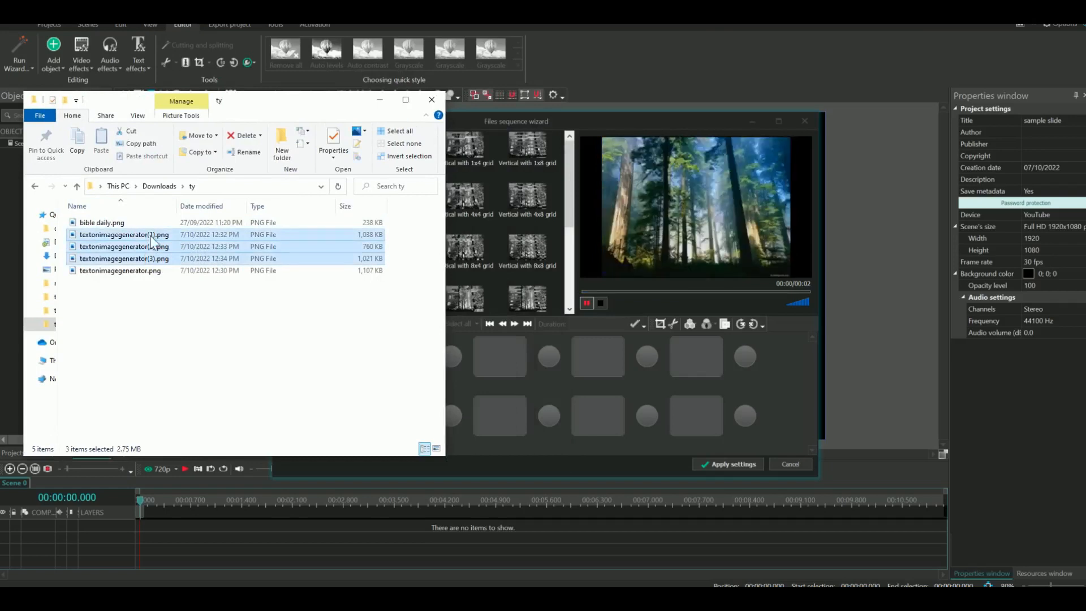
pyautogui.moveTo(151, 235); pyautogui.dragTo(550, 362)
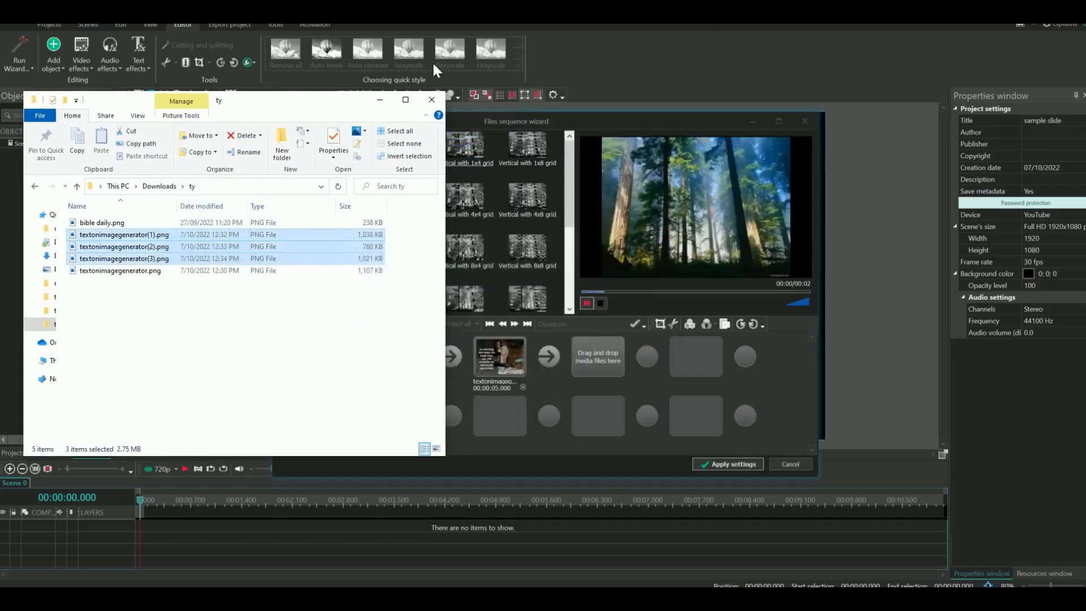
# Check the first and third slides in the sequence wizard
pyautogui.click(533, 124)
pyautogui.click(312, 363)
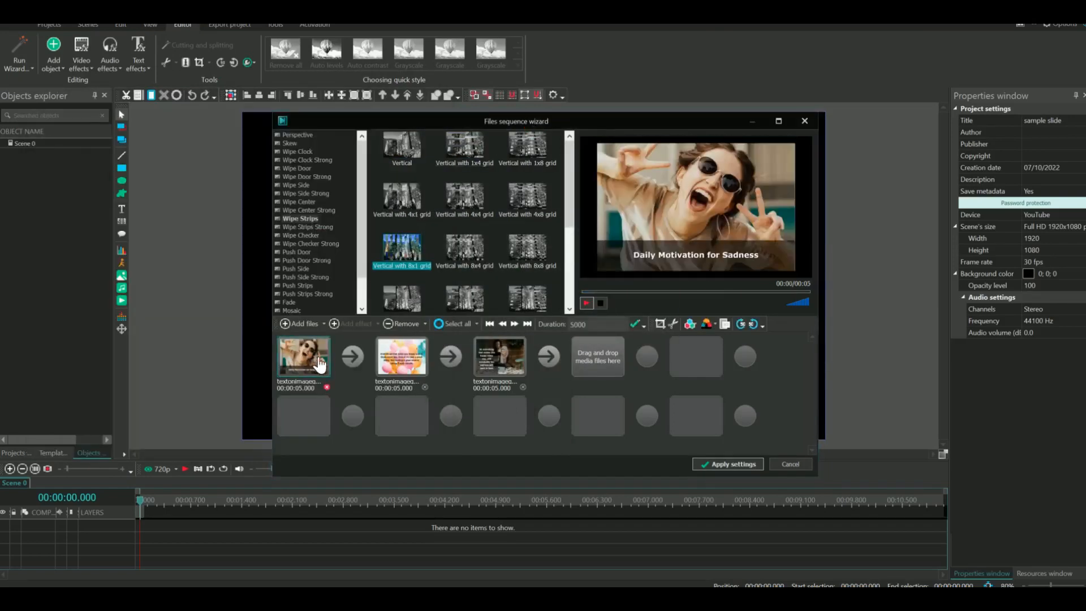
pyautogui.click(493, 362)
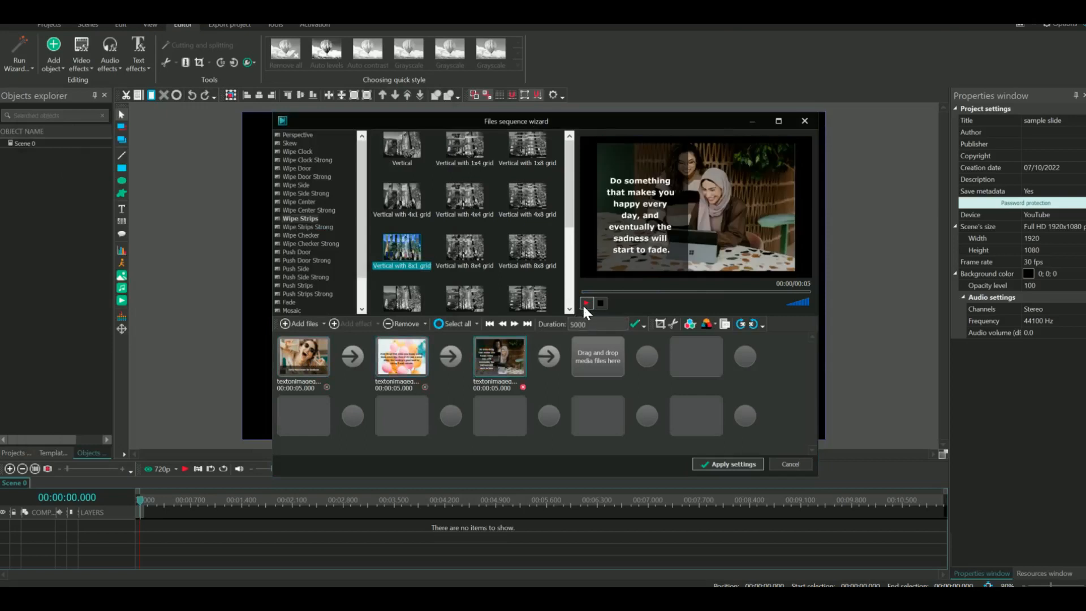
# Change each of the three quote slides' duration from 5000 to 7000 ms
pyautogui.click(311, 352)
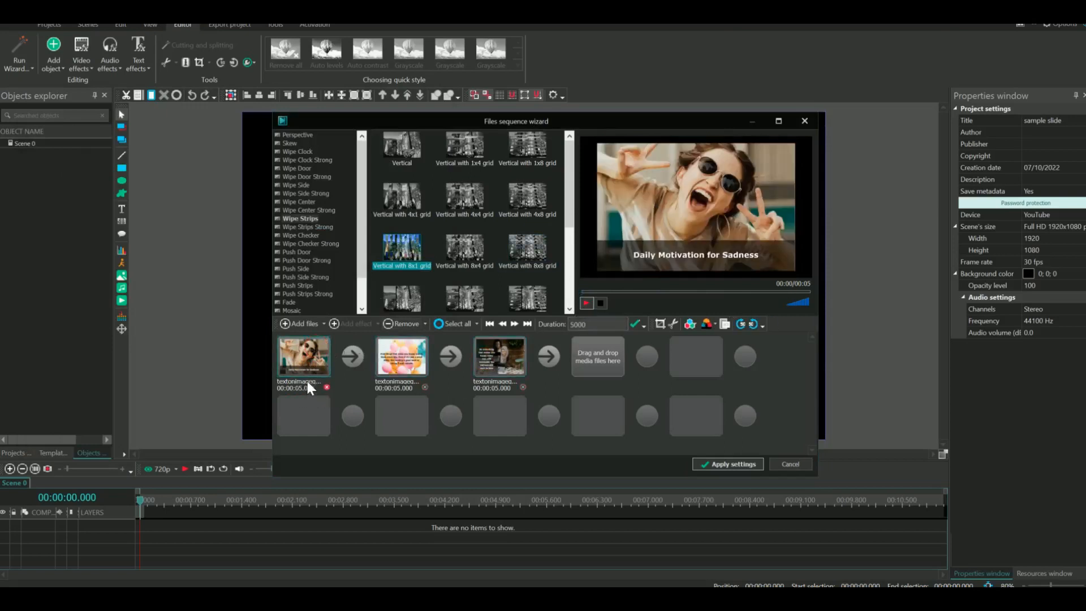
pyautogui.doubleClick(599, 327)
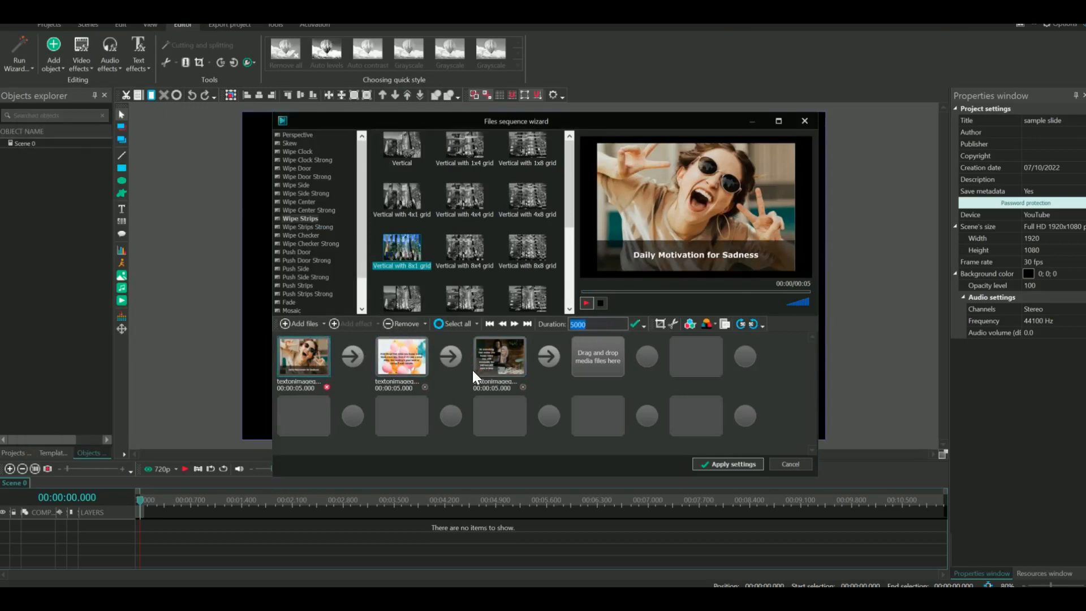
pyautogui.click(603, 330)
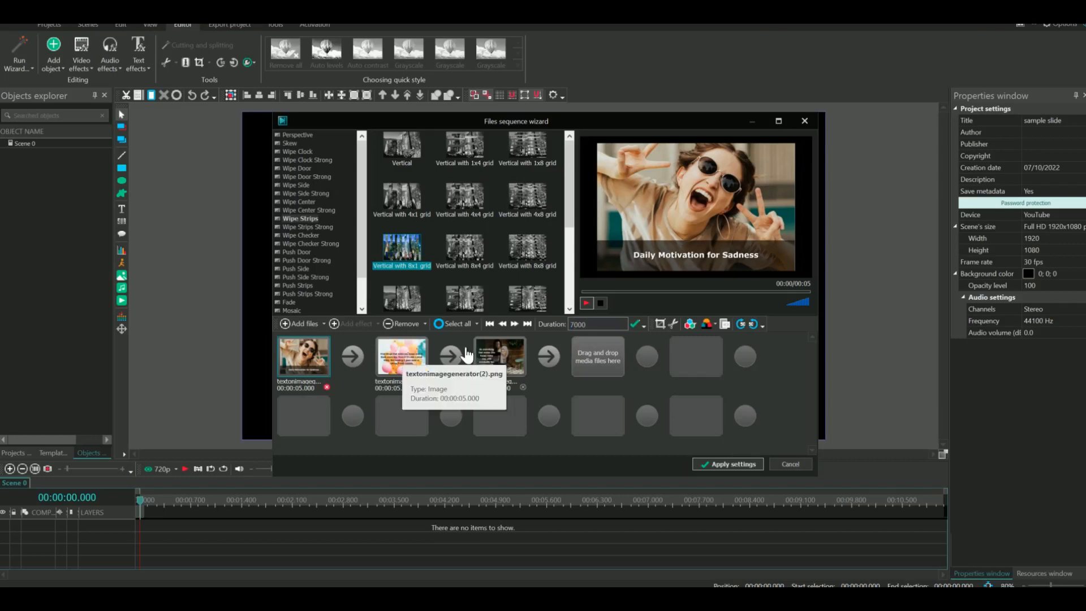
pyautogui.click(635, 324)
pyautogui.click(402, 356)
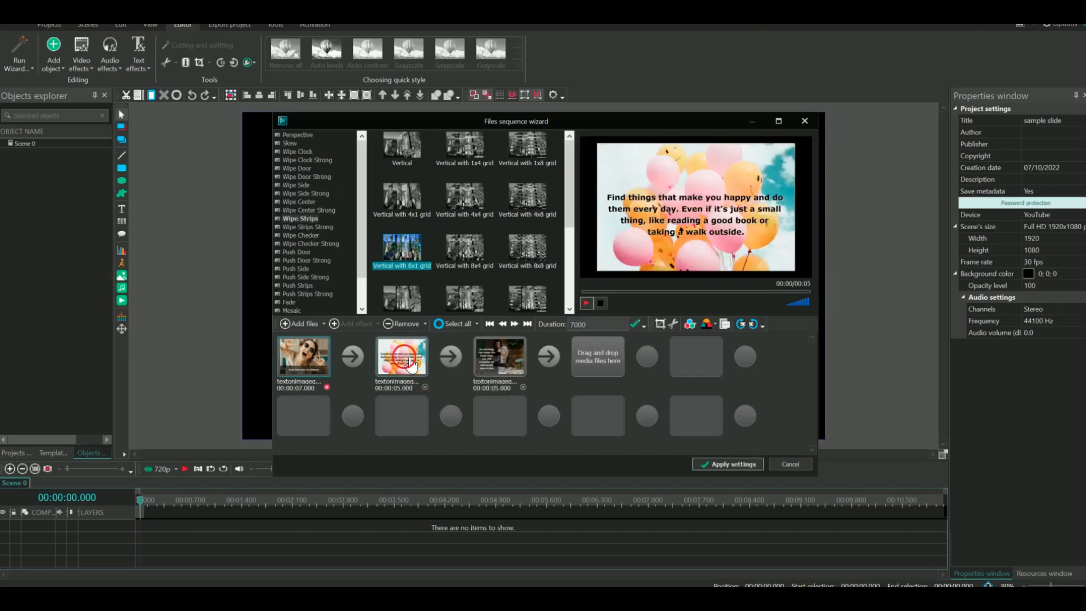
pyautogui.doubleClick(572, 325)
pyautogui.click(582, 327)
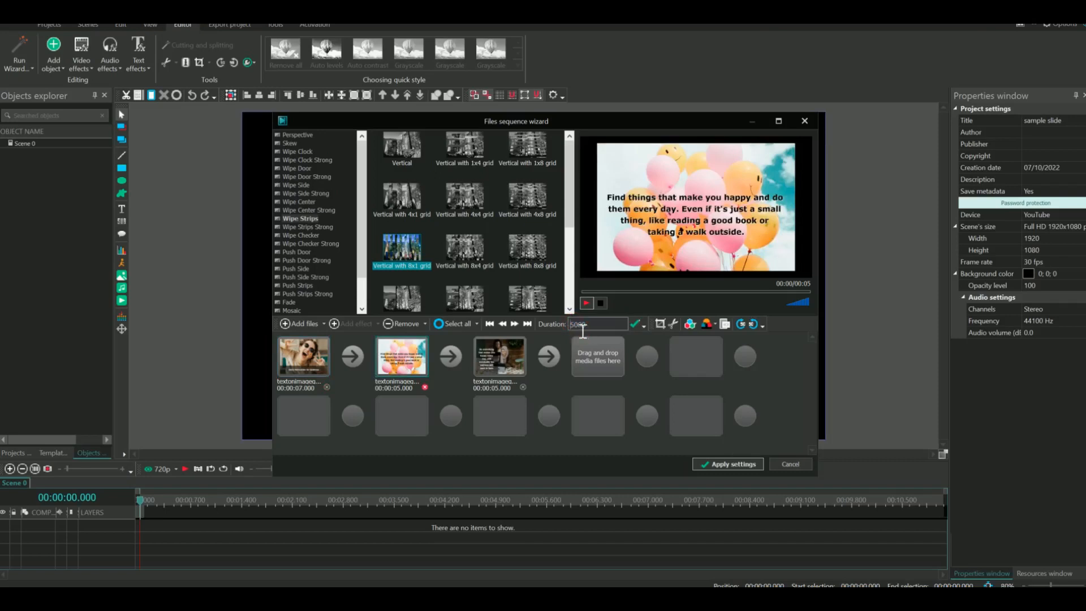
pyautogui.write('7000')
pyautogui.click(635, 326)
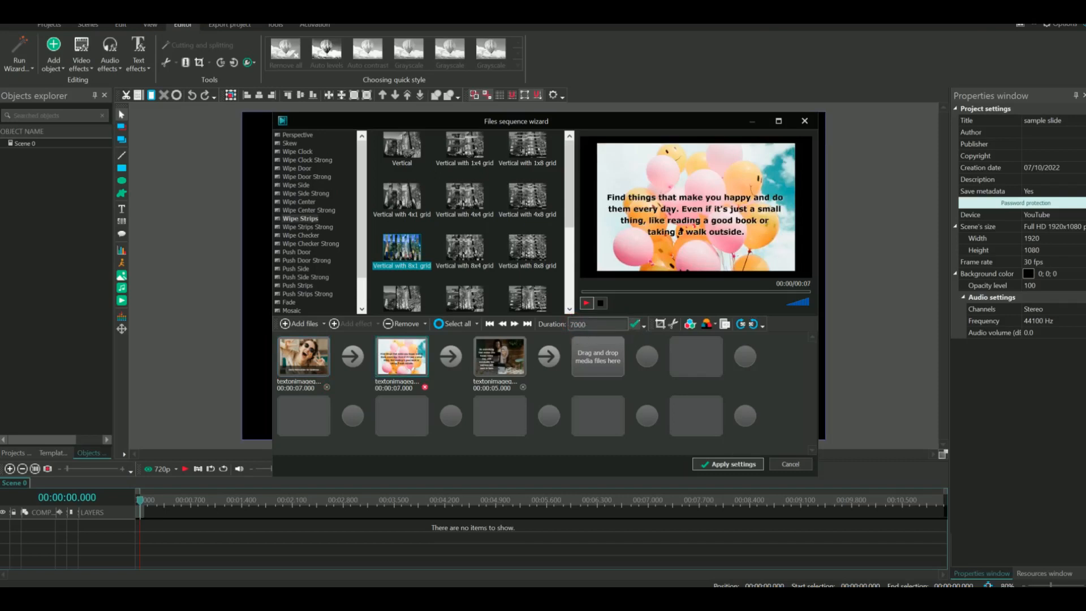
pyautogui.click(500, 356)
pyautogui.doubleClick(587, 325)
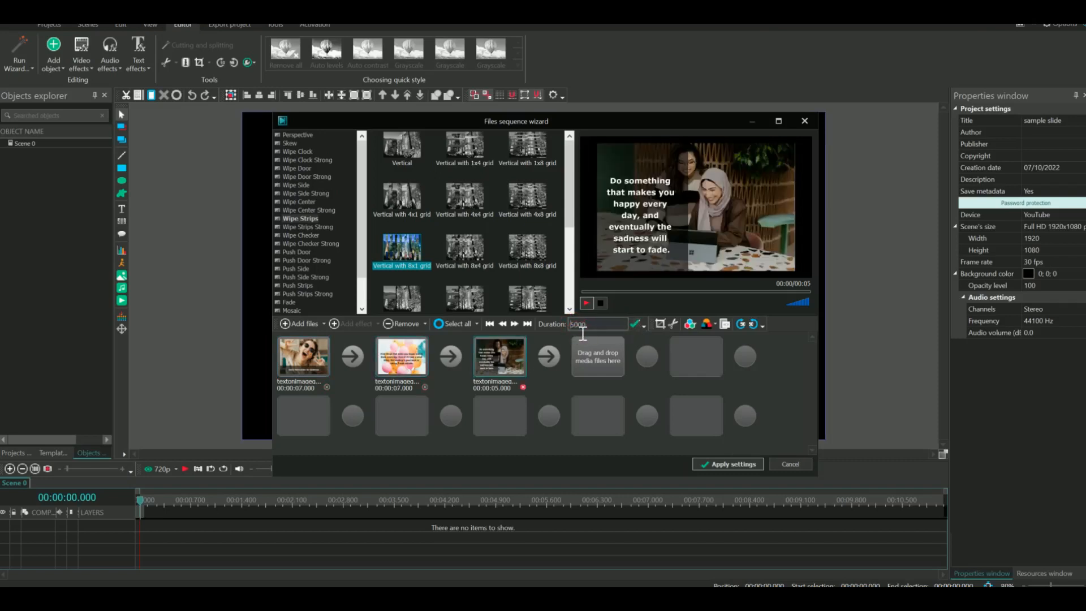
pyautogui.write('7000')
pyautogui.click(636, 324)
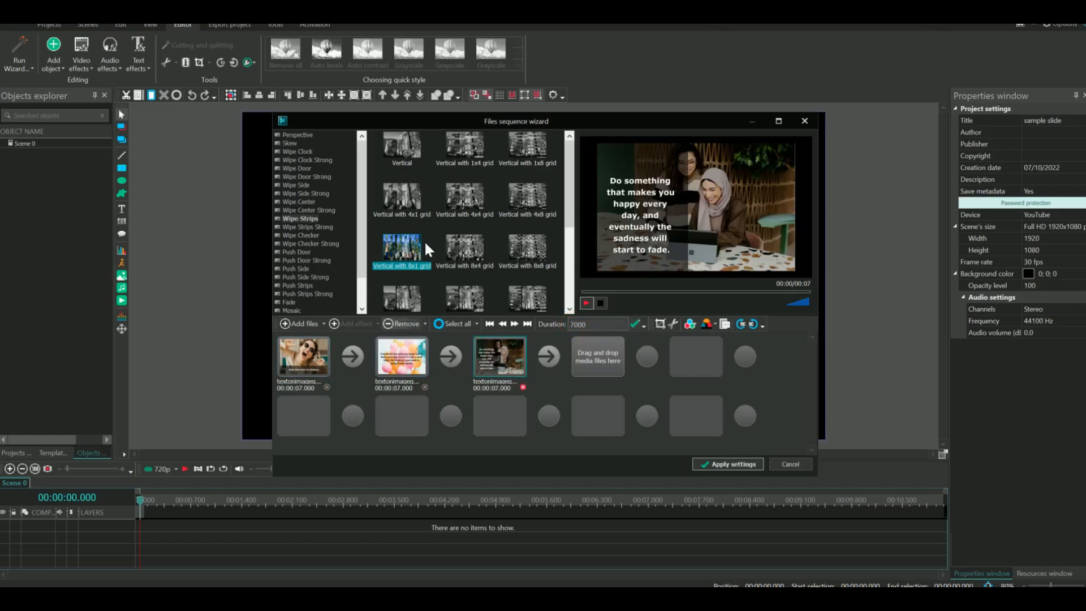
# Use the Vertical 8x8 grid wipe between slides and add the sequence to the scene
pyautogui.click(466, 254)
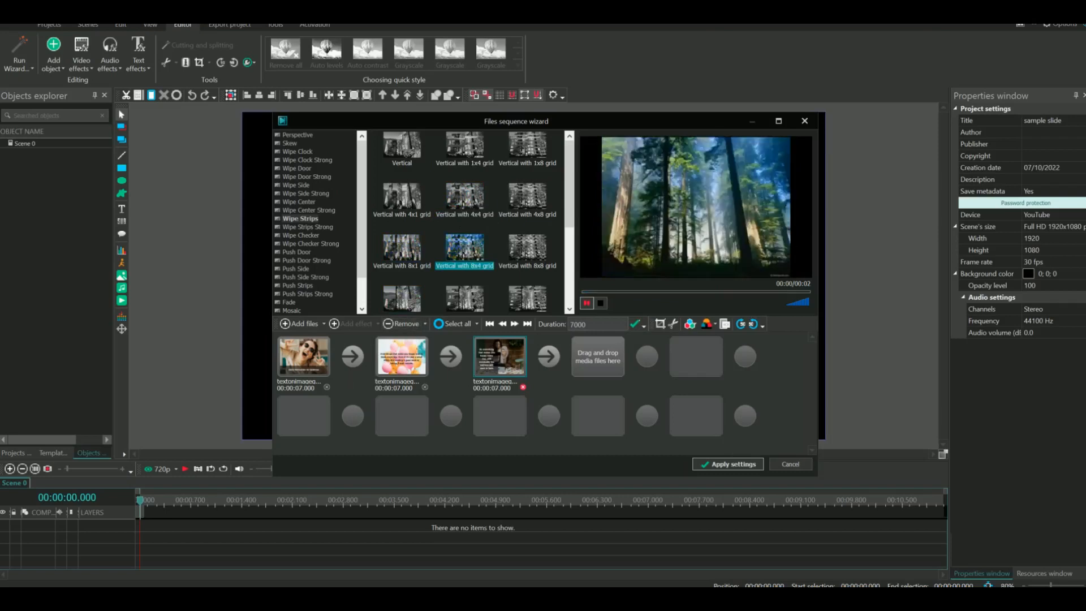
pyautogui.click(354, 359)
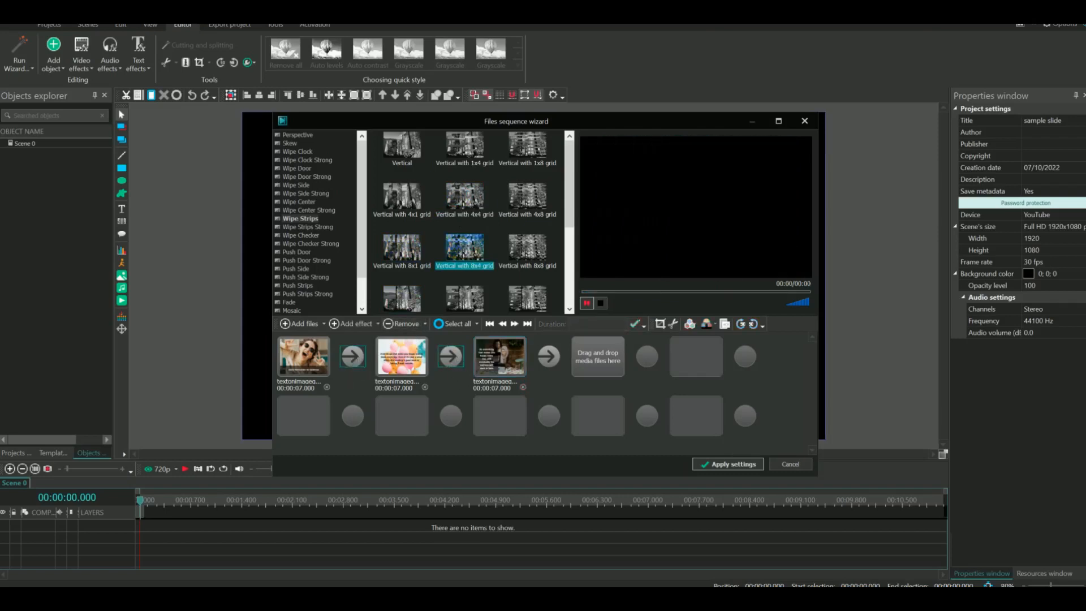
pyautogui.click(468, 258)
pyautogui.click(527, 248)
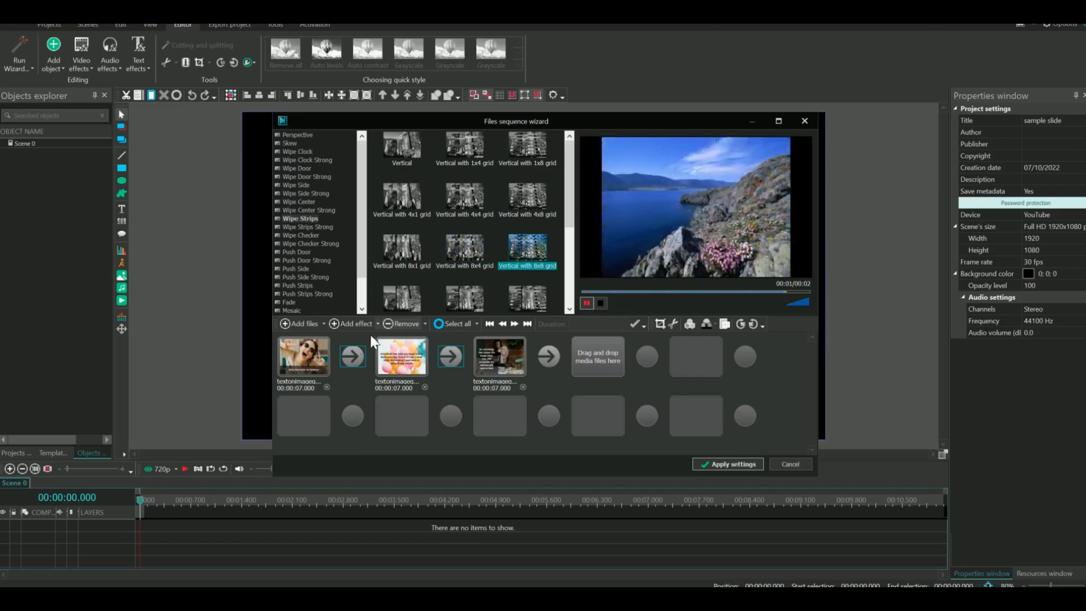
pyautogui.click(359, 324)
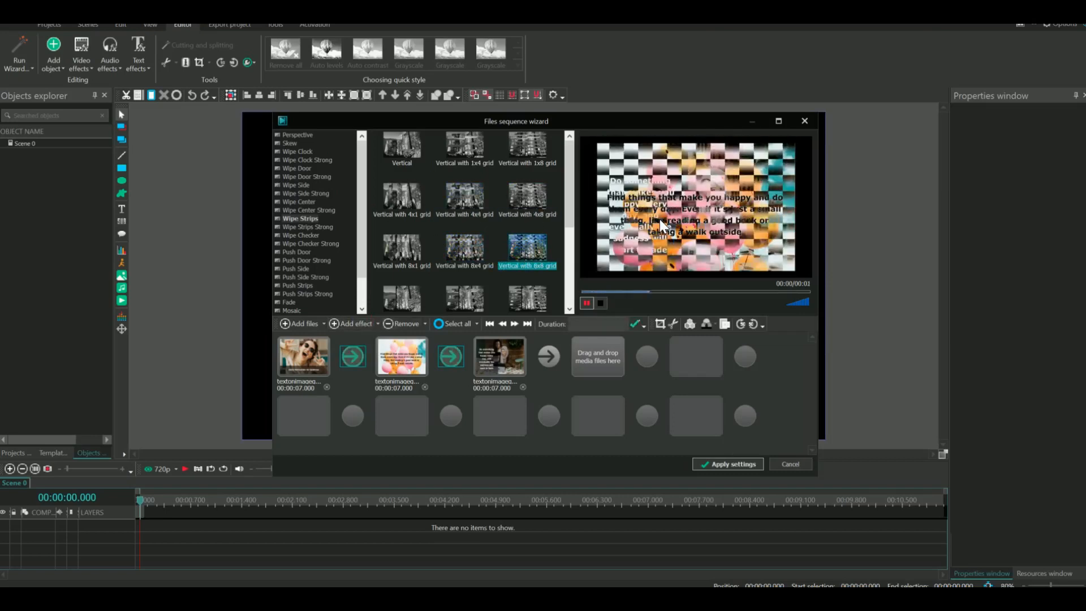
pyautogui.click(715, 461)
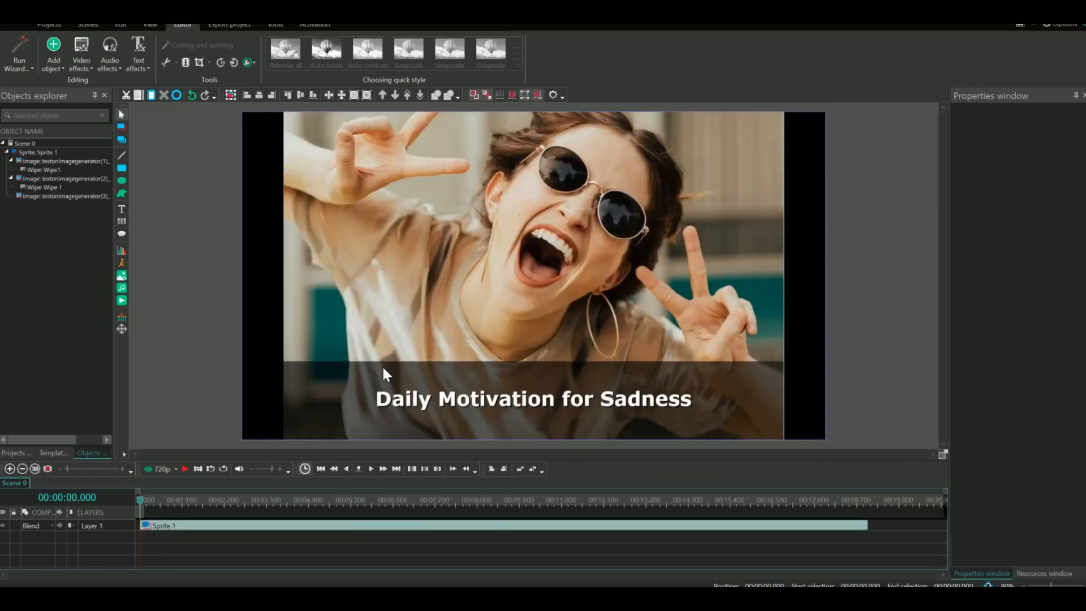
pyautogui.click(185, 469)
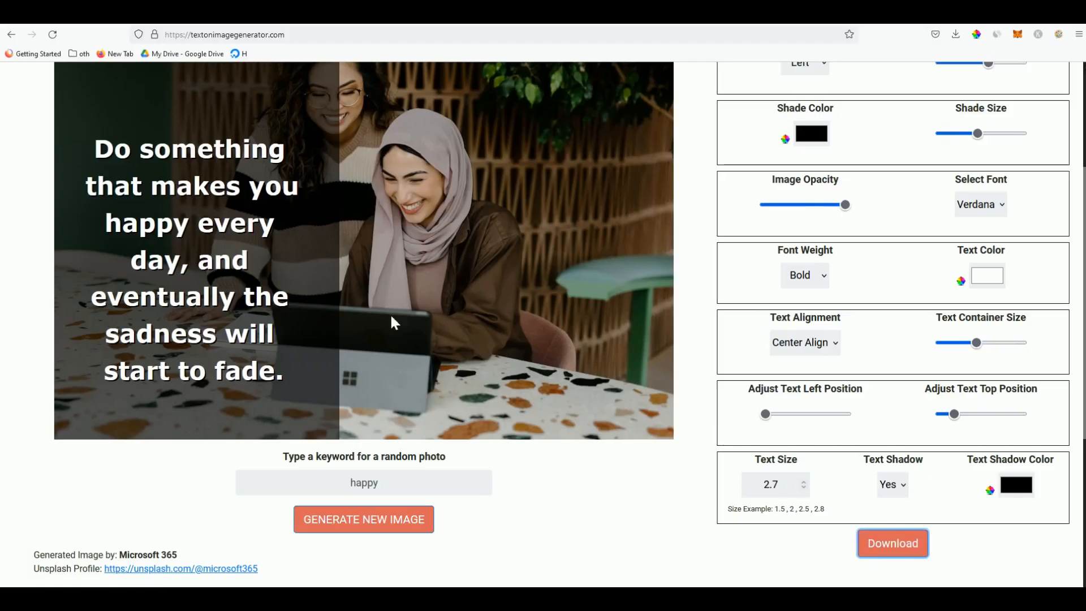
pyautogui.scroll(4, 389, 313)
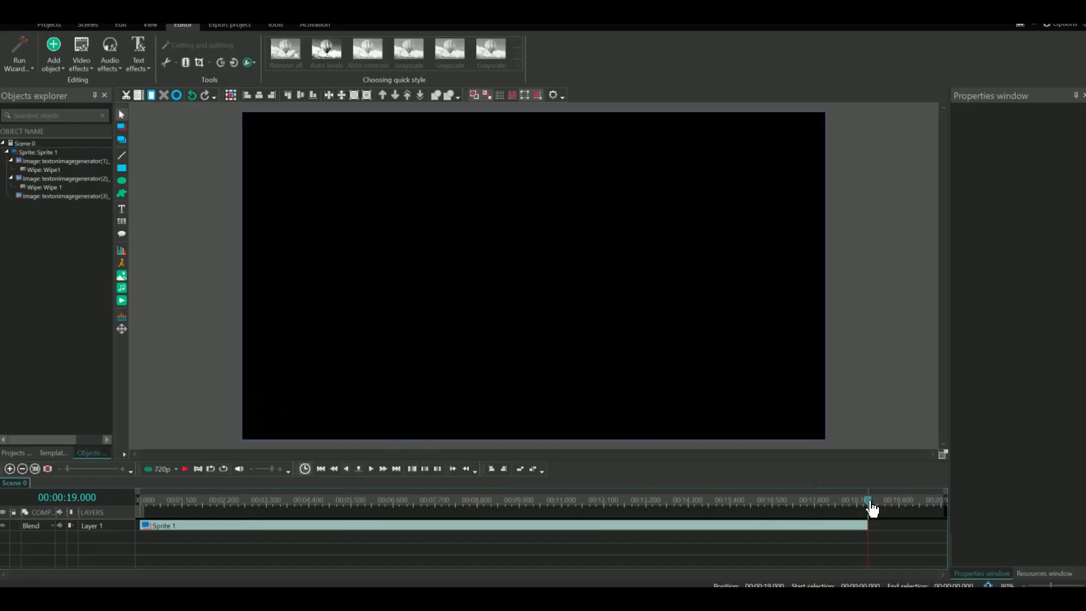
pyautogui.moveTo(871, 509); pyautogui.dragTo(355, 504)
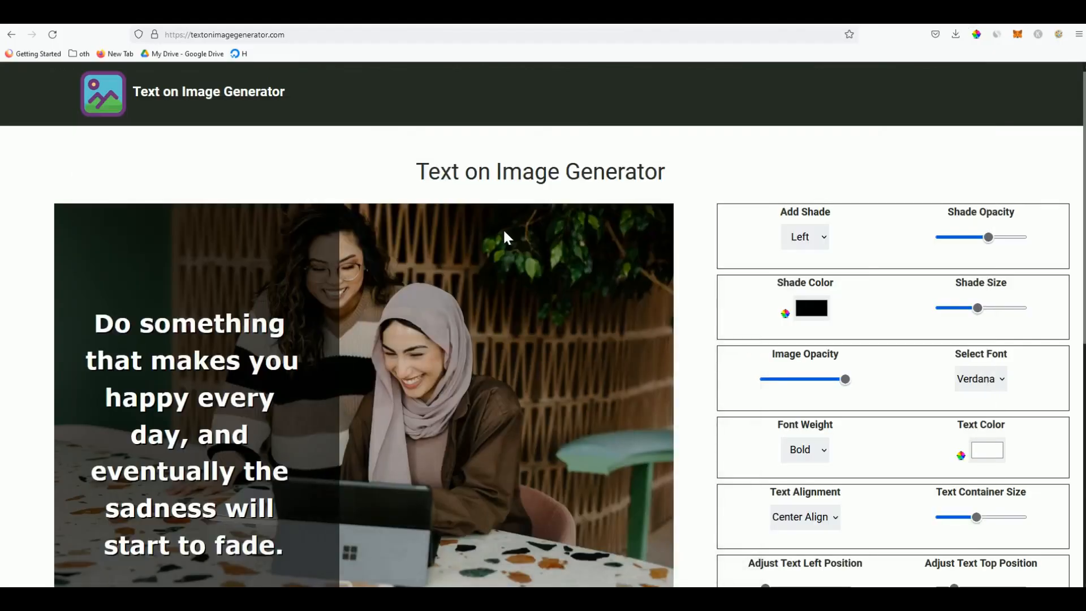
pyautogui.scroll(-2, 504, 235)
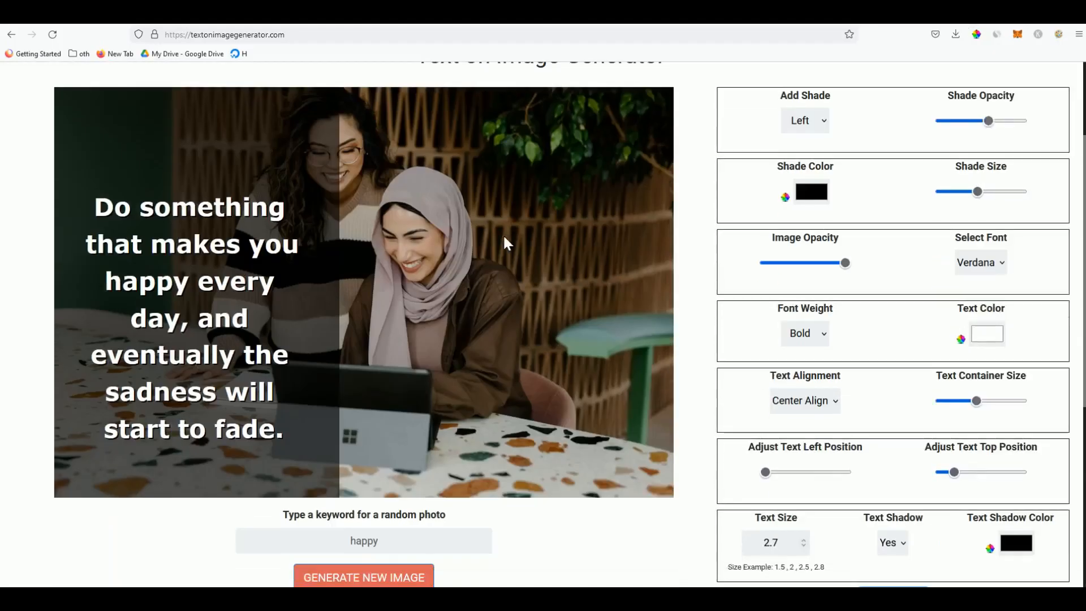
pyautogui.scroll(2, 323, 291)
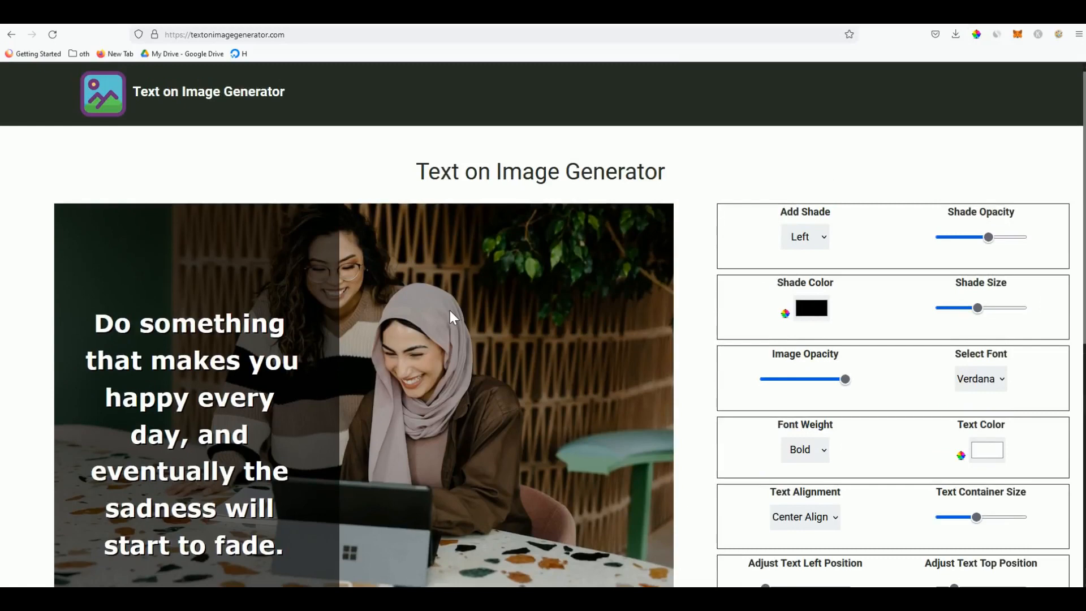
pyautogui.click(310, 25)
pyautogui.scroll(-3, 492, 294)
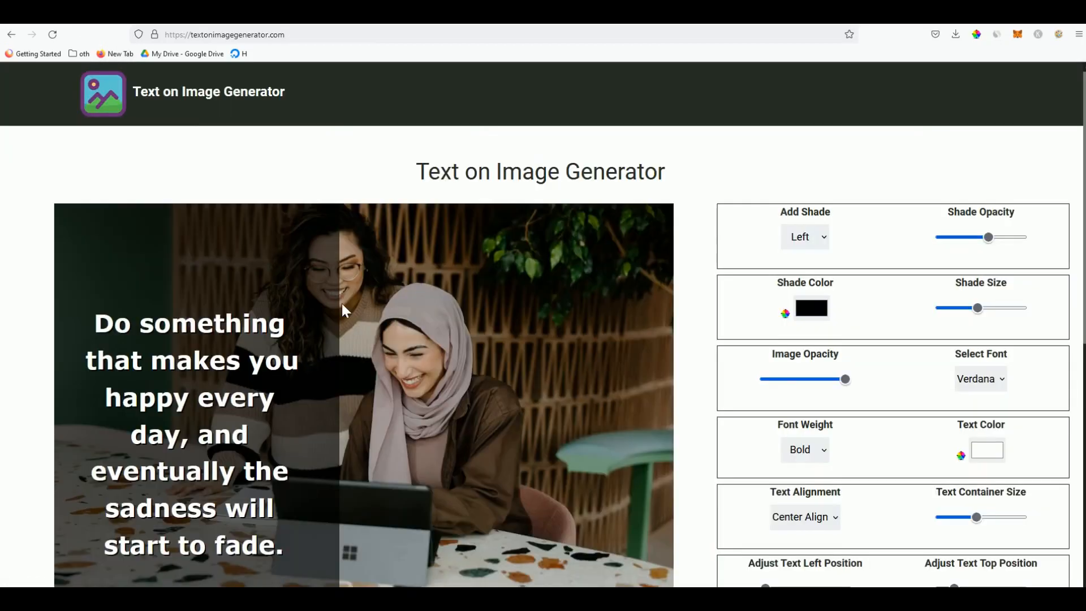
pyautogui.scroll(-1, 417, 312)
pyautogui.scroll(-2, 415, 311)
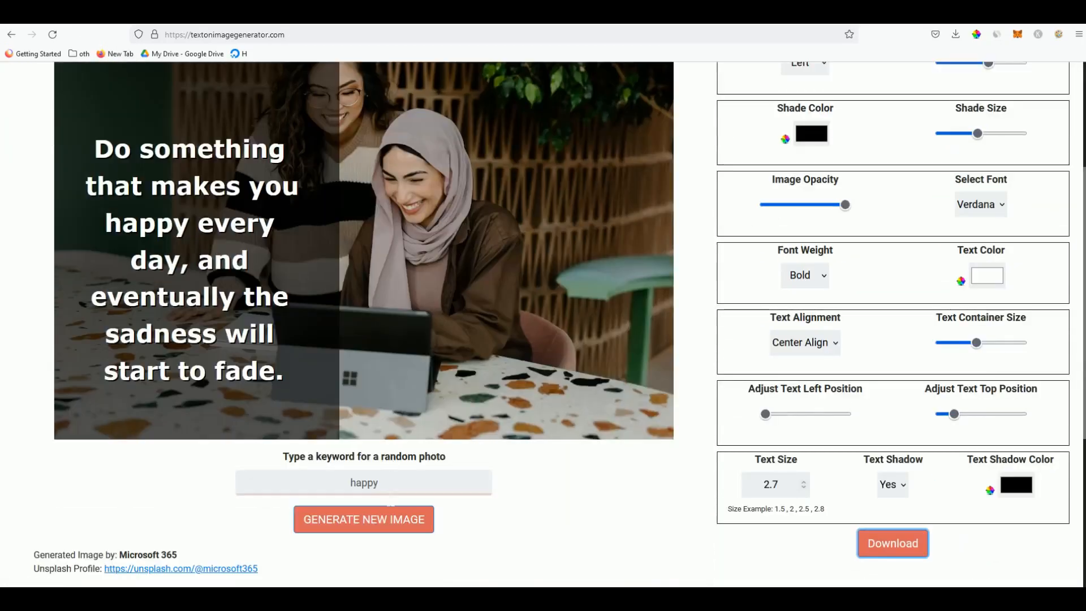
# Replace the photo keyword 'happy' with 'nature' and generate a new background image
pyautogui.doubleClick(392, 486)
pyautogui.write('nature')
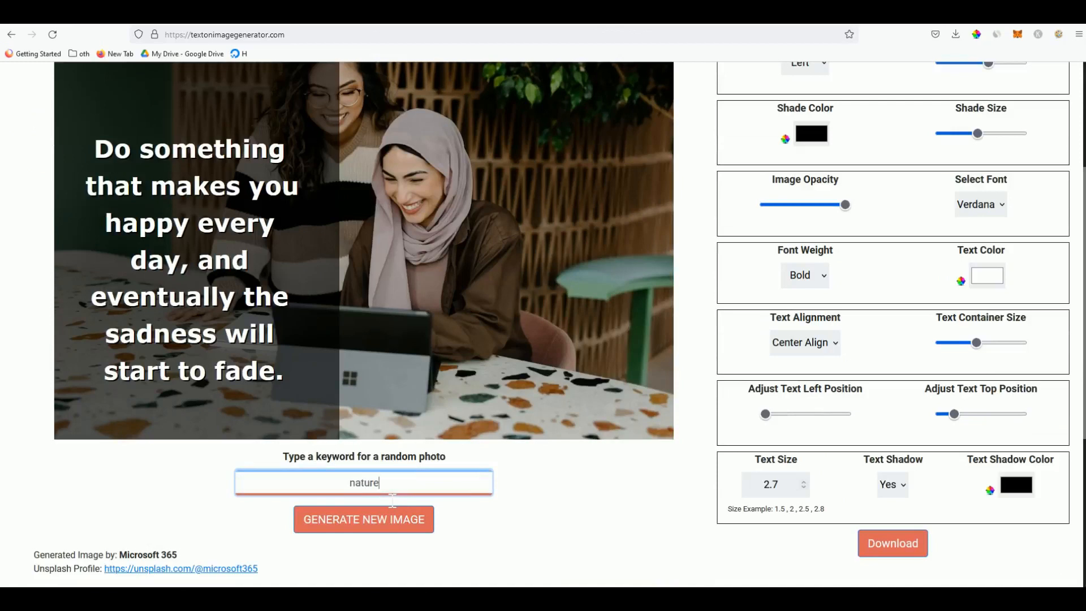
pyautogui.click(379, 526)
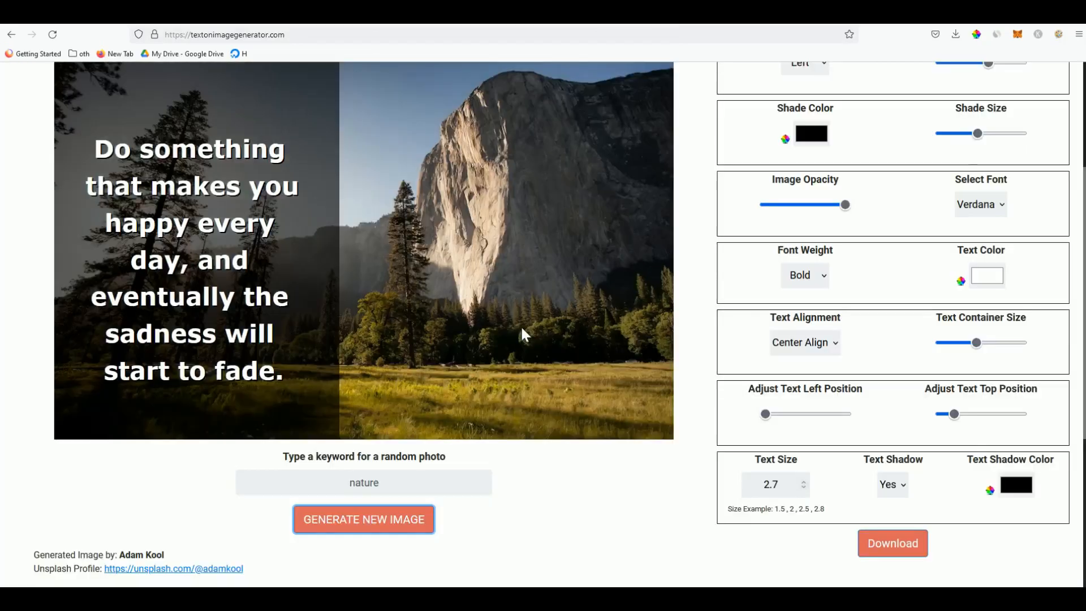
pyautogui.scroll(1, 520, 325)
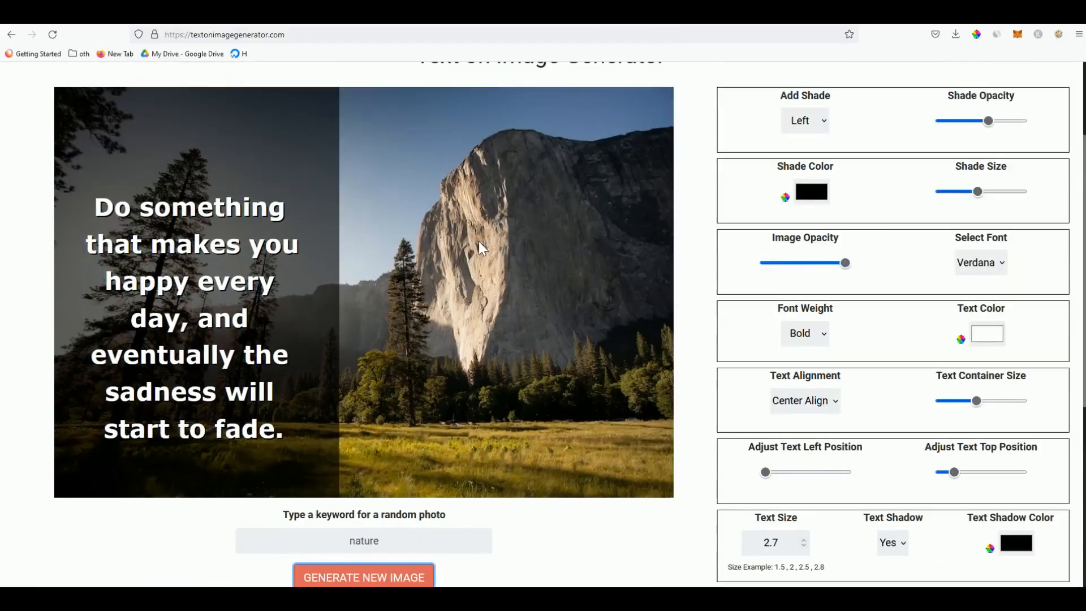
# Make the text shade dark green and lower its opacity so it looks lighter
pyautogui.click(811, 192)
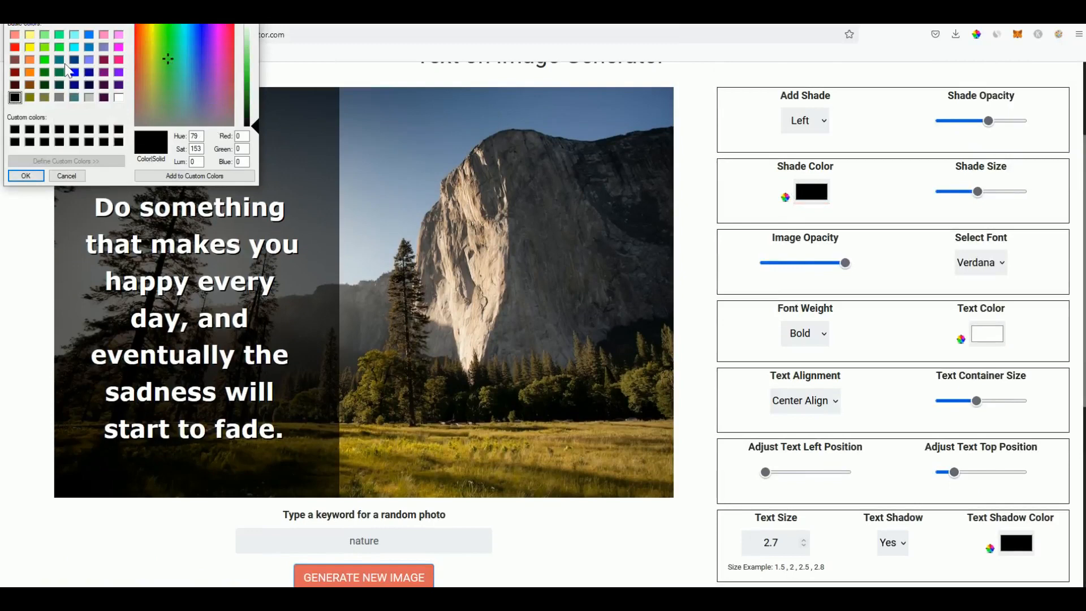
pyautogui.click(44, 72)
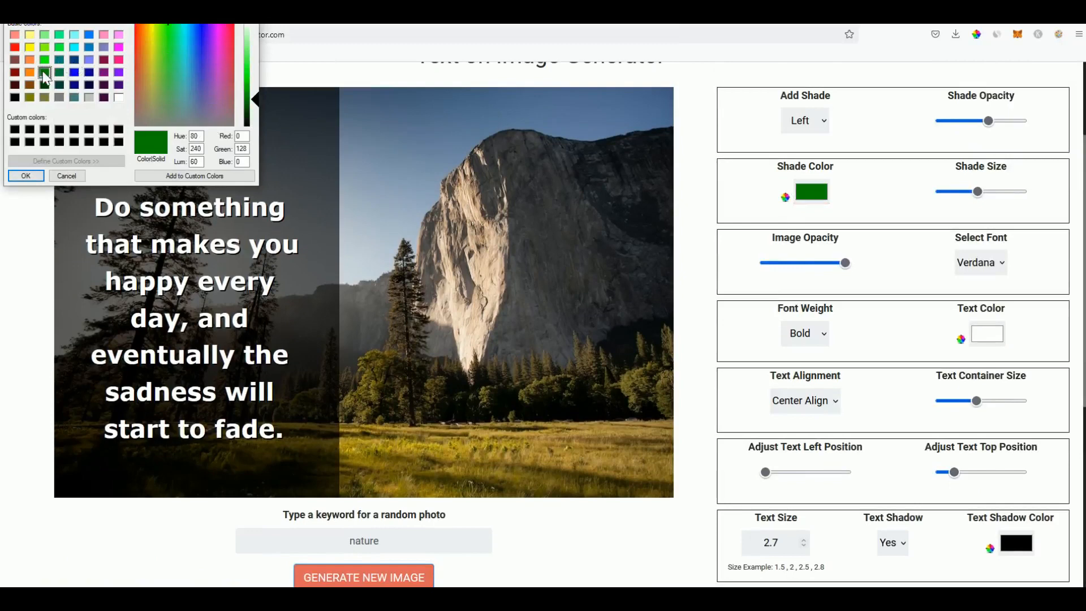
pyautogui.click(26, 176)
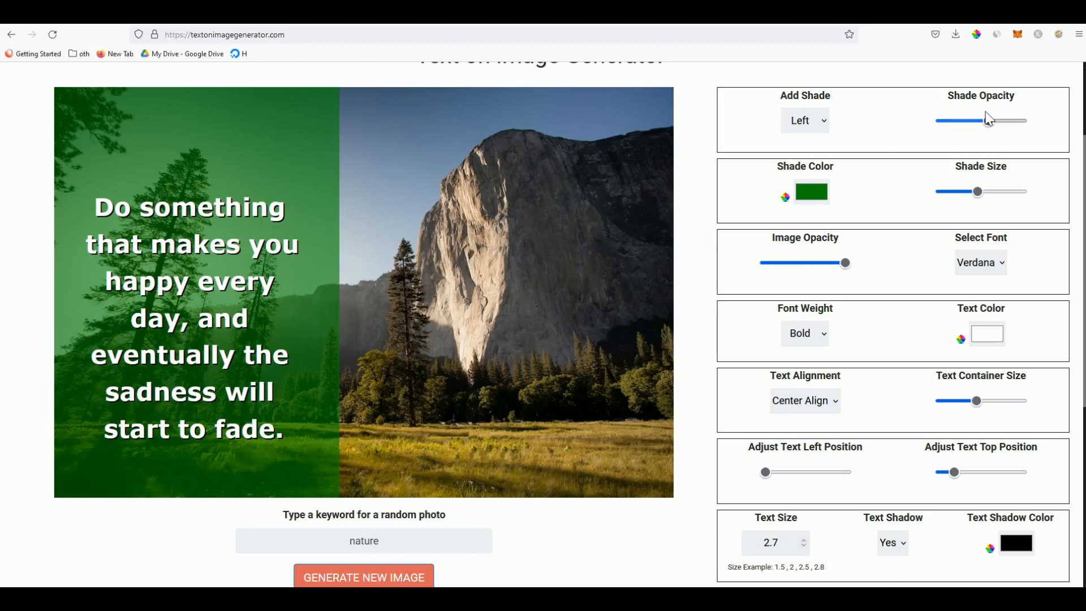
pyautogui.moveTo(988, 120); pyautogui.dragTo(960, 123)
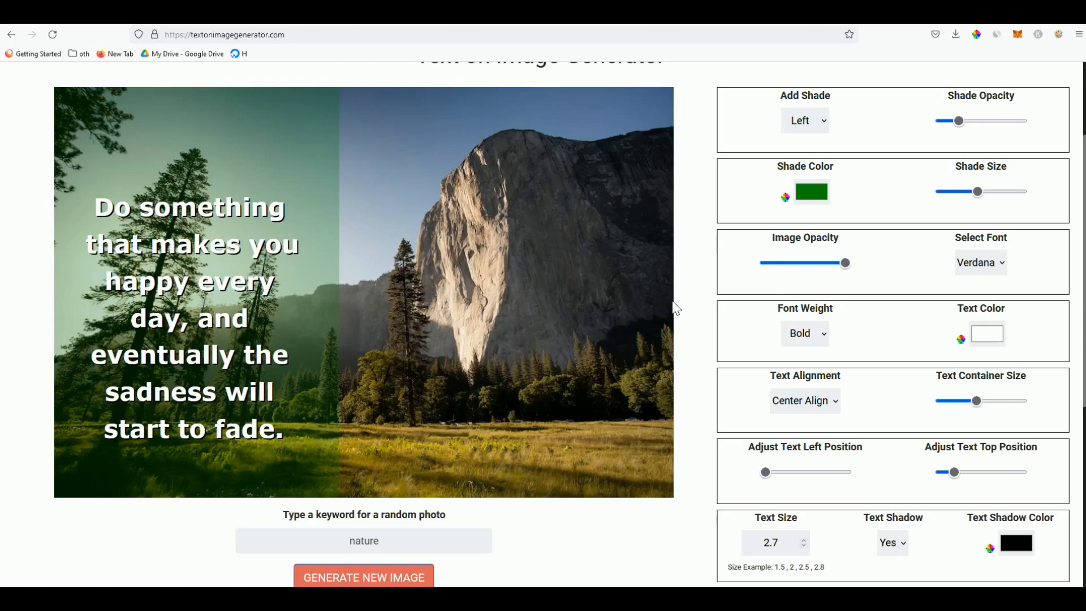
pyautogui.scroll(3, 690, 299)
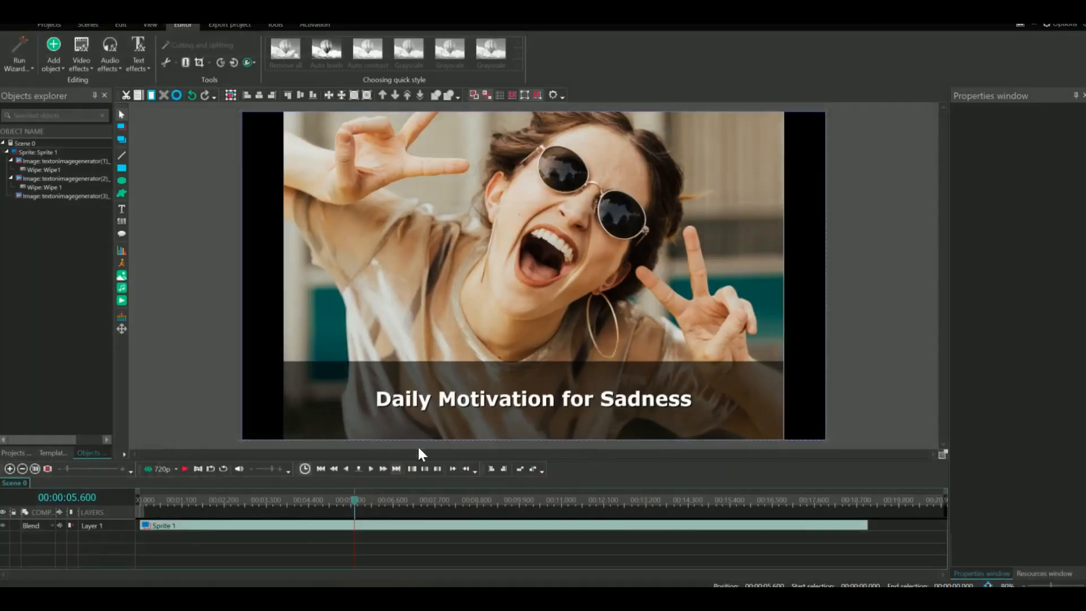
# Move the slideshow playhead back to about 00:02.4, then return to the green-shaded nature quote
pyautogui.moveTo(359, 510); pyautogui.dragTo(242, 510)
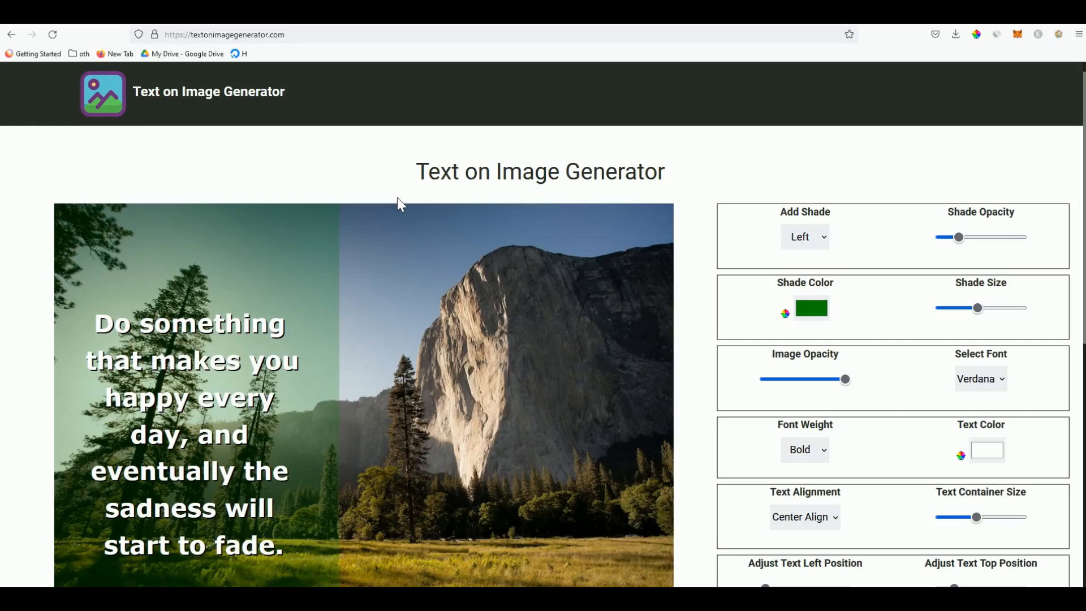
pyautogui.scroll(-2, 497, 182)
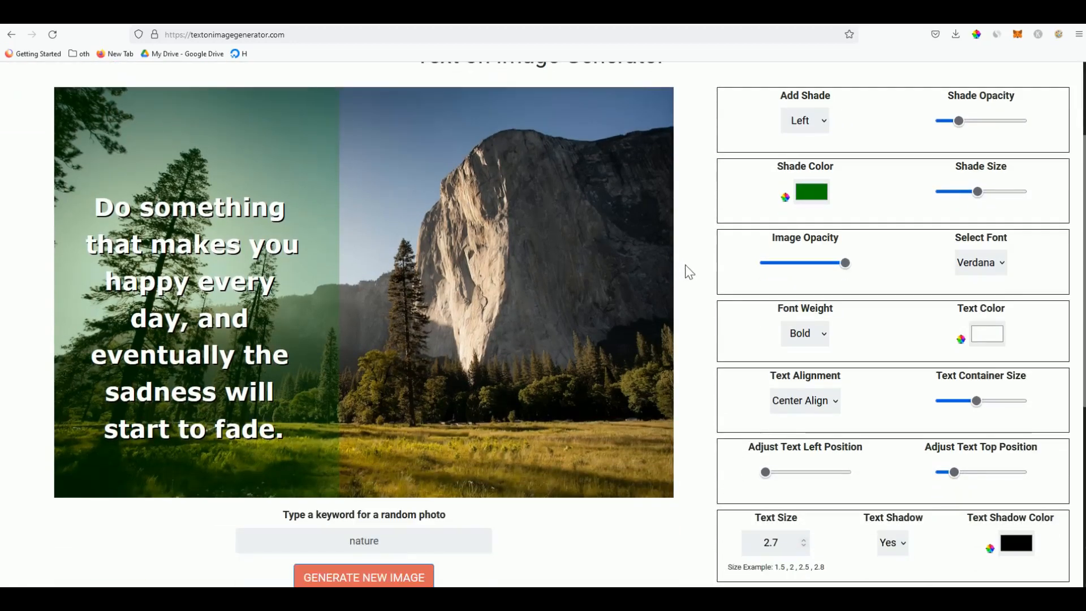
pyautogui.scroll(2, 689, 272)
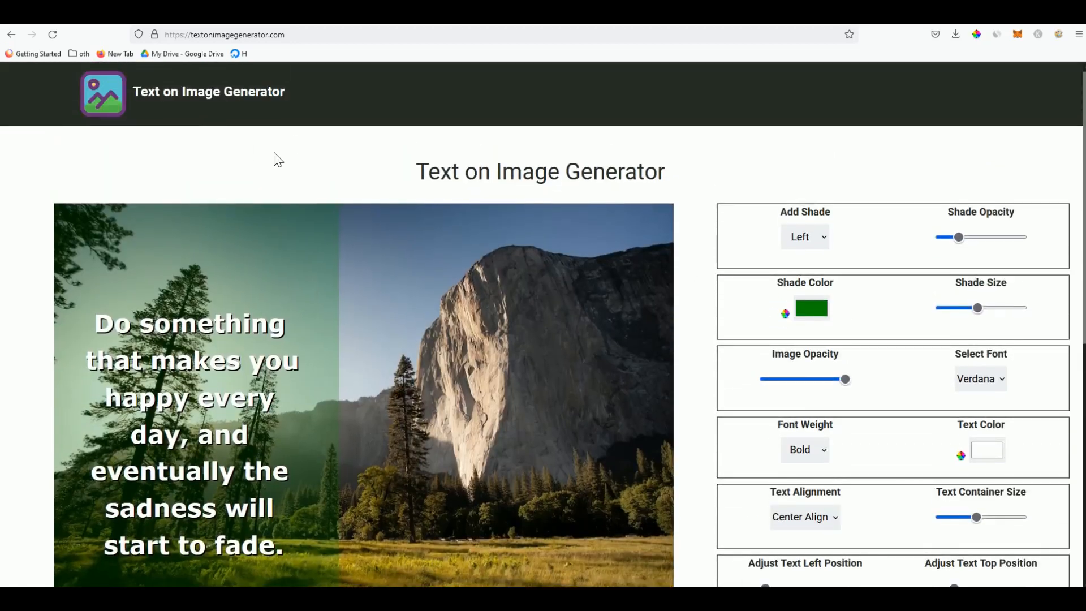